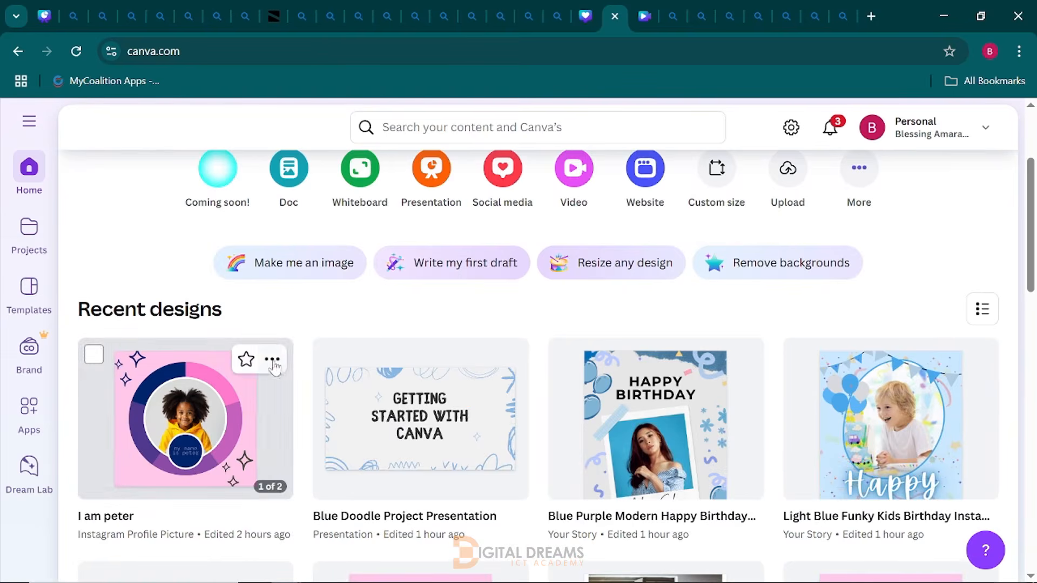
Look through the recent designs on the home page
{"action": "scroll", "coordinate": [243, 351], "scroll_direction": "down", "scroll_amount": 3}
{"action": "scroll", "coordinate": [276, 371], "scroll_direction": "down", "scroll_amount": 6}
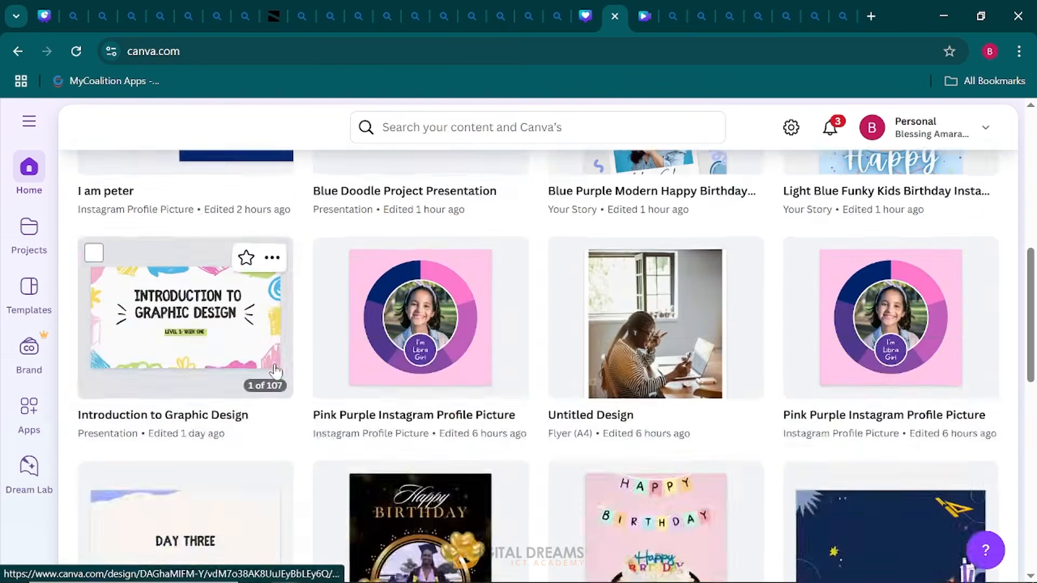
{"action": "scroll", "coordinate": [278, 372], "scroll_direction": "up", "scroll_amount": 4}
{"action": "scroll", "coordinate": [276, 371], "scroll_direction": "up", "scroll_amount": 5}
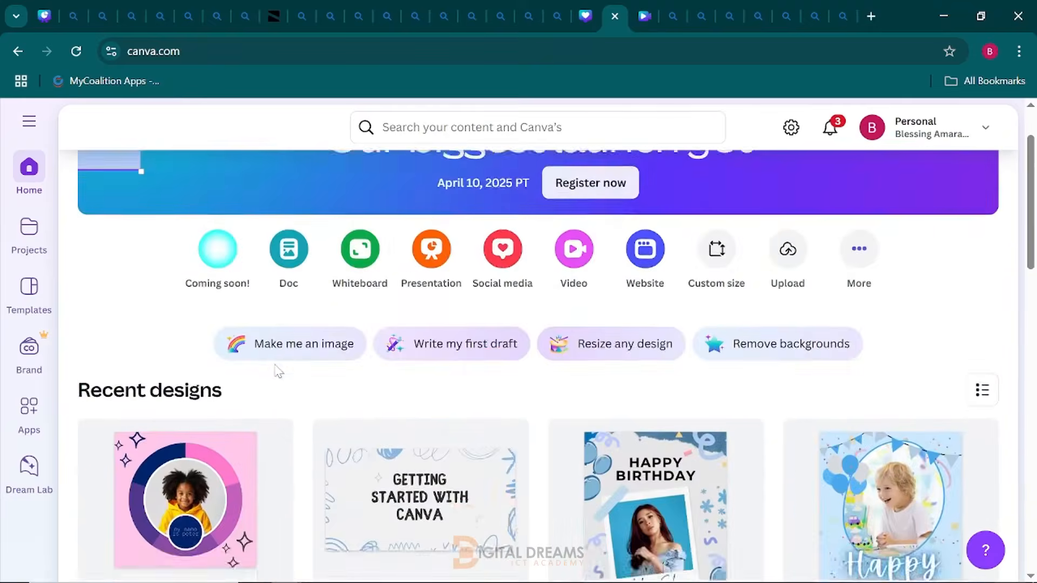
Open the Projects page and look over its recent designs, folders, designs and images
{"action": "left_click", "coordinate": [33, 255]}
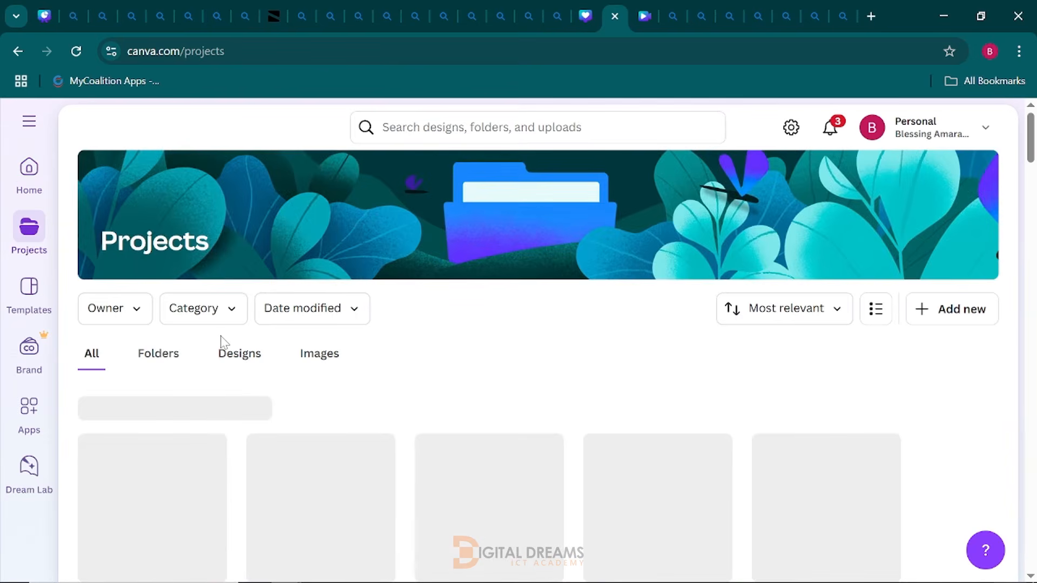
{"action": "scroll", "coordinate": [179, 319], "scroll_direction": "down", "scroll_amount": 2}
{"action": "scroll", "coordinate": [158, 308], "scroll_direction": "up", "scroll_amount": 1}
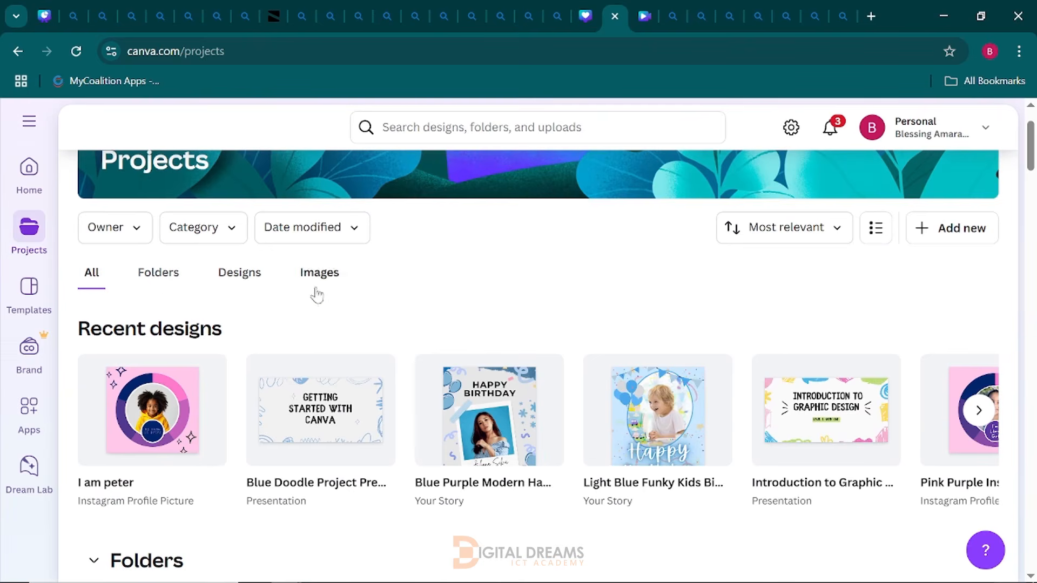
{"action": "scroll", "coordinate": [184, 373], "scroll_direction": "down", "scroll_amount": 3}
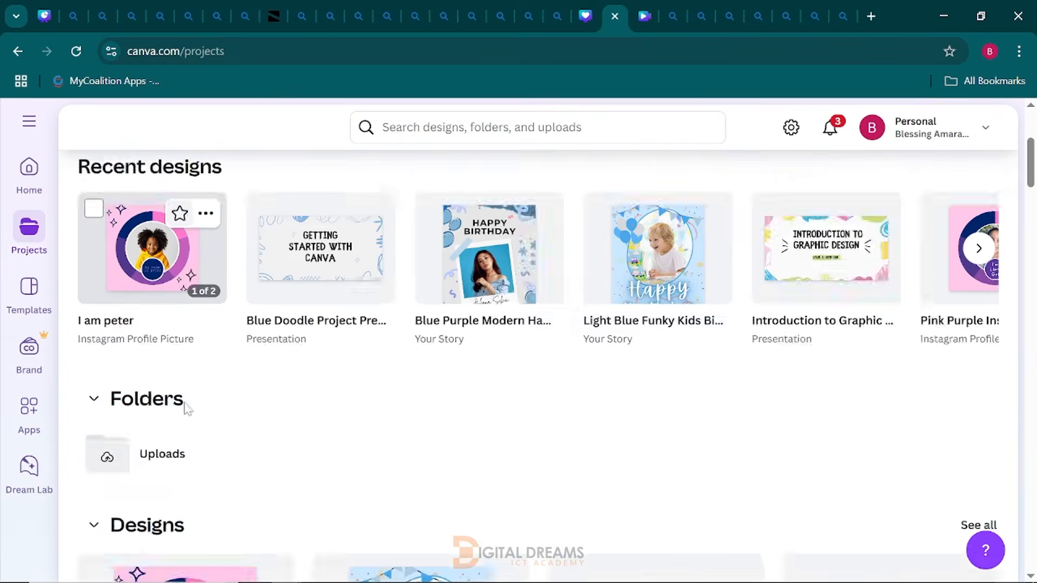
{"action": "scroll", "coordinate": [186, 409], "scroll_direction": "down", "scroll_amount": 3}
{"action": "scroll", "coordinate": [122, 388], "scroll_direction": "down", "scroll_amount": 11}
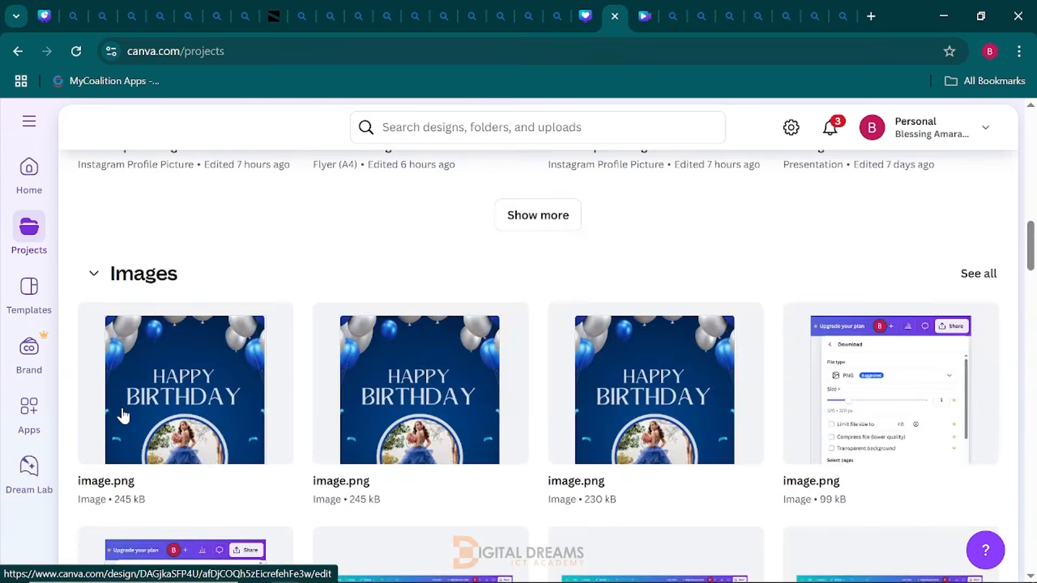
{"action": "scroll", "coordinate": [195, 407], "scroll_direction": "down", "scroll_amount": 9}
{"action": "scroll", "coordinate": [195, 406], "scroll_direction": "up", "scroll_amount": 20}
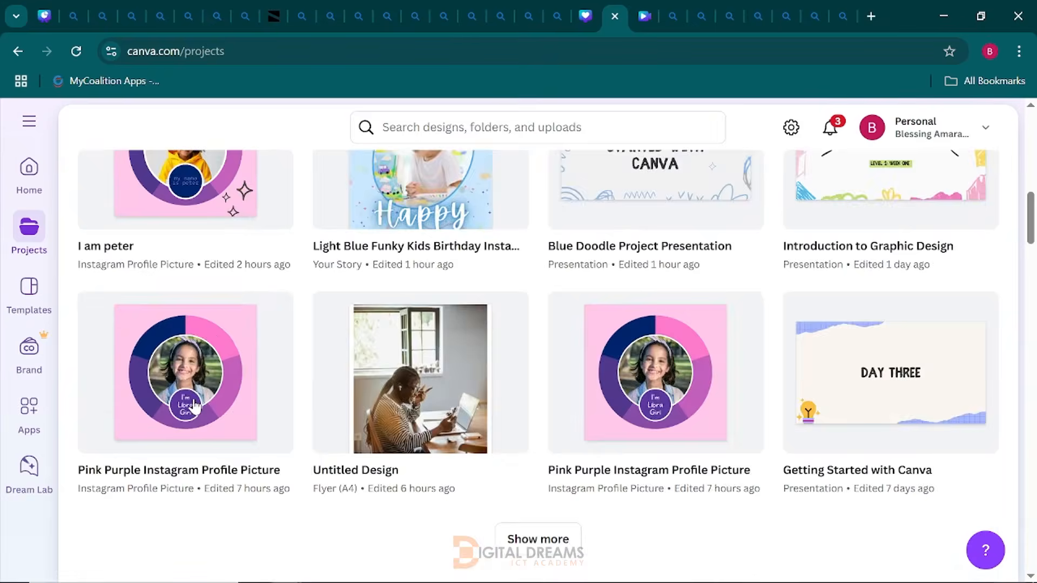
Open the Templates page and examine its categories and the sample templates under Start exploring
{"action": "left_click", "coordinate": [31, 304]}
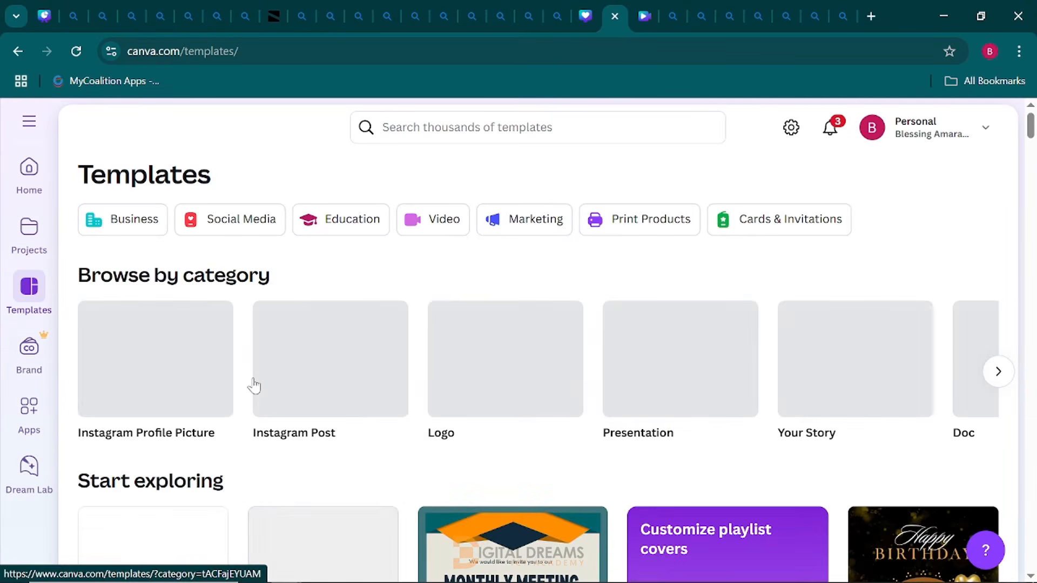
{"action": "scroll", "coordinate": [254, 387], "scroll_direction": "down", "scroll_amount": 5}
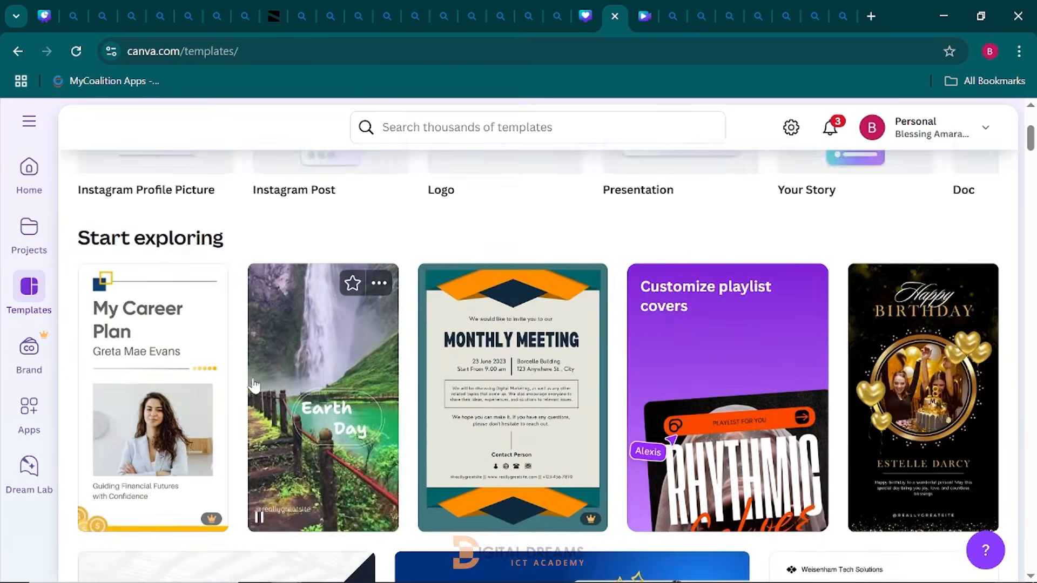
{"action": "scroll", "coordinate": [254, 386], "scroll_direction": "down", "scroll_amount": 2}
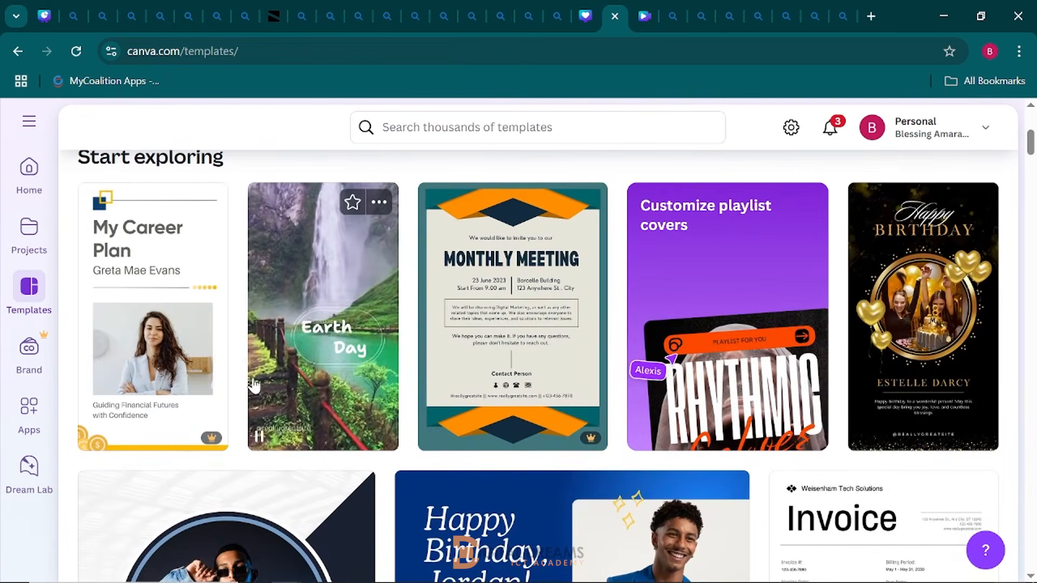
{"action": "scroll", "coordinate": [254, 386], "scroll_direction": "down", "scroll_amount": 3}
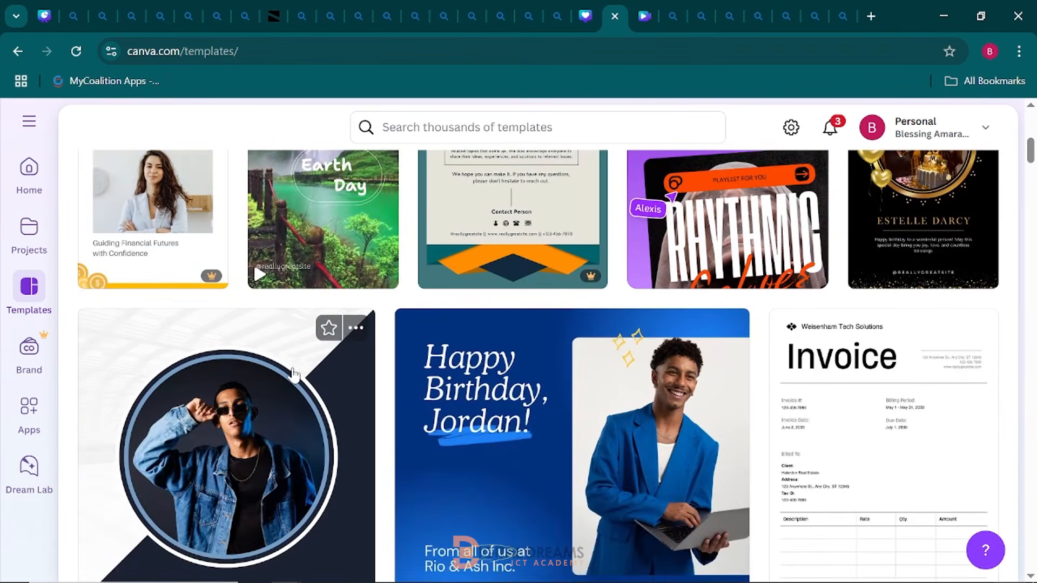
{"action": "scroll", "coordinate": [294, 372], "scroll_direction": "down", "scroll_amount": 3}
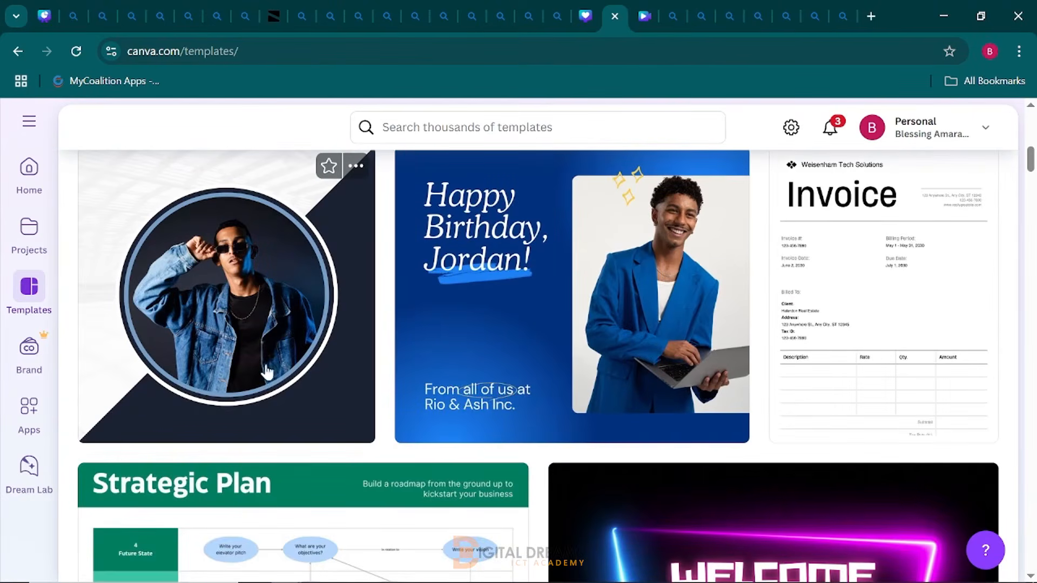
{"action": "scroll", "coordinate": [268, 372], "scroll_direction": "down", "scroll_amount": 1}
{"action": "scroll", "coordinate": [268, 371], "scroll_direction": "down", "scroll_amount": 2}
{"action": "scroll", "coordinate": [268, 372], "scroll_direction": "up", "scroll_amount": 10}
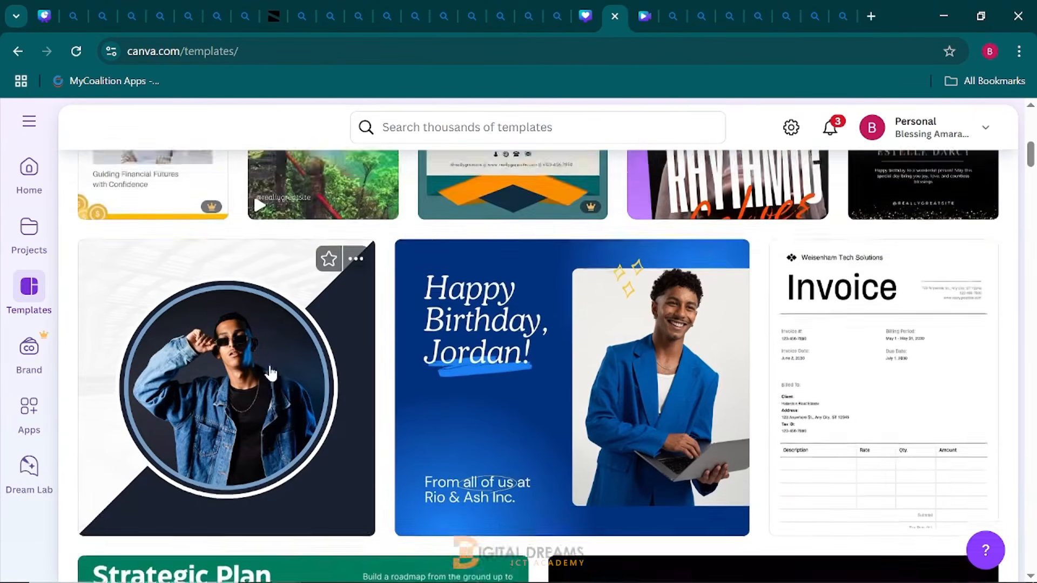
{"action": "scroll", "coordinate": [270, 373], "scroll_direction": "up", "scroll_amount": 5}
{"action": "scroll", "coordinate": [268, 372], "scroll_direction": "down", "scroll_amount": 5}
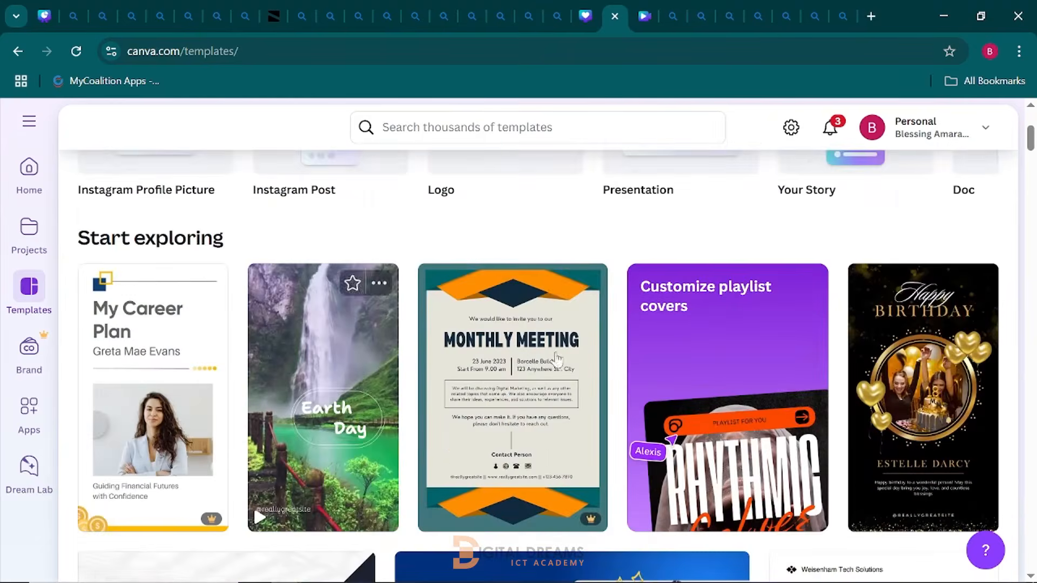
{"action": "scroll", "coordinate": [469, 455], "scroll_direction": "down", "scroll_amount": 10}
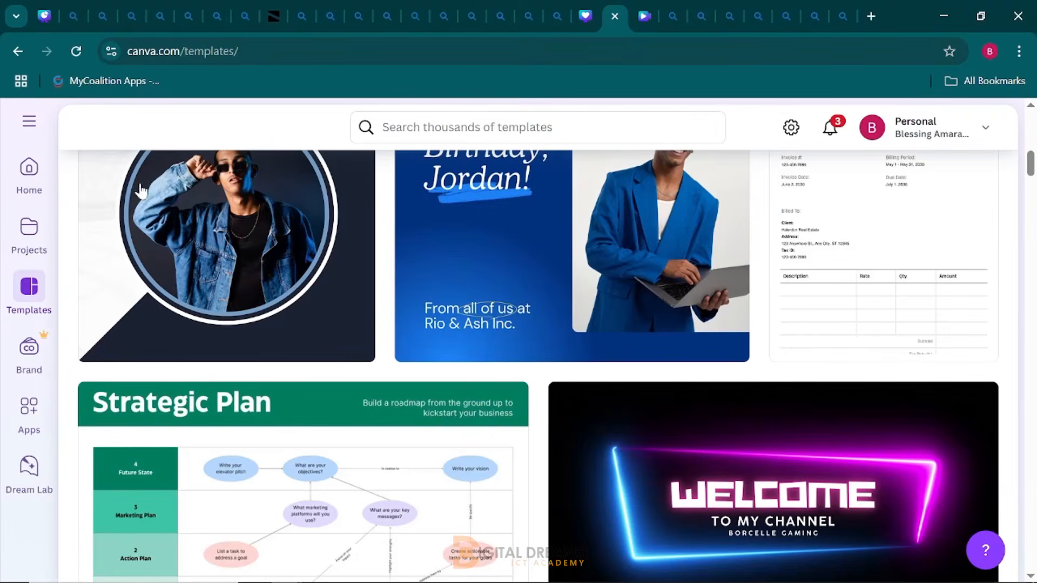
{"action": "scroll", "coordinate": [142, 190], "scroll_direction": "up", "scroll_amount": 15}
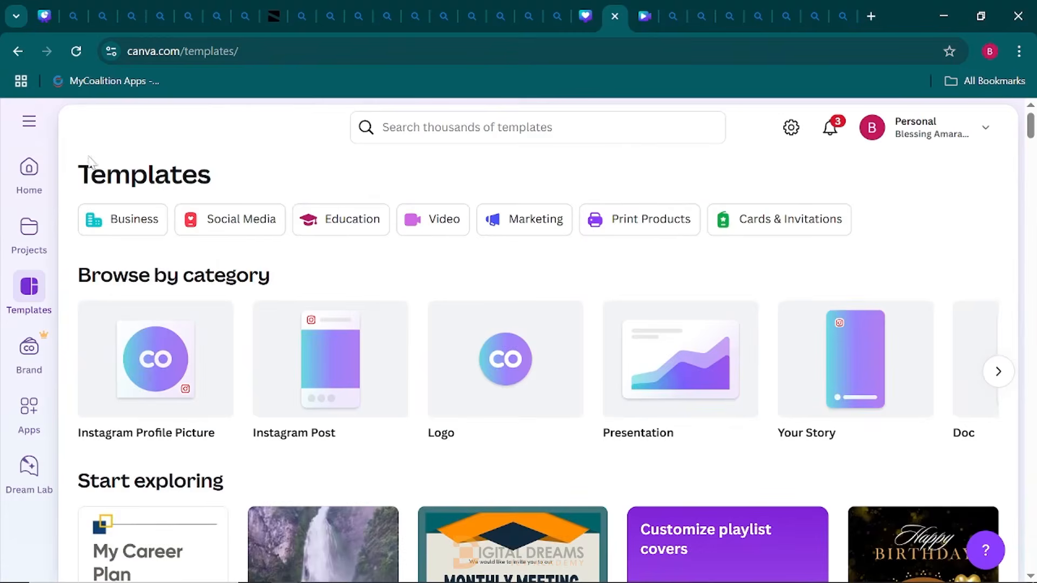
Start a new blank Instagram Profile Picture design from the template categories
{"action": "left_click", "coordinate": [29, 123]}
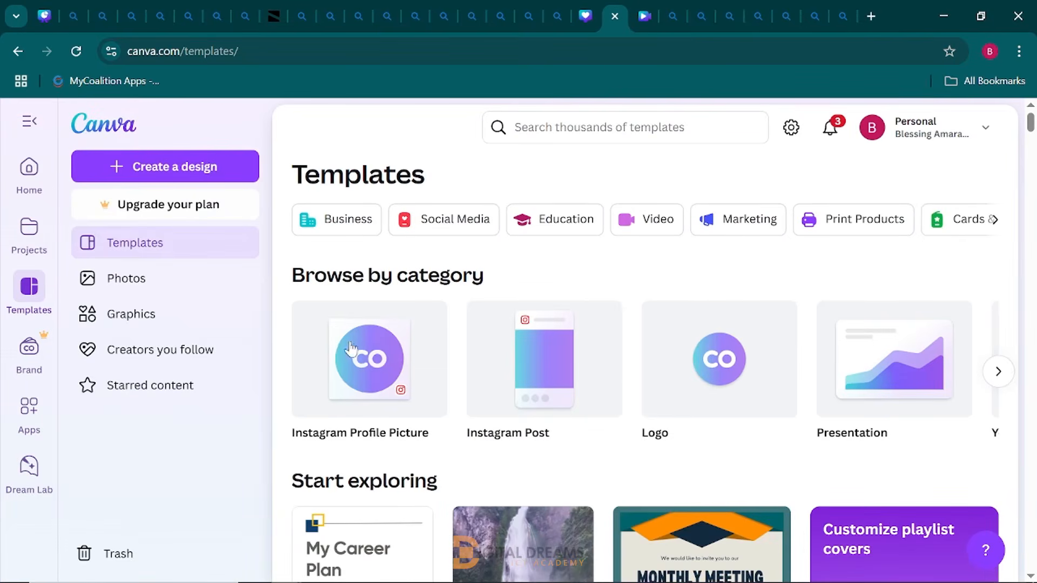
{"action": "scroll", "coordinate": [405, 378], "scroll_direction": "down", "scroll_amount": 2}
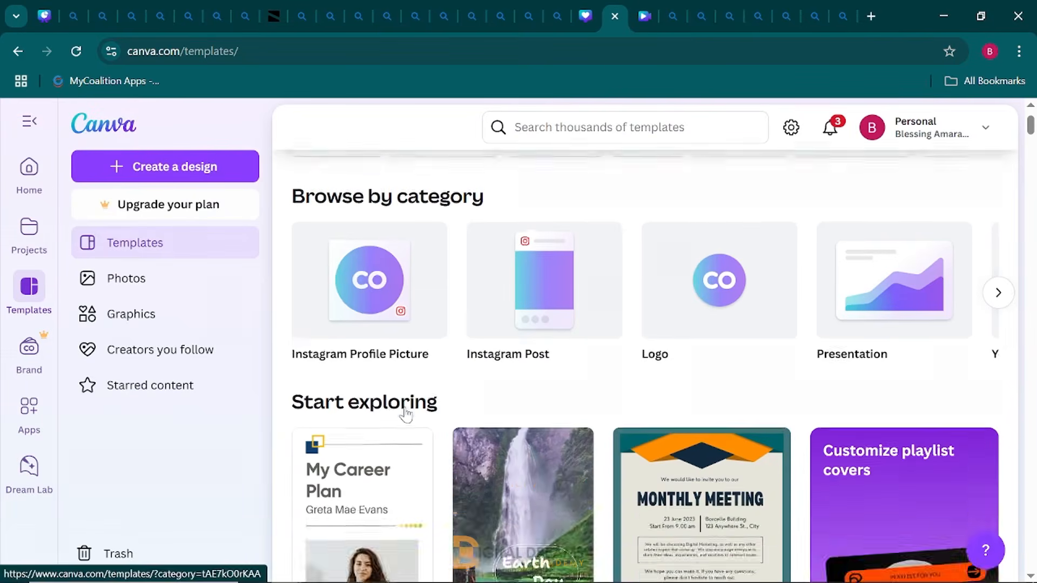
{"action": "scroll", "coordinate": [406, 413], "scroll_direction": "up", "scroll_amount": 2}
{"action": "scroll", "coordinate": [537, 431], "scroll_direction": "down", "scroll_amount": 6}
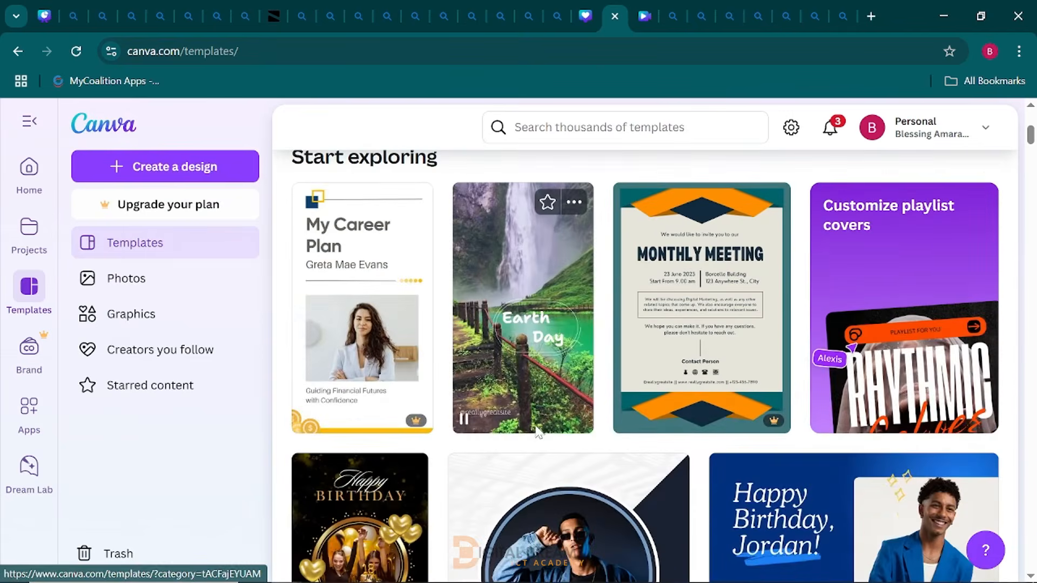
{"action": "scroll", "coordinate": [537, 431], "scroll_direction": "up", "scroll_amount": 6}
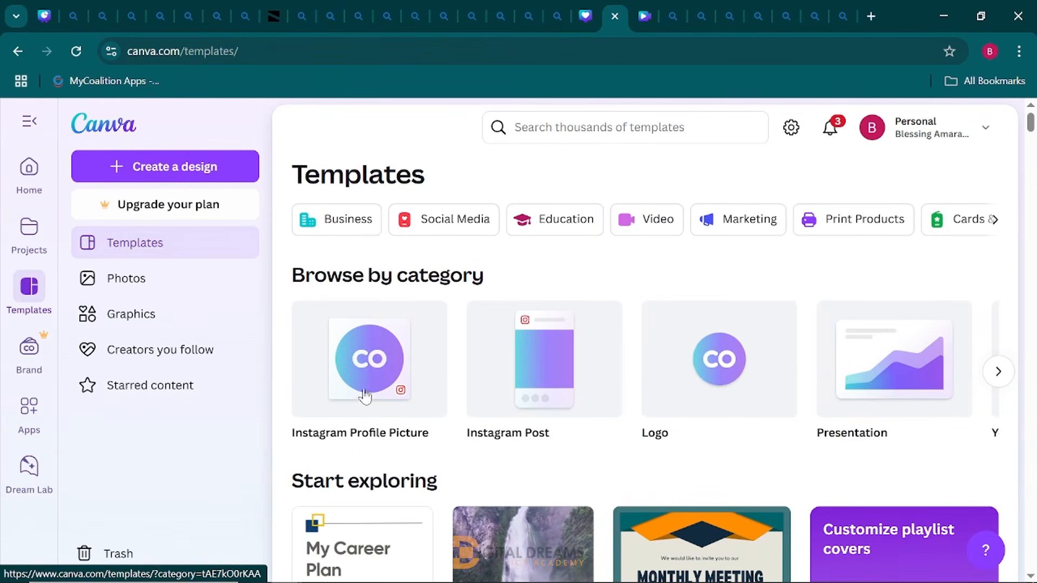
{"action": "left_click", "coordinate": [377, 372]}
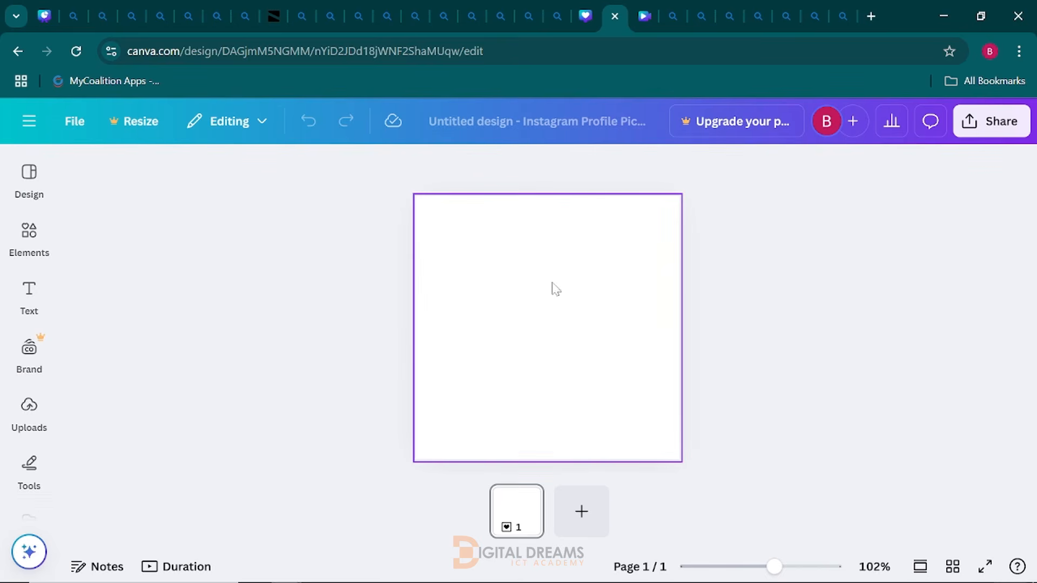
Look at the text, template, element and upload options available in the editor
{"action": "left_click", "coordinate": [29, 297]}
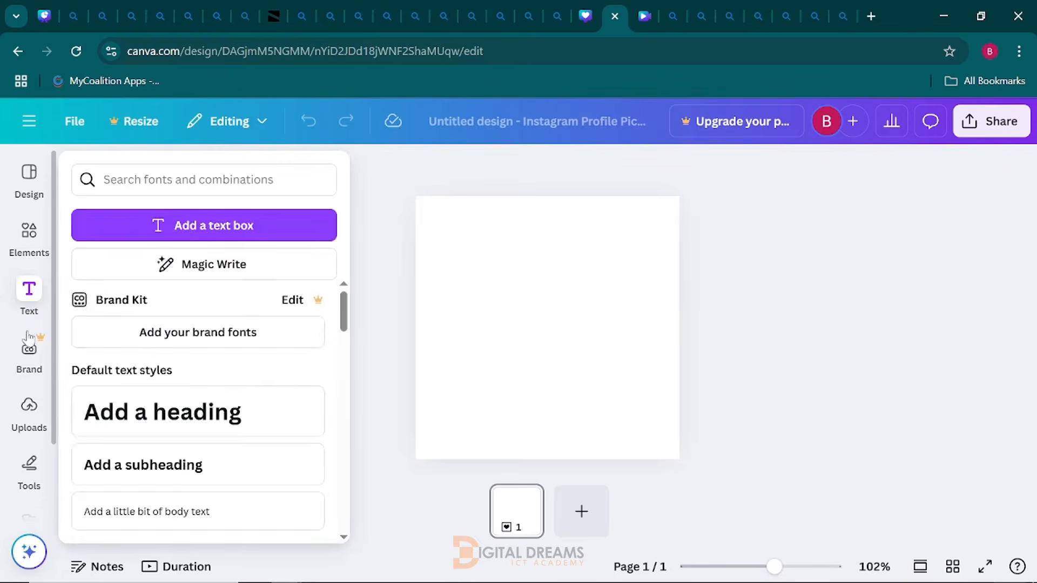
{"action": "left_click", "coordinate": [29, 195]}
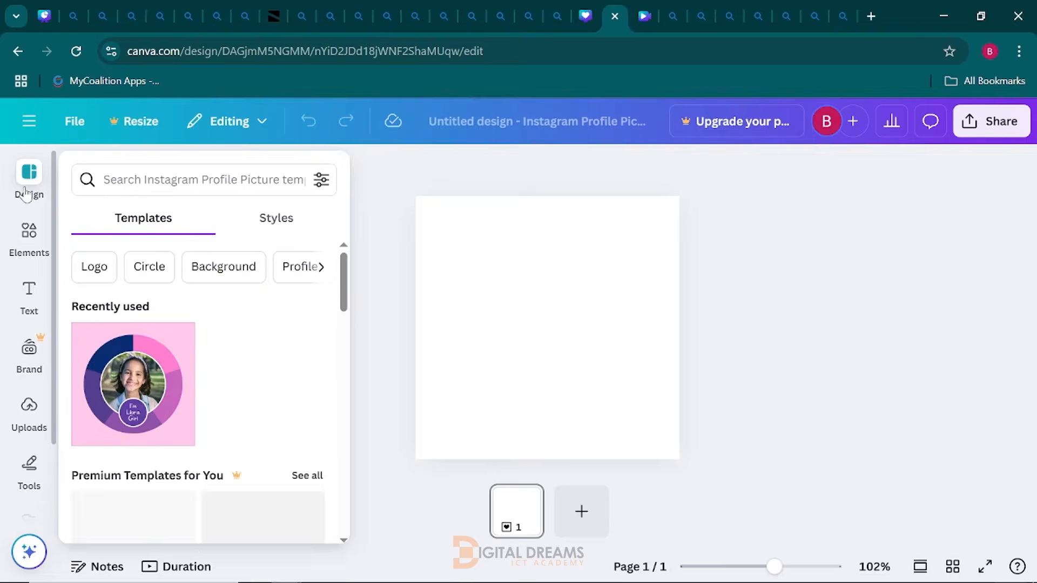
{"action": "left_click", "coordinate": [25, 257]}
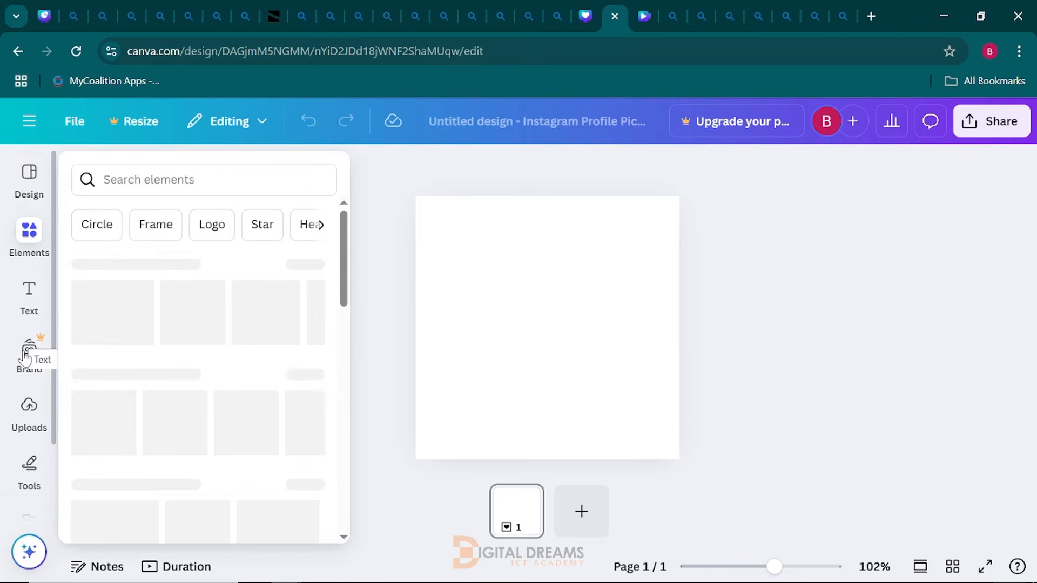
{"action": "left_click", "coordinate": [28, 413]}
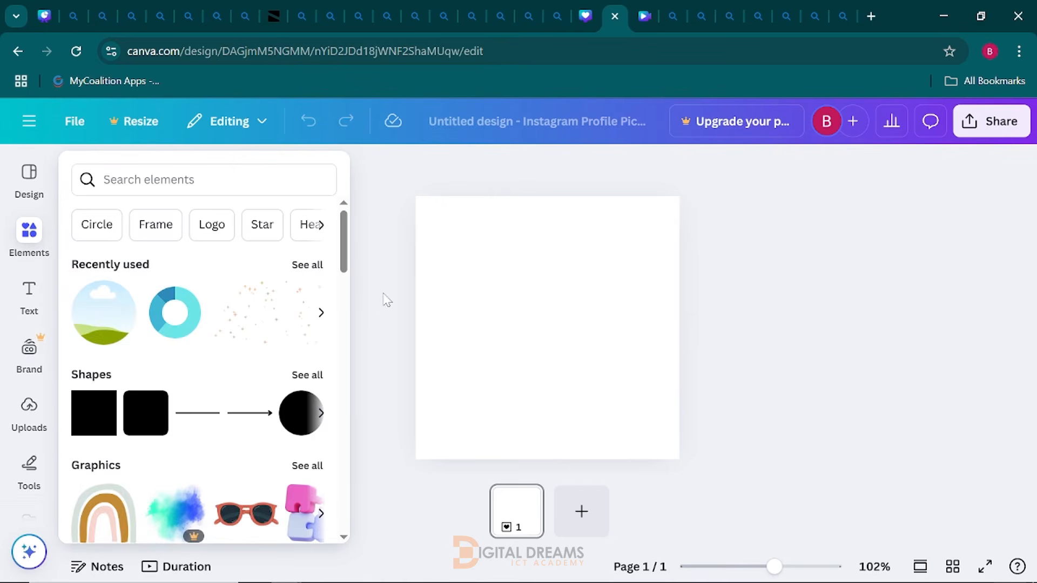
{"action": "left_click", "coordinate": [369, 321]}
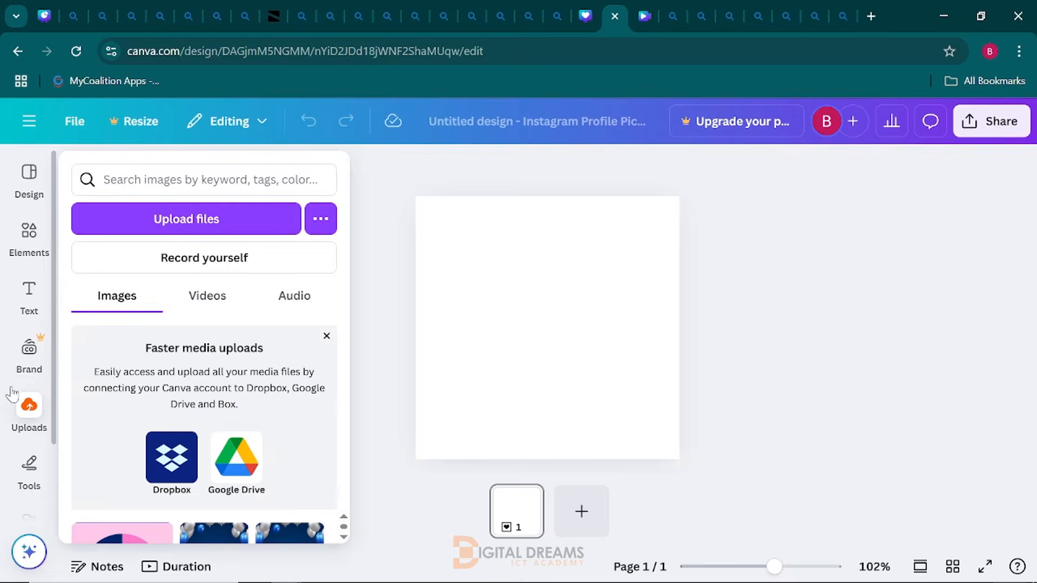
Add a square shape with the drawing tools, align it to the page's upper-left corner and enlarge it to cover the whole page
{"action": "left_click", "coordinate": [30, 474]}
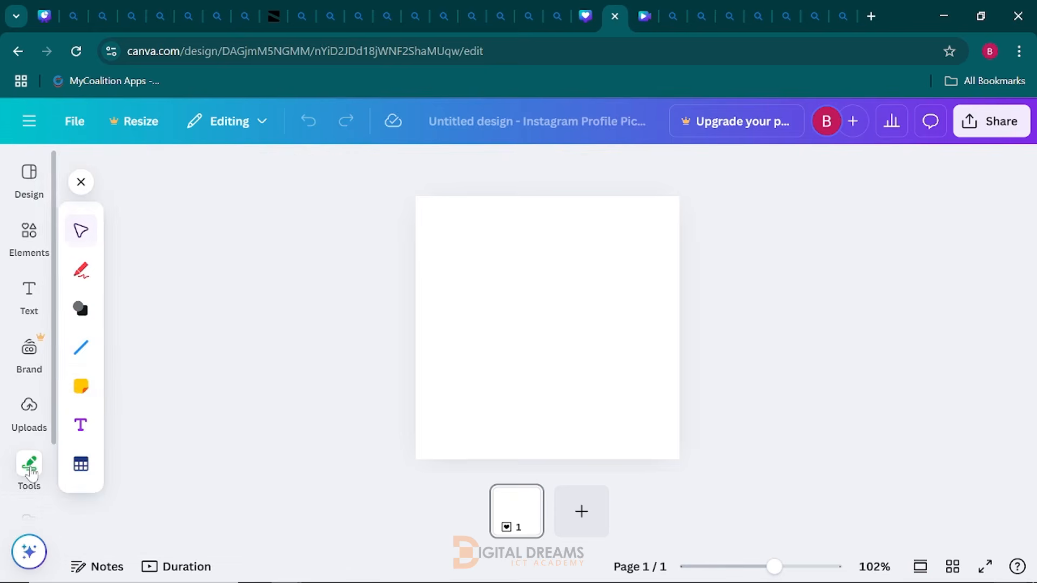
{"action": "left_click", "coordinate": [80, 311]}
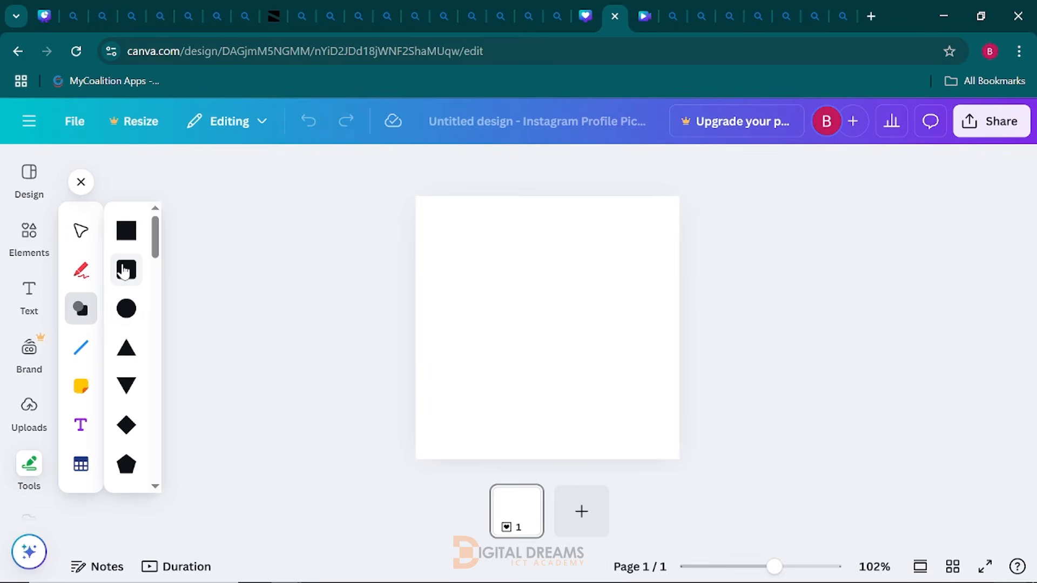
{"action": "left_click", "coordinate": [125, 271]}
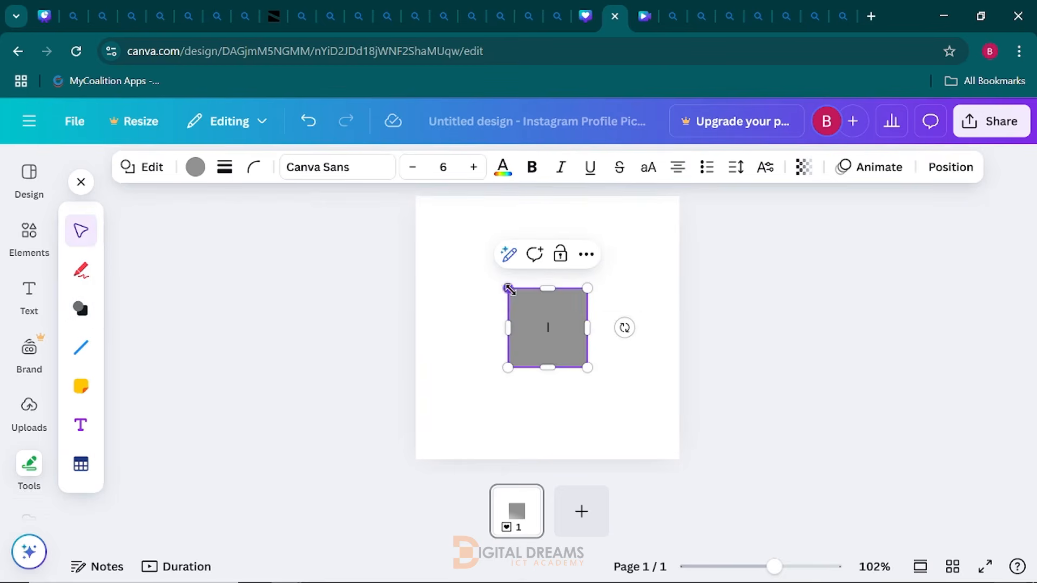
{"action": "left_click_drag", "start_coordinate": [533, 326], "coordinate": [442, 230]}
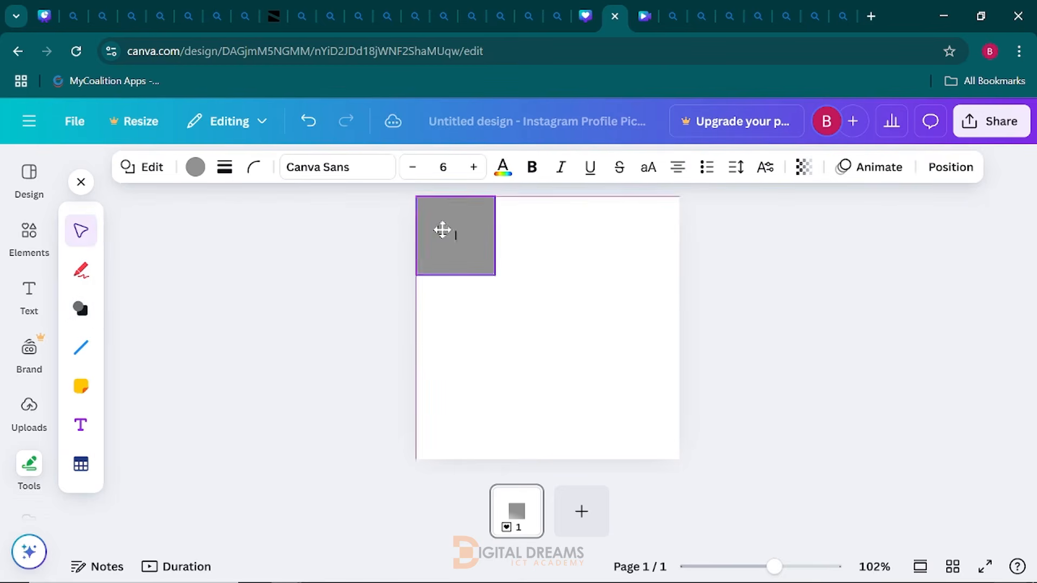
{"action": "left_click_drag", "start_coordinate": [495, 275], "coordinate": [677, 456]}
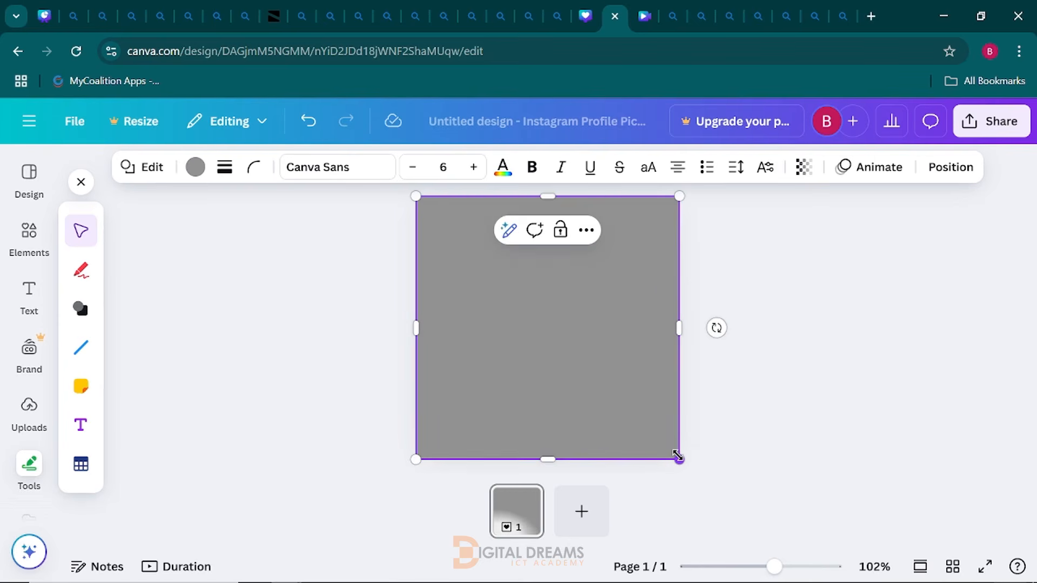
{"action": "left_click", "coordinate": [400, 351]}
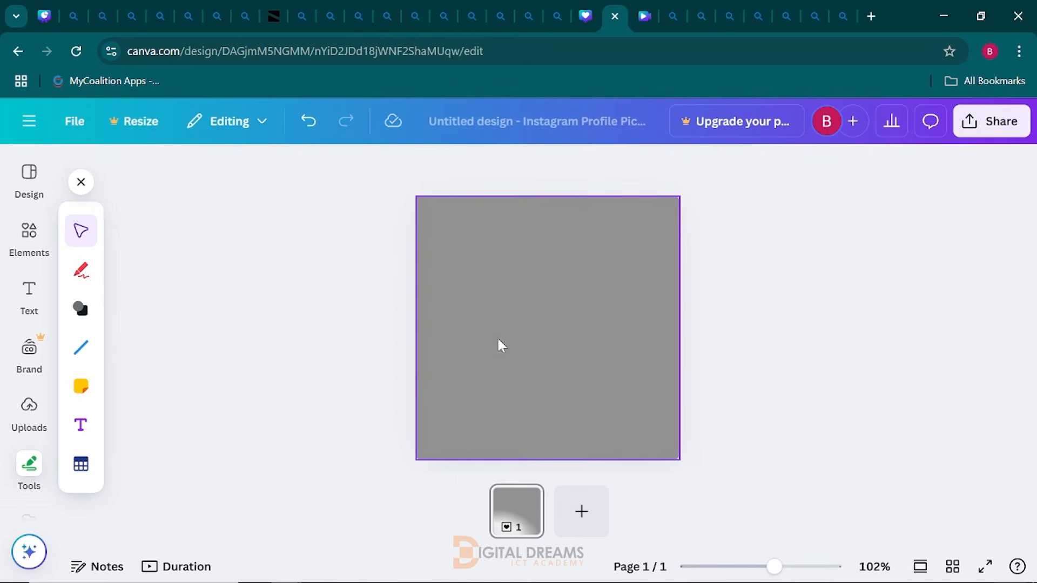
Recolor the background square to the custom light pink #F4B0DA
{"action": "left_click", "coordinate": [495, 305]}
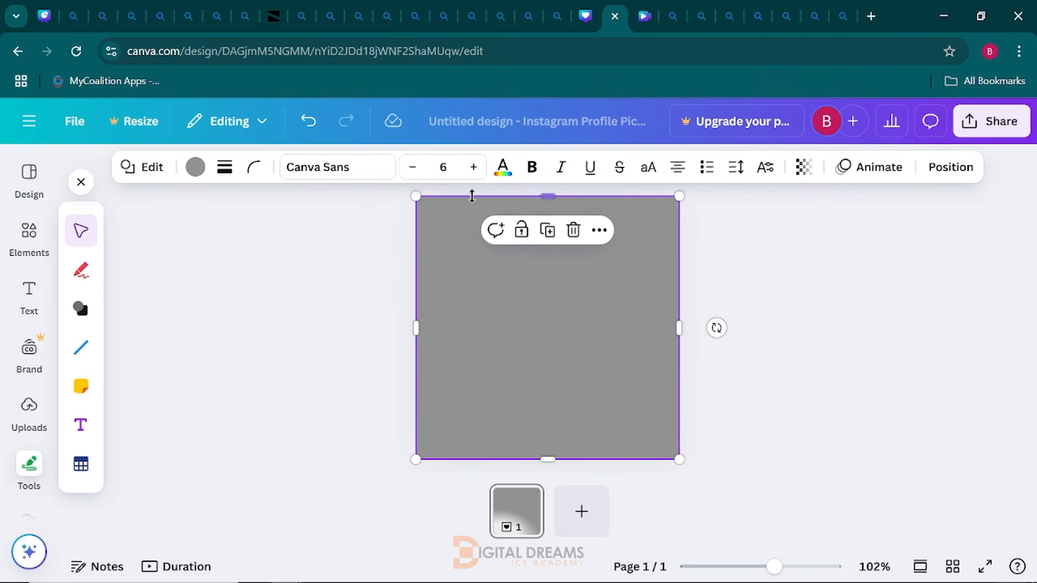
{"action": "left_click", "coordinate": [196, 169]}
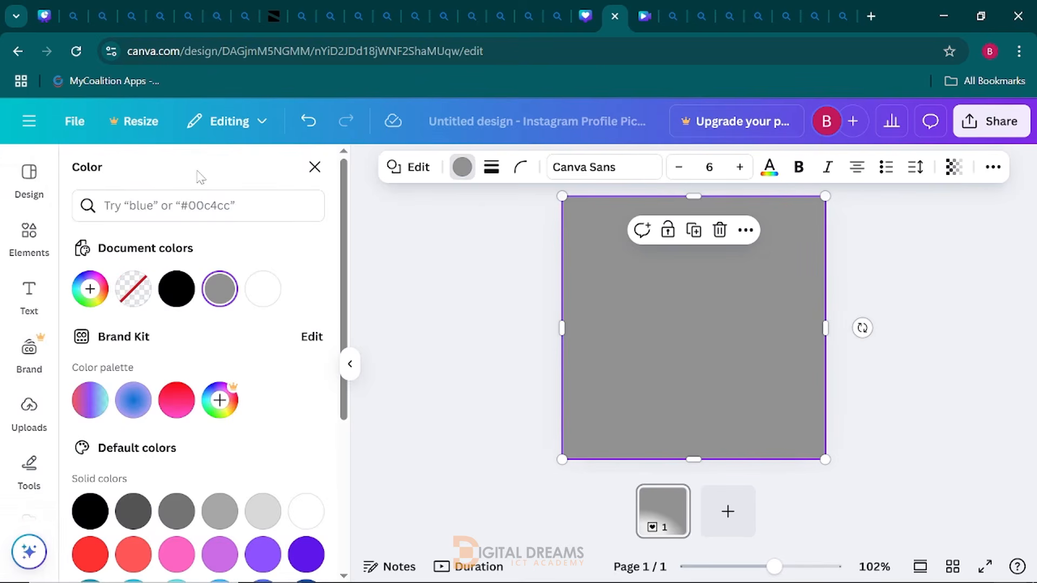
{"action": "scroll", "coordinate": [154, 341], "scroll_direction": "down", "scroll_amount": 2}
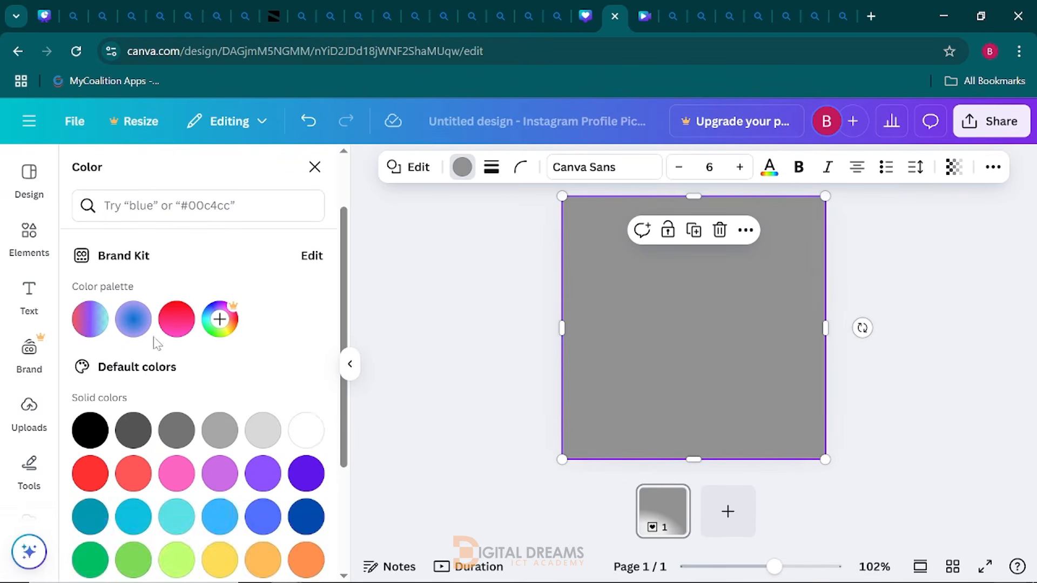
{"action": "scroll", "coordinate": [151, 324], "scroll_direction": "up", "scroll_amount": 2}
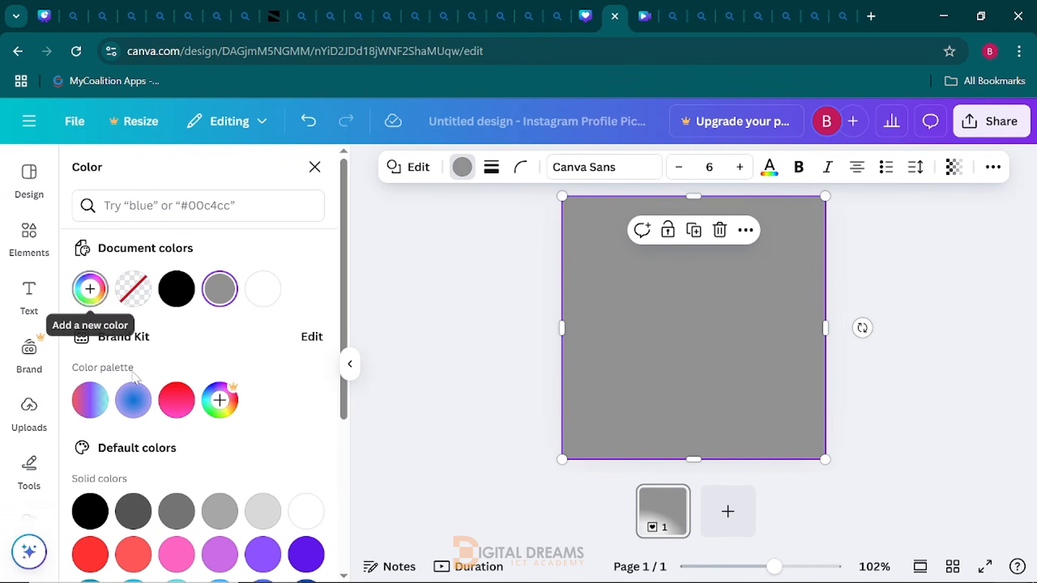
{"action": "scroll", "coordinate": [196, 468], "scroll_direction": "down", "scroll_amount": 4}
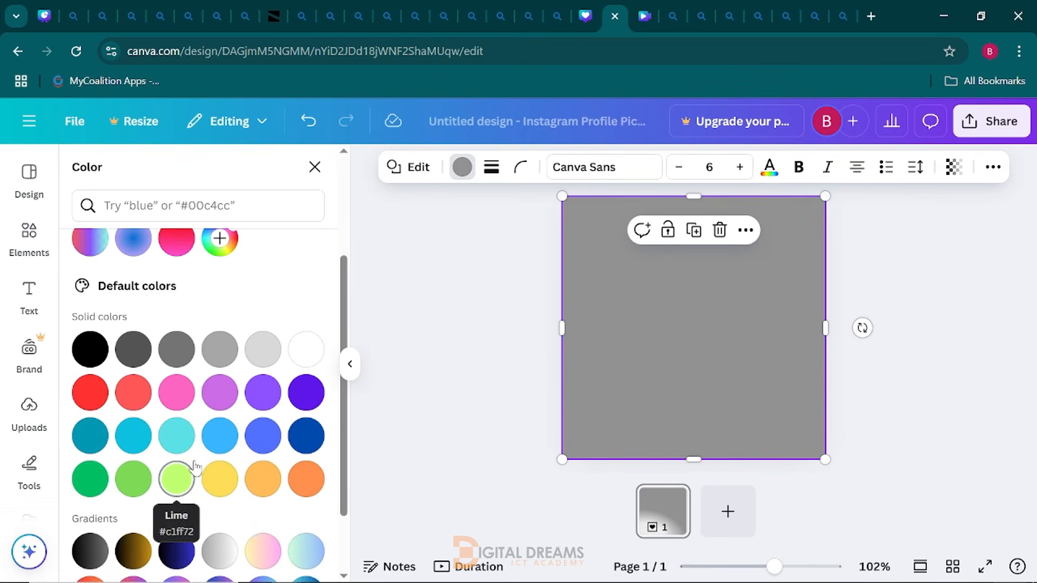
{"action": "scroll", "coordinate": [132, 394], "scroll_direction": "up", "scroll_amount": 4}
{"action": "scroll", "coordinate": [132, 508], "scroll_direction": "down", "scroll_amount": 6}
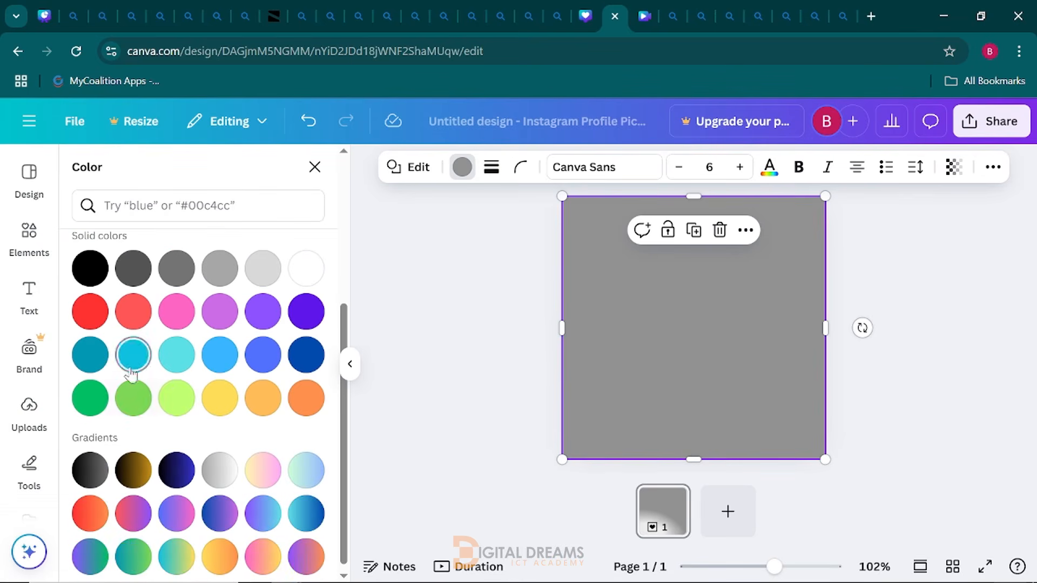
{"action": "scroll", "coordinate": [161, 389], "scroll_direction": "up", "scroll_amount": 1}
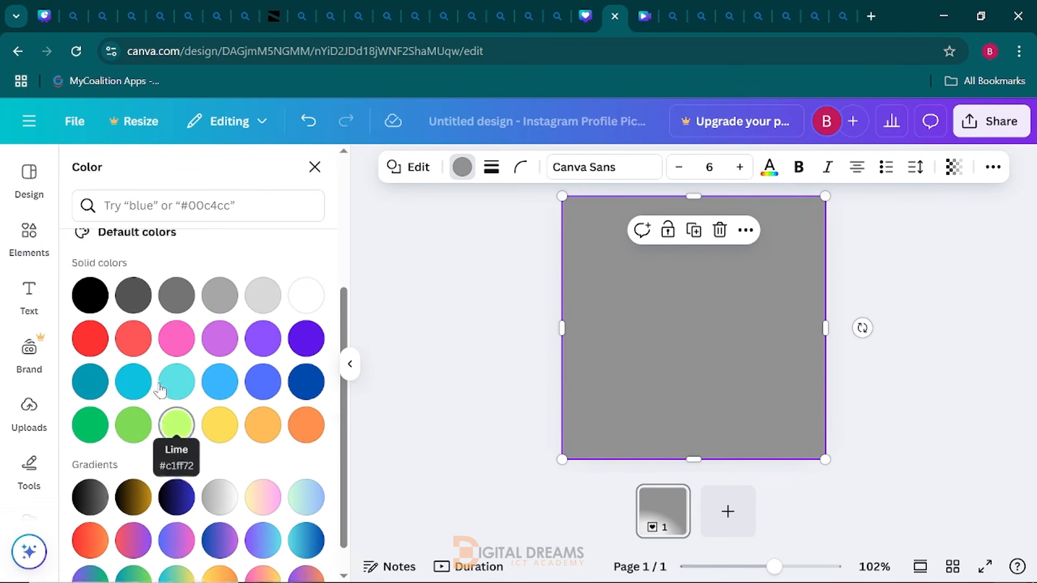
{"action": "scroll", "coordinate": [160, 389], "scroll_direction": "up", "scroll_amount": 5}
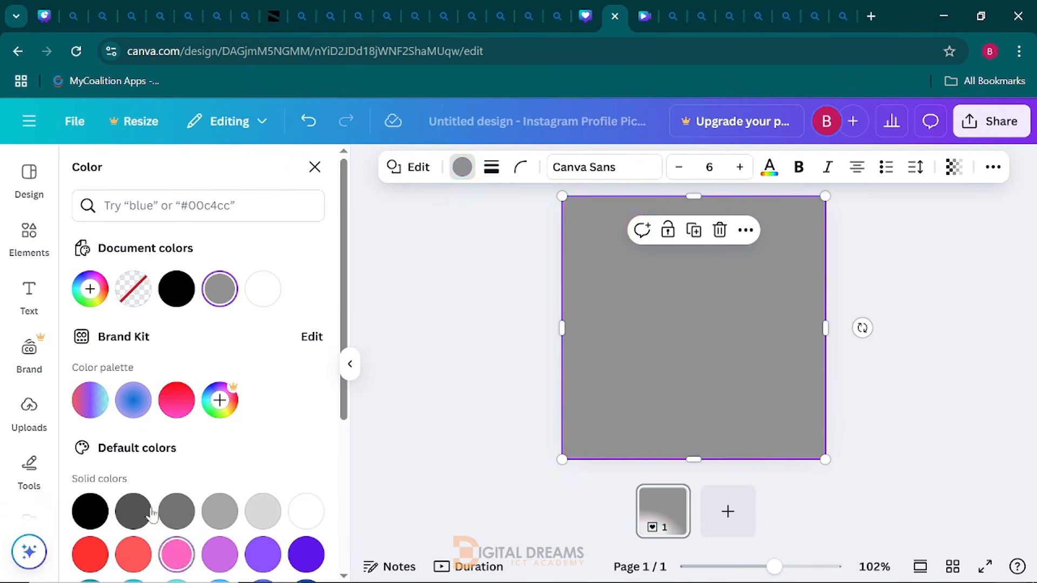
{"action": "left_click", "coordinate": [90, 289]}
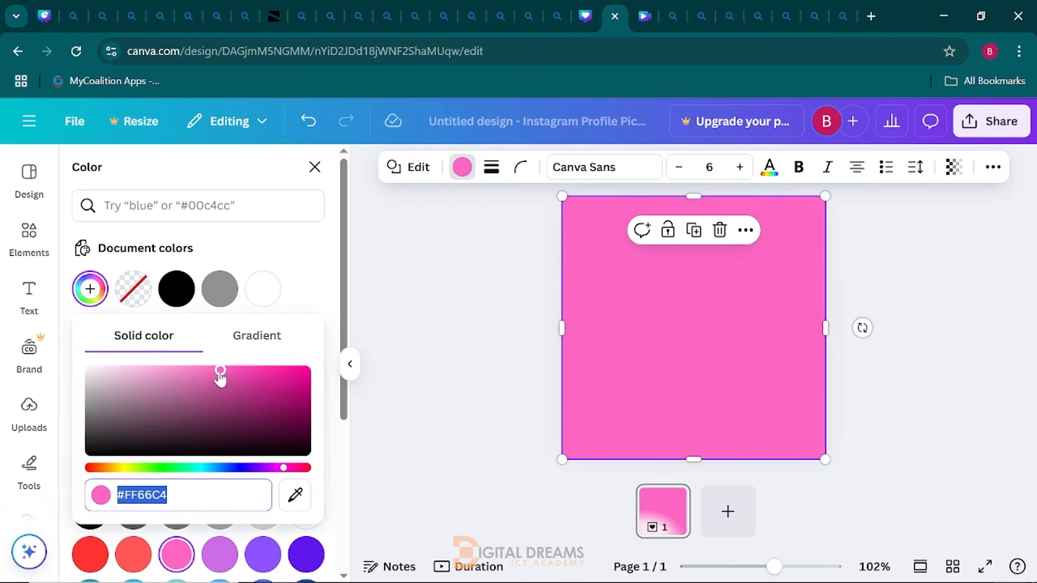
{"action": "left_click_drag", "start_coordinate": [220, 378], "coordinate": [148, 370]}
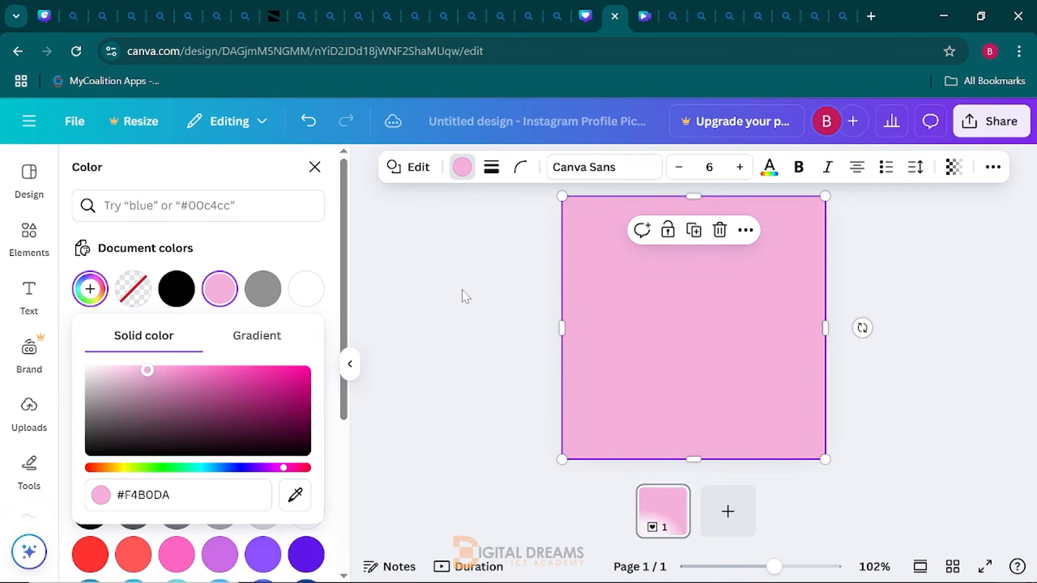
{"action": "left_click", "coordinate": [350, 366]}
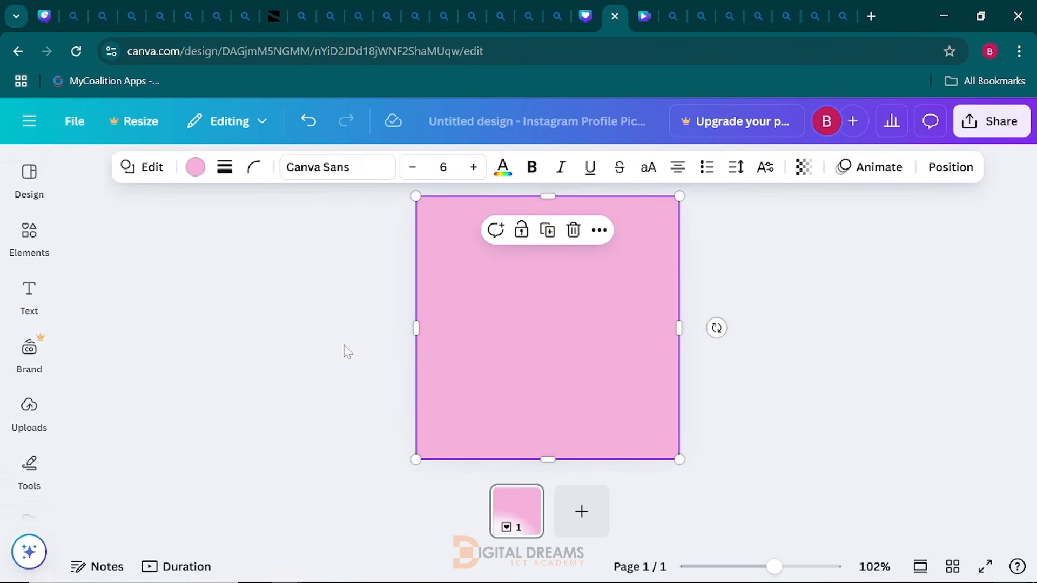
{"action": "left_click", "coordinate": [347, 352]}
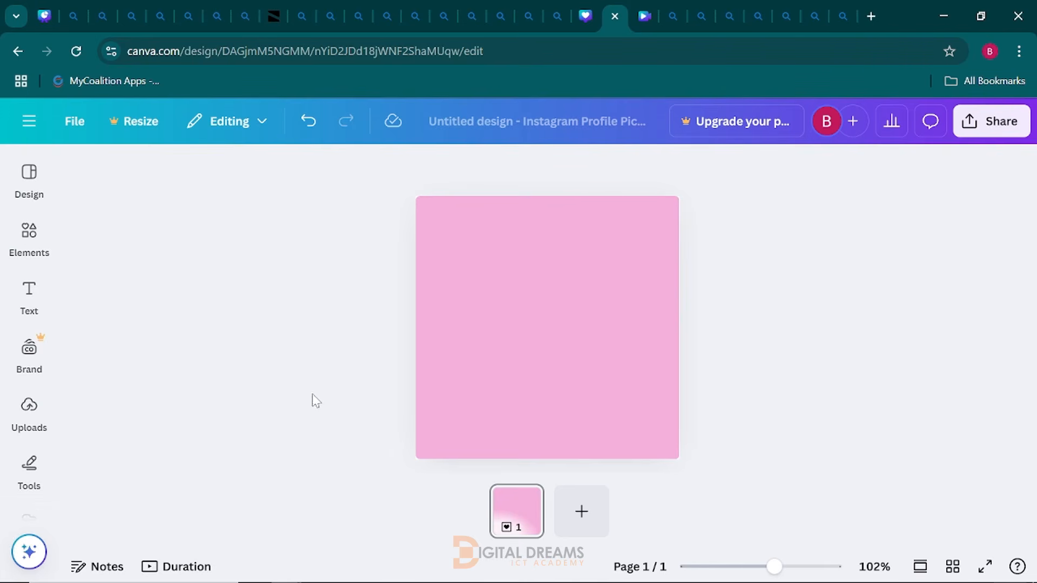
Search the elements library for "doughnut pie chart"
{"action": "left_click", "coordinate": [25, 238]}
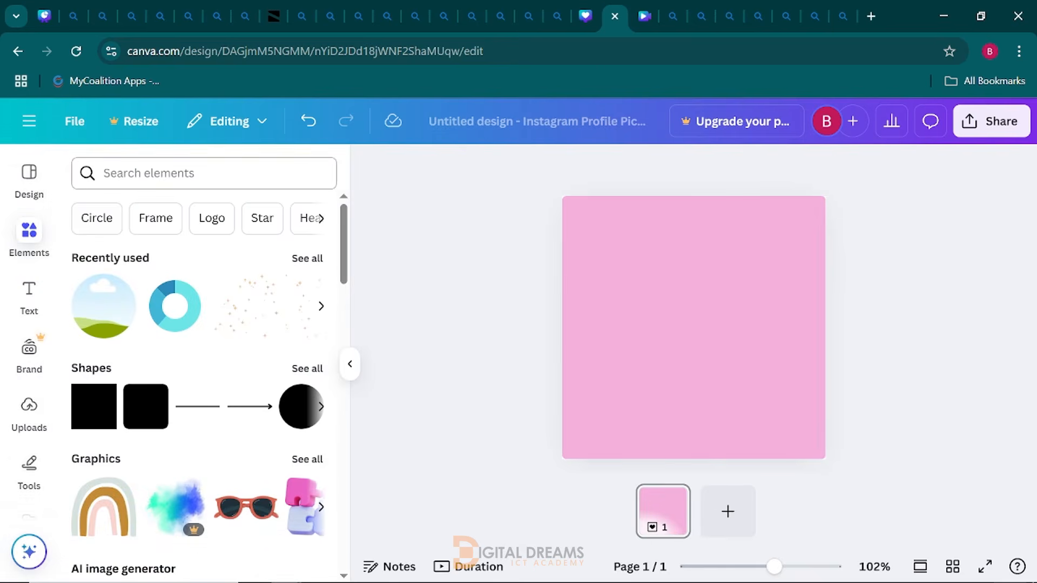
{"action": "left_click", "coordinate": [204, 174]}
{"action": "type", "text": "doughn"}
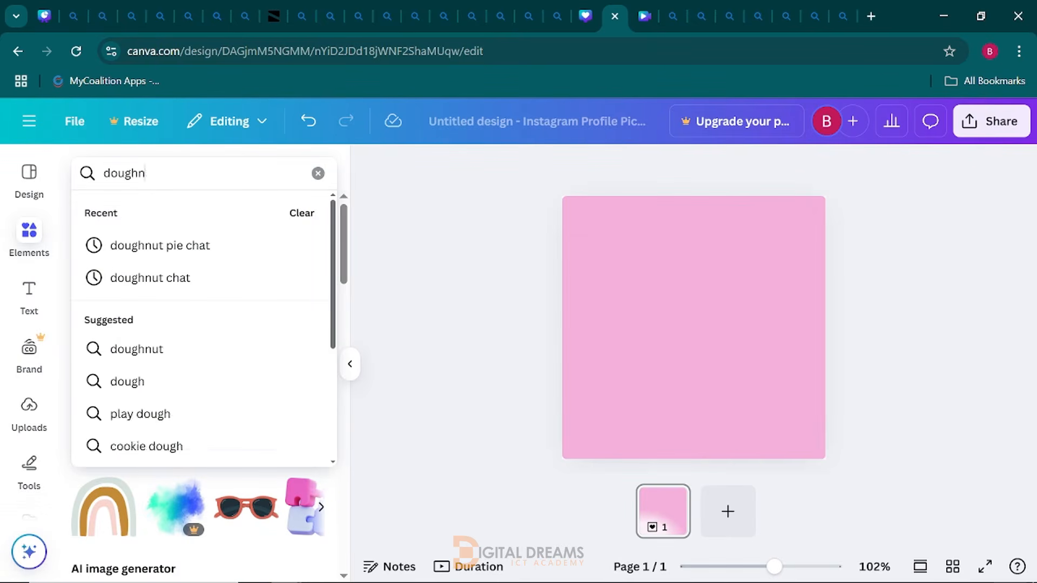
{"action": "type", "text": "ut p"}
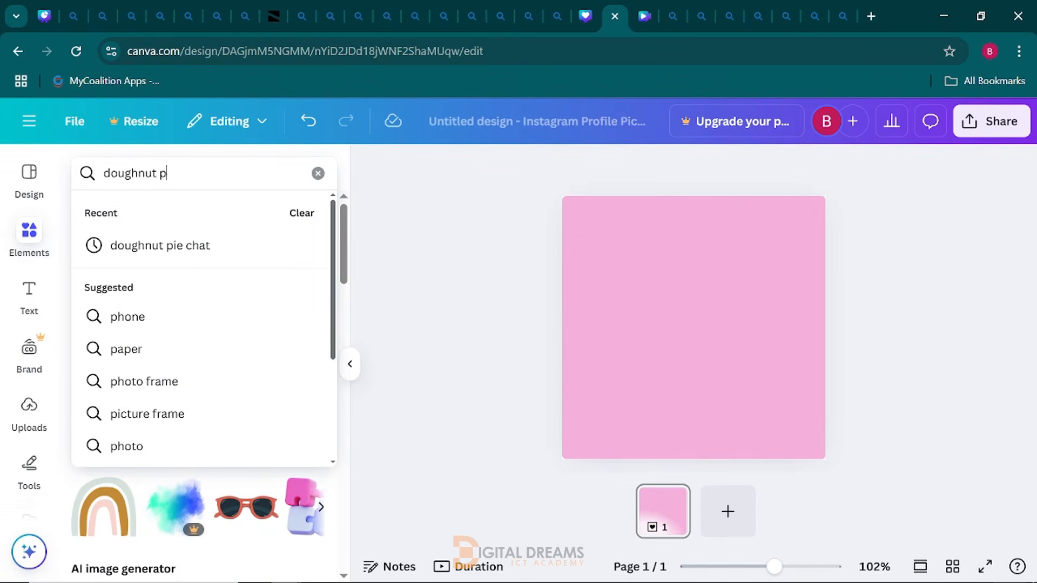
{"action": "type", "text": "ie chart"}
{"action": "key", "text": "Return"}
Add the donut chart from the Charts results to the page and center it on the pink background
{"action": "scroll", "coordinate": [140, 365], "scroll_direction": "down", "scroll_amount": 1}
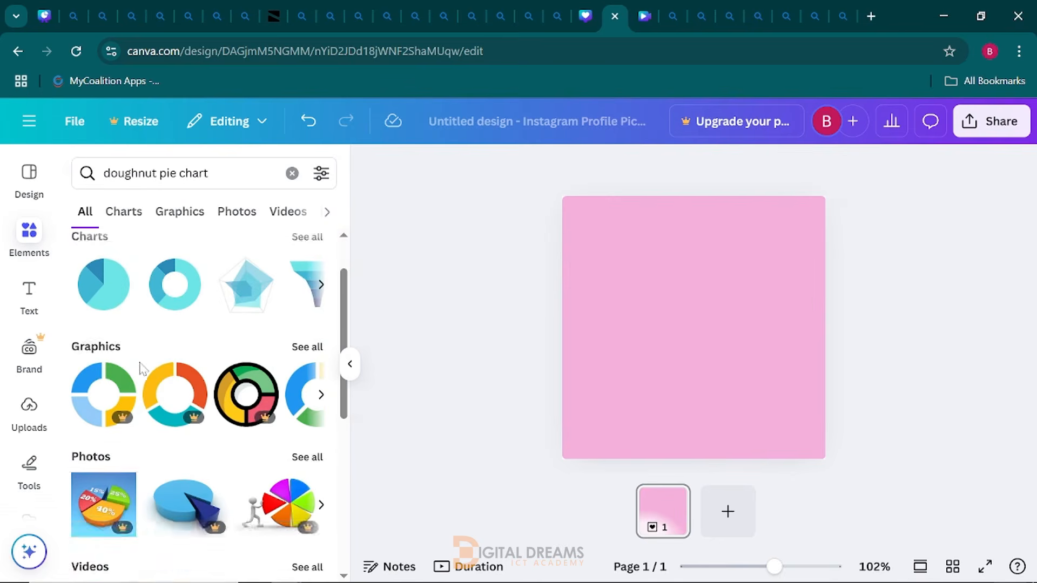
{"action": "scroll", "coordinate": [151, 359], "scroll_direction": "up", "scroll_amount": 1}
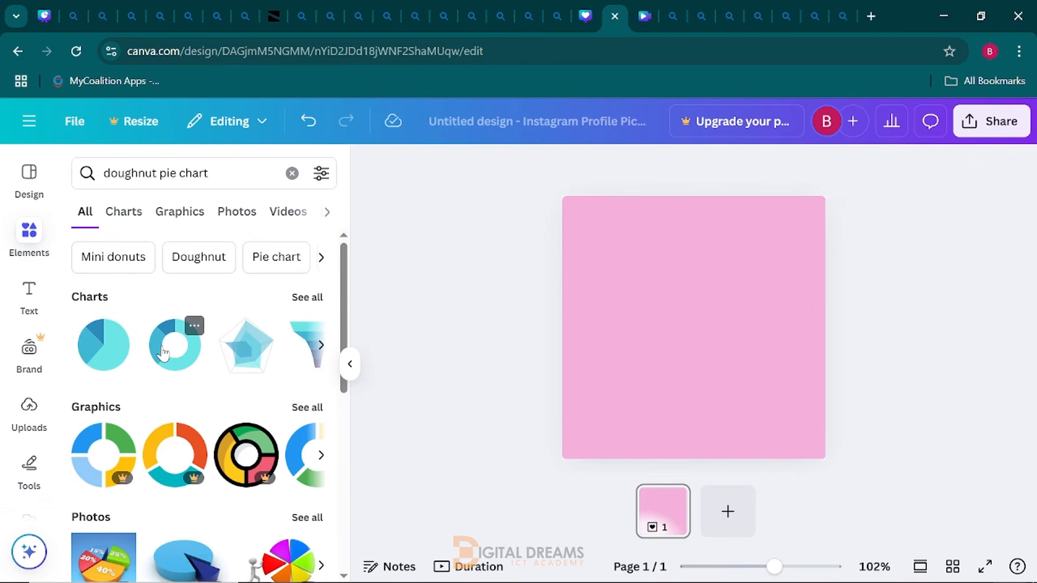
{"action": "left_click", "coordinate": [322, 349]}
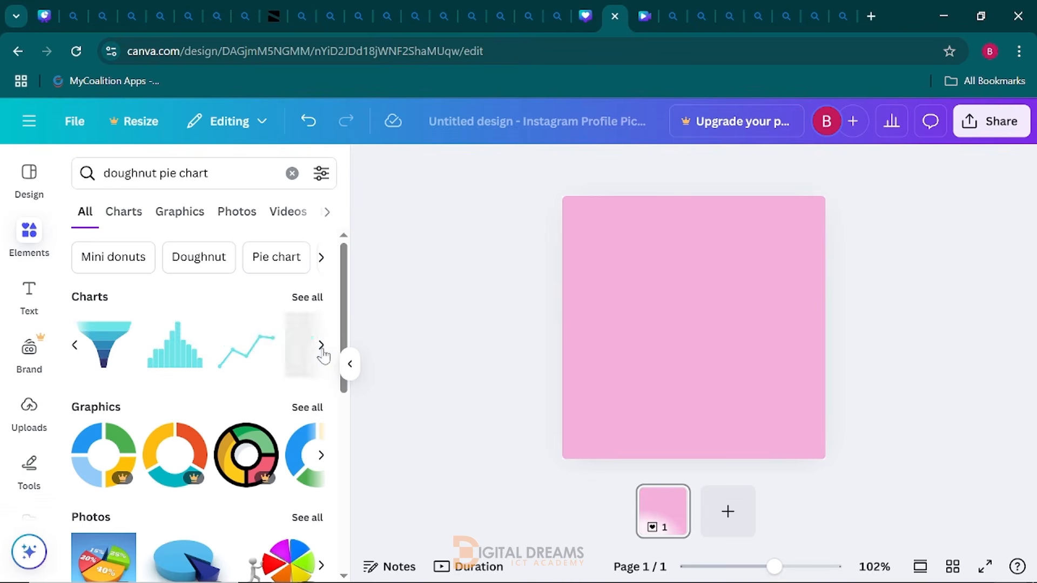
{"action": "left_click", "coordinate": [76, 346]}
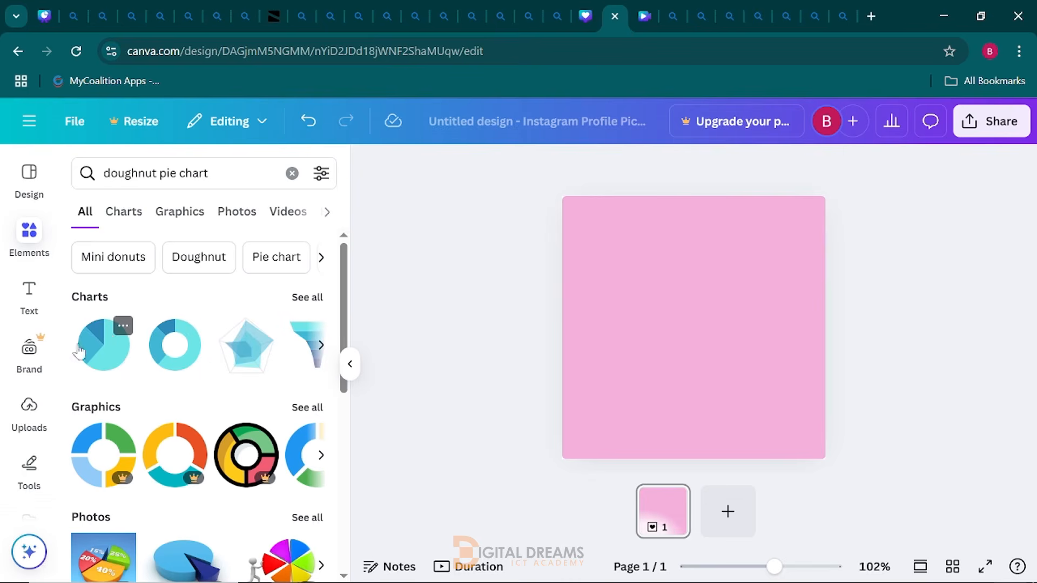
{"action": "left_click", "coordinate": [177, 369]}
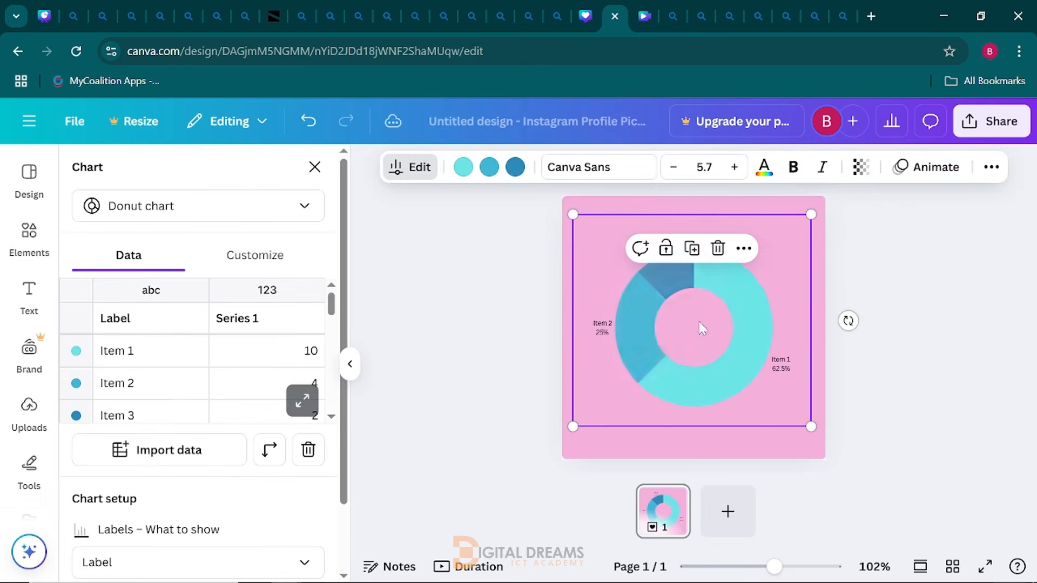
{"action": "left_click_drag", "start_coordinate": [639, 352], "coordinate": [633, 356]}
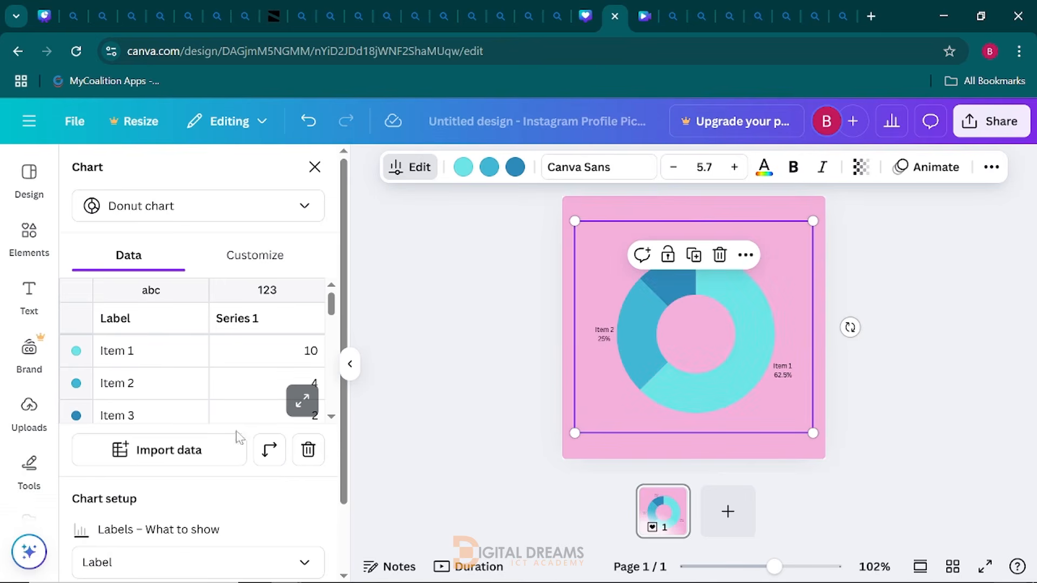
Open the chart's expanded data table and add the labels "item 4" and "item 5" below Item 3
{"action": "left_click", "coordinate": [302, 406]}
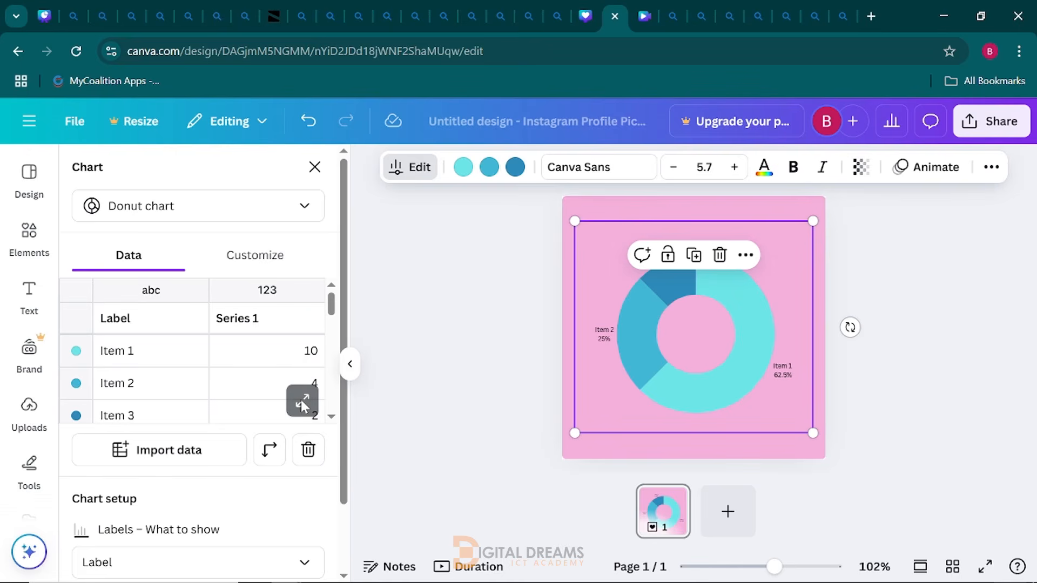
{"action": "left_click", "coordinate": [302, 406]}
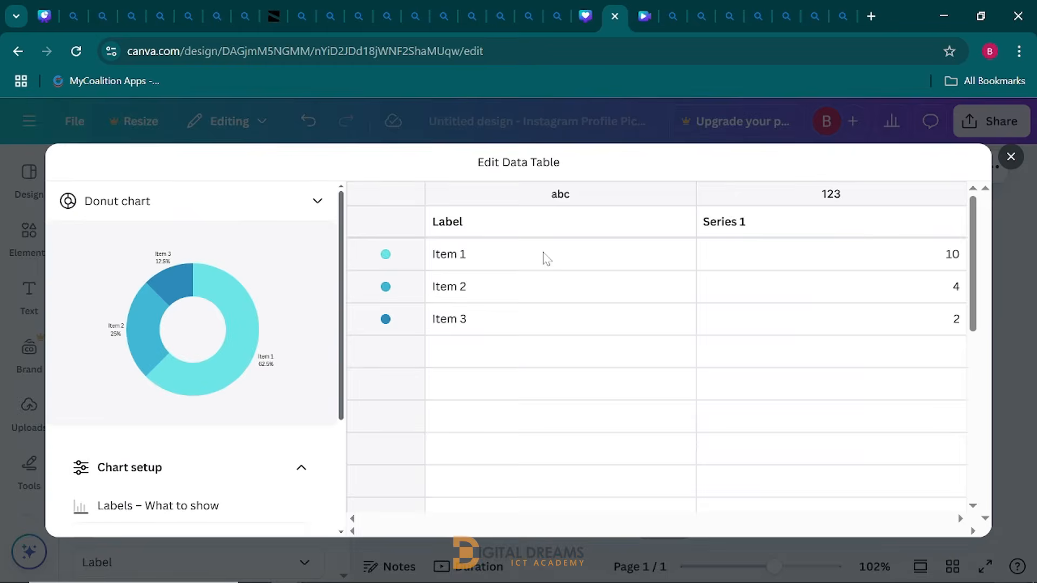
{"action": "left_click", "coordinate": [483, 353]}
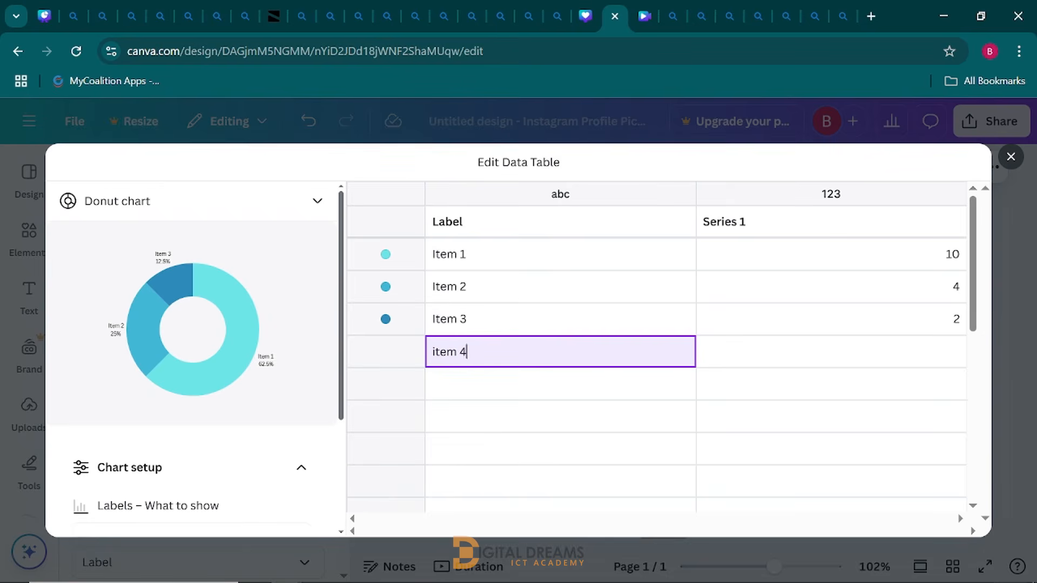
{"action": "key", "text": "Return"}
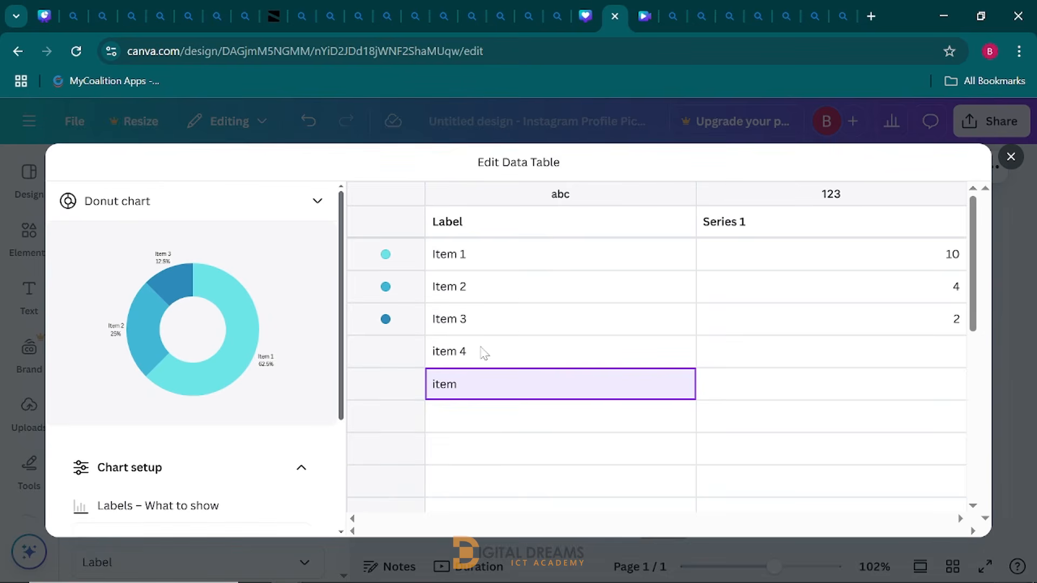
{"action": "key", "text": "Return"}
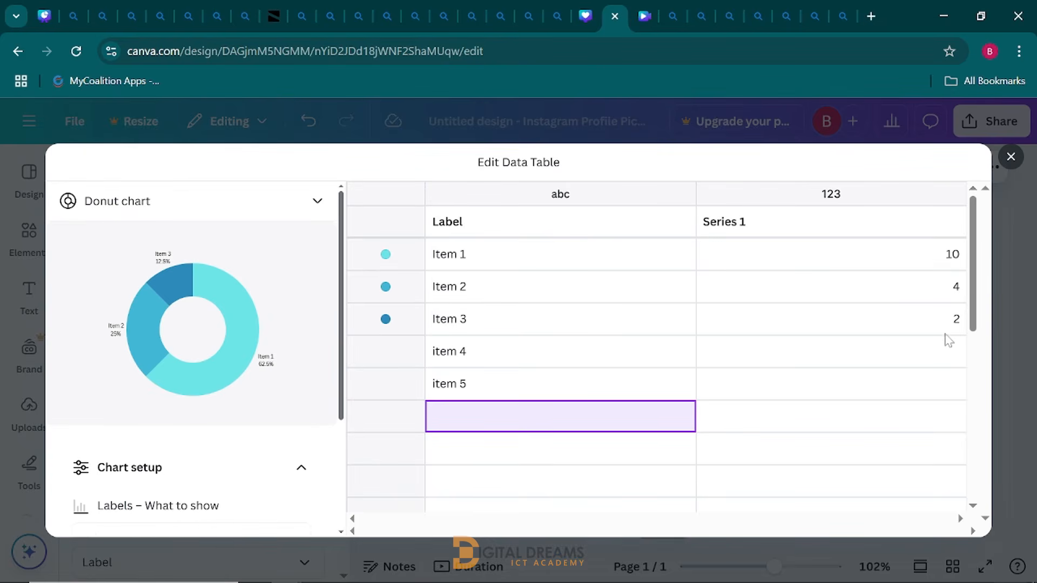
Set the Series 1 values of items 2 to 5 to 10 and close the data table
{"action": "left_click", "coordinate": [946, 292]}
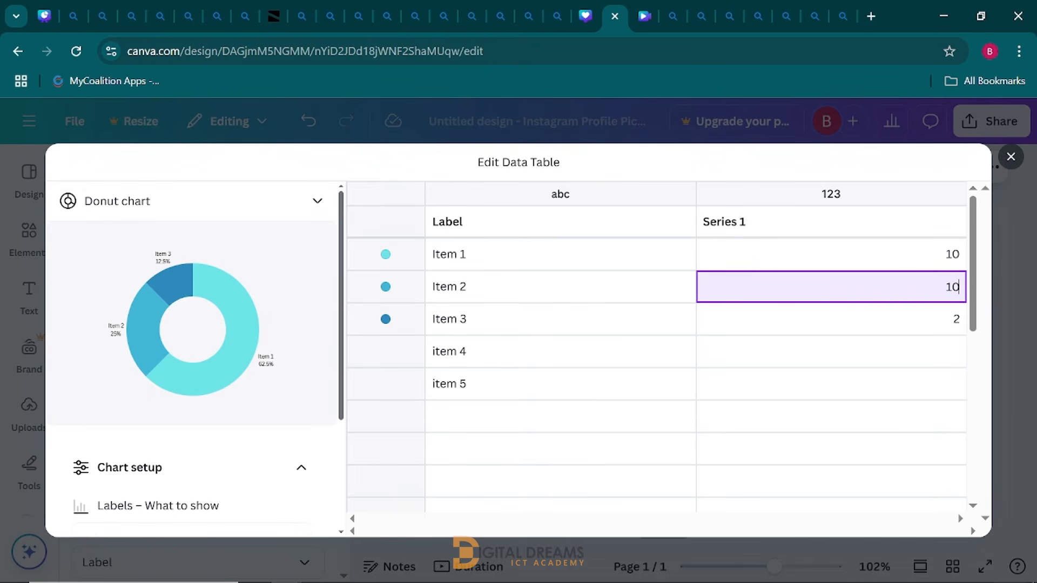
{"action": "key", "text": "Return"}
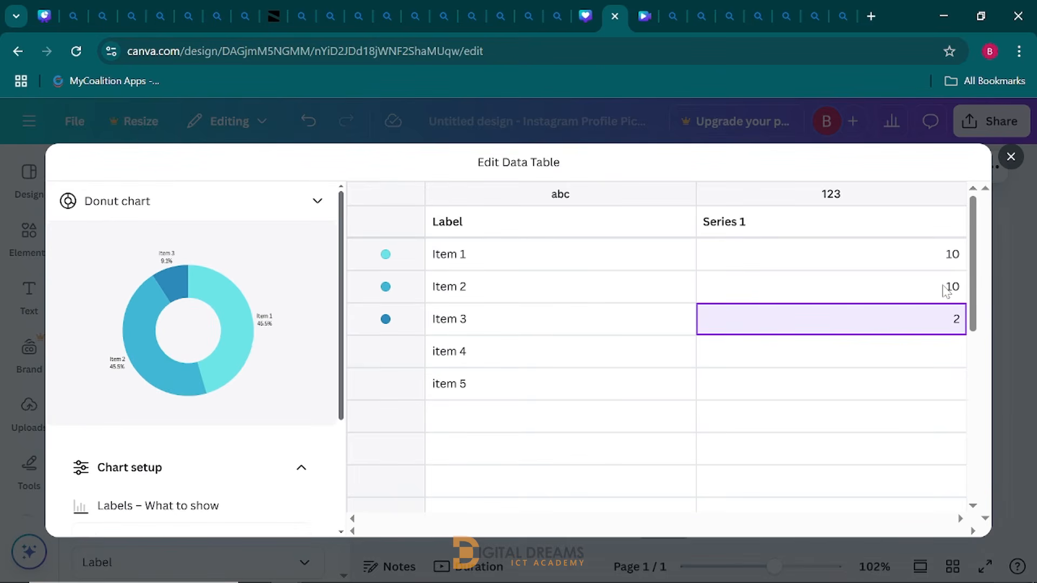
{"action": "type", "text": "10"}
{"action": "key", "text": "Return"}
{"action": "type", "text": "1"}
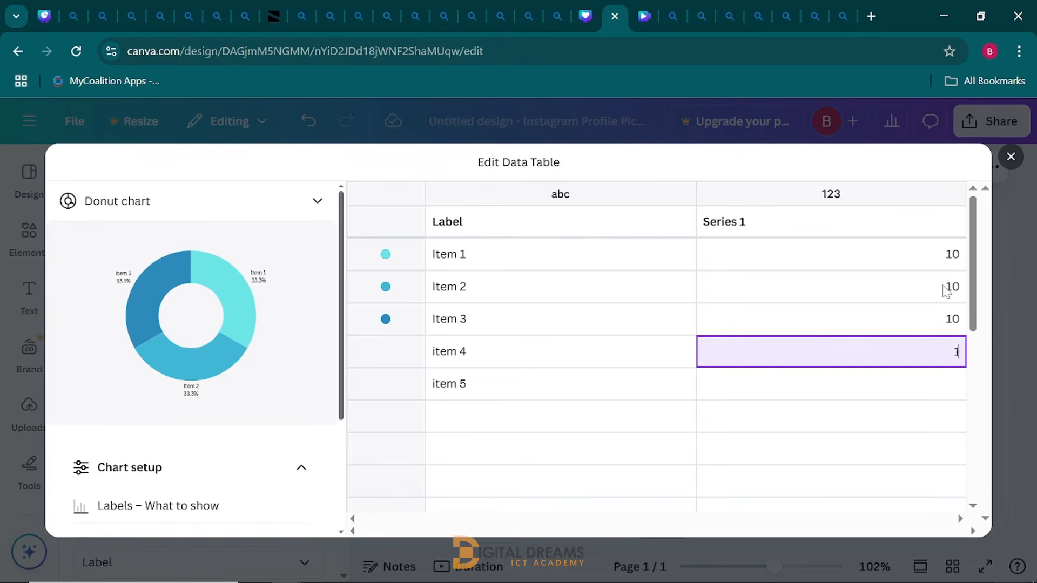
{"action": "type", "text": "0"}
{"action": "key", "text": "Return"}
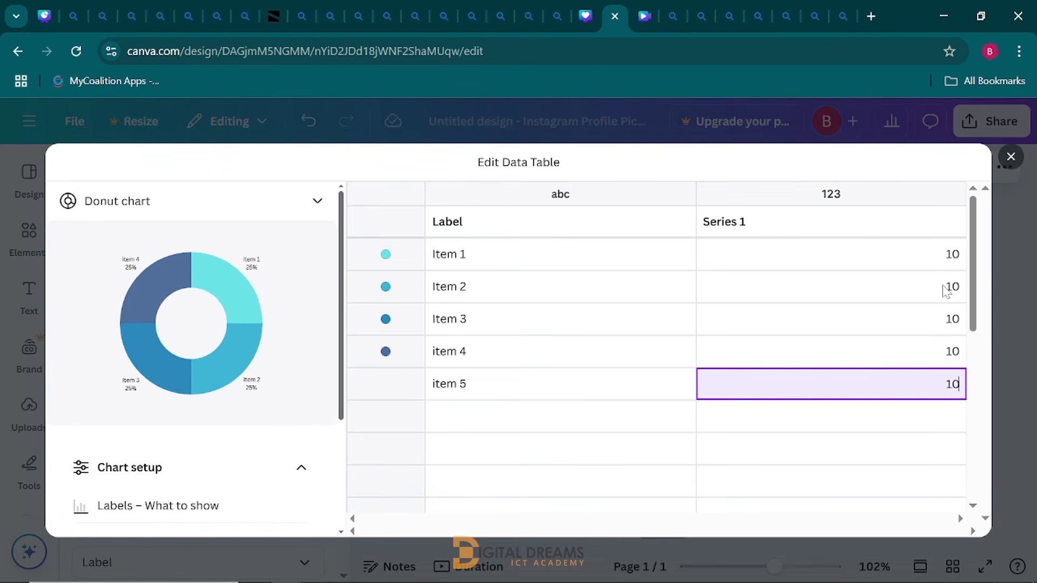
{"action": "type", "text": "10"}
{"action": "key", "text": "Return"}
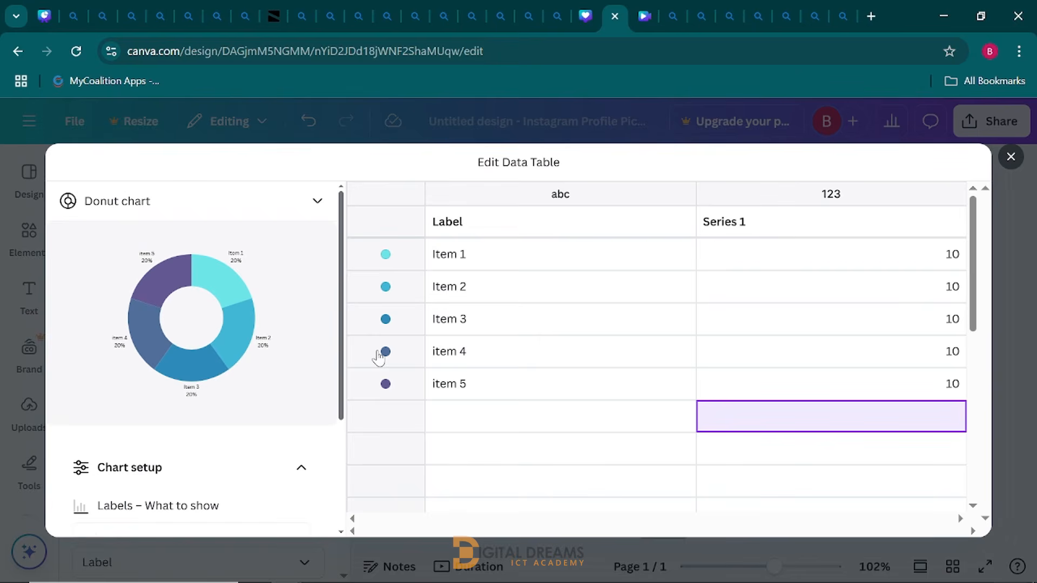
{"action": "left_click", "coordinate": [1011, 158]}
Turn off the donut chart's labels in the expanded data table's text settings and close the table
{"action": "scroll", "coordinate": [156, 361], "scroll_direction": "down", "scroll_amount": 2}
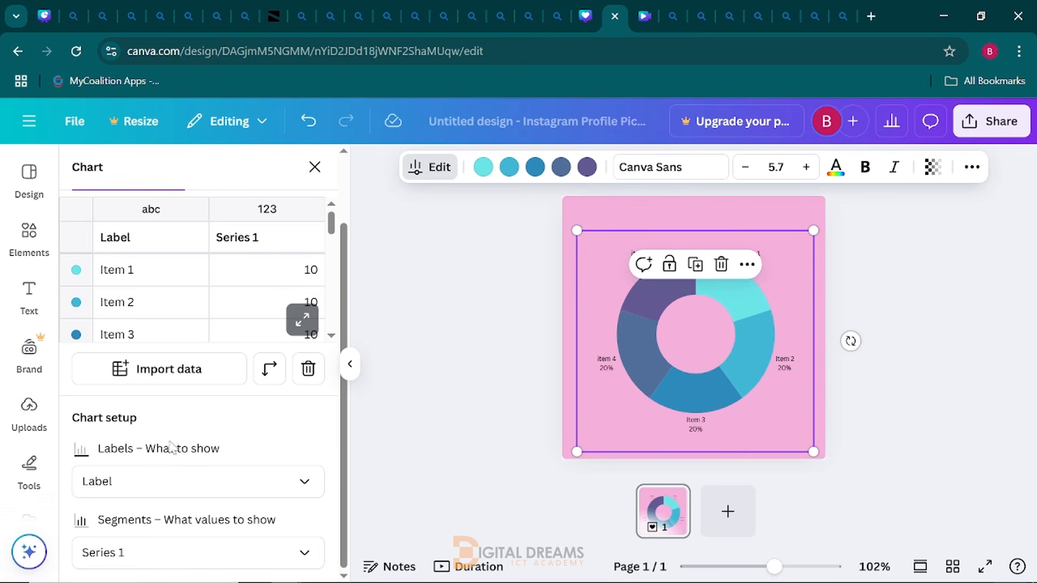
{"action": "left_click", "coordinate": [303, 321]}
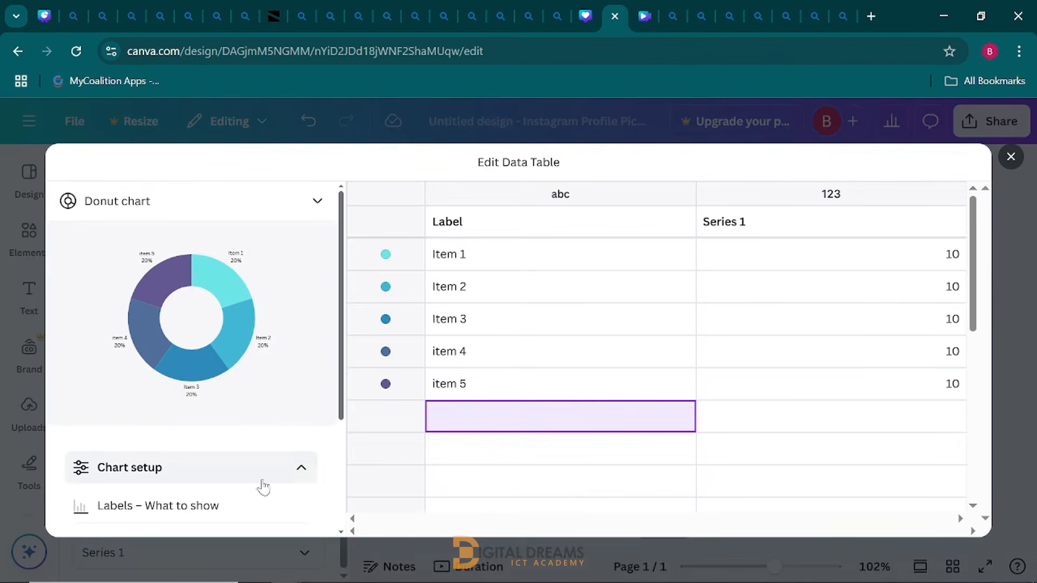
{"action": "left_click", "coordinate": [301, 470]}
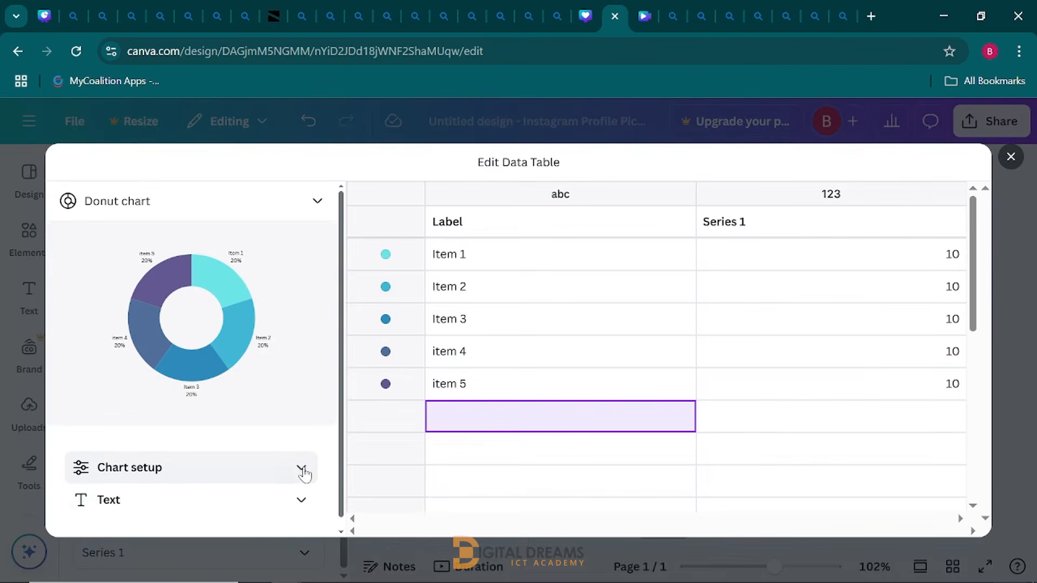
{"action": "scroll", "coordinate": [269, 500], "scroll_direction": "down", "scroll_amount": 1}
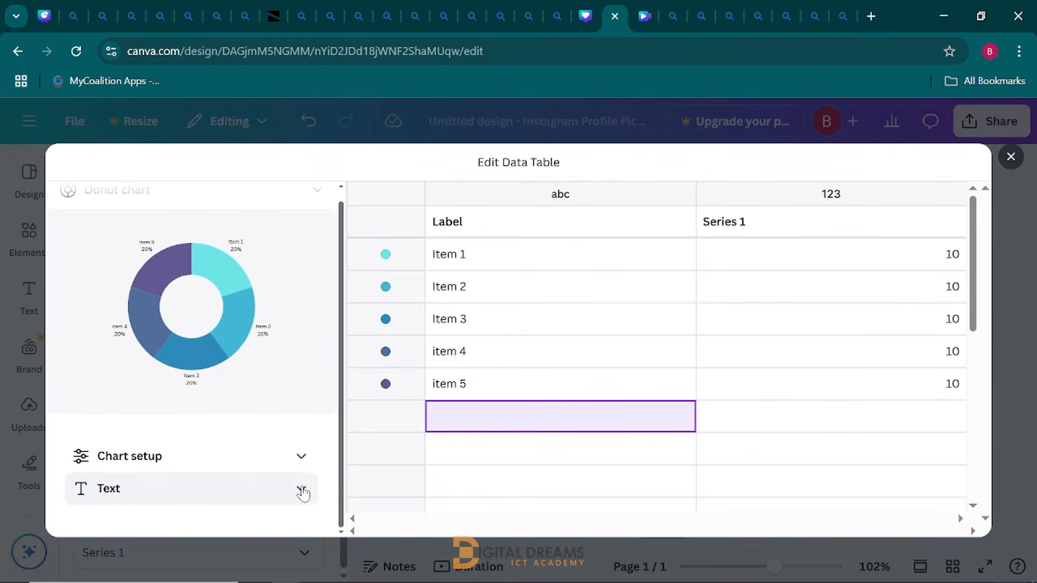
{"action": "left_click", "coordinate": [302, 493]}
{"action": "scroll", "coordinate": [232, 500], "scroll_direction": "down", "scroll_amount": 3}
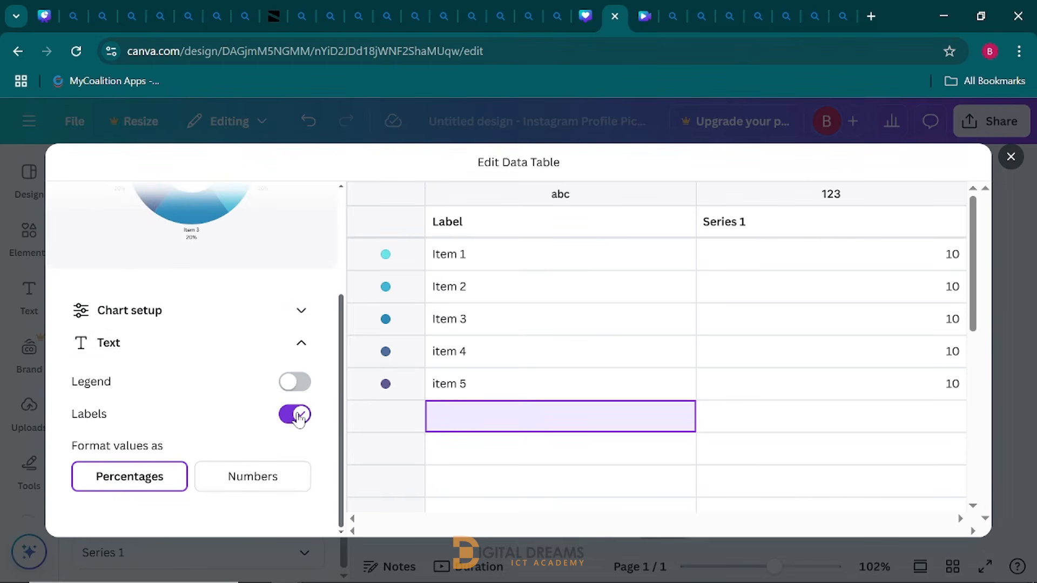
{"action": "left_click", "coordinate": [299, 417]}
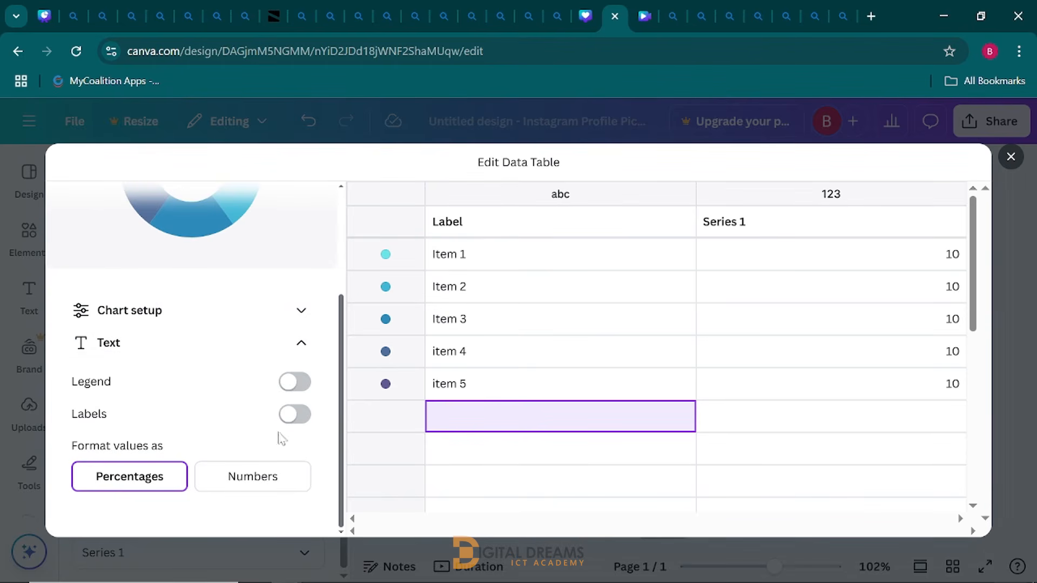
{"action": "left_click", "coordinate": [1010, 157]}
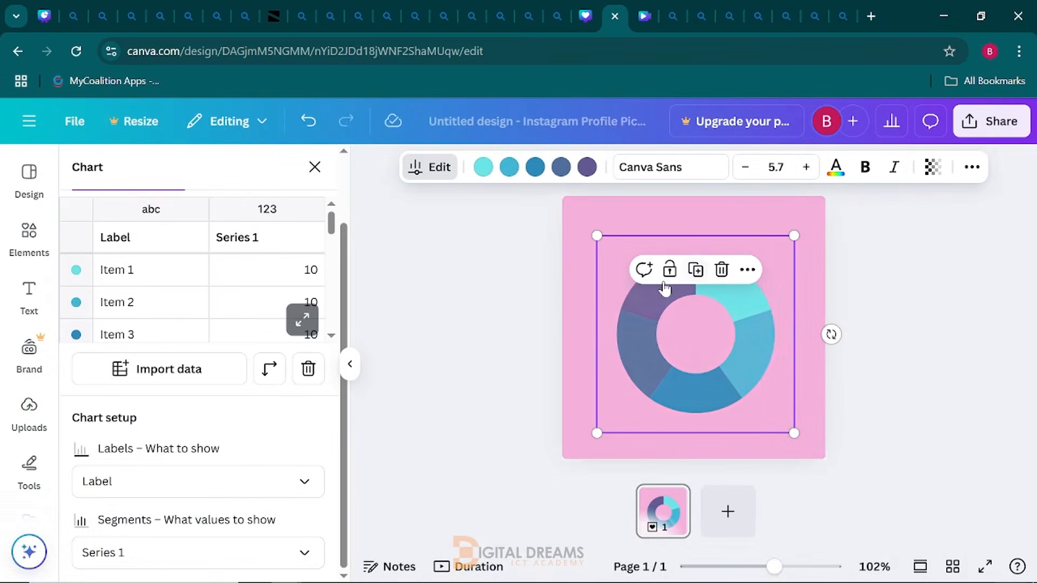
Collapse the chart editing panel and move the donut chart slightly up and left to center it on the page
{"action": "mouse_move", "coordinate": [649, 385]}
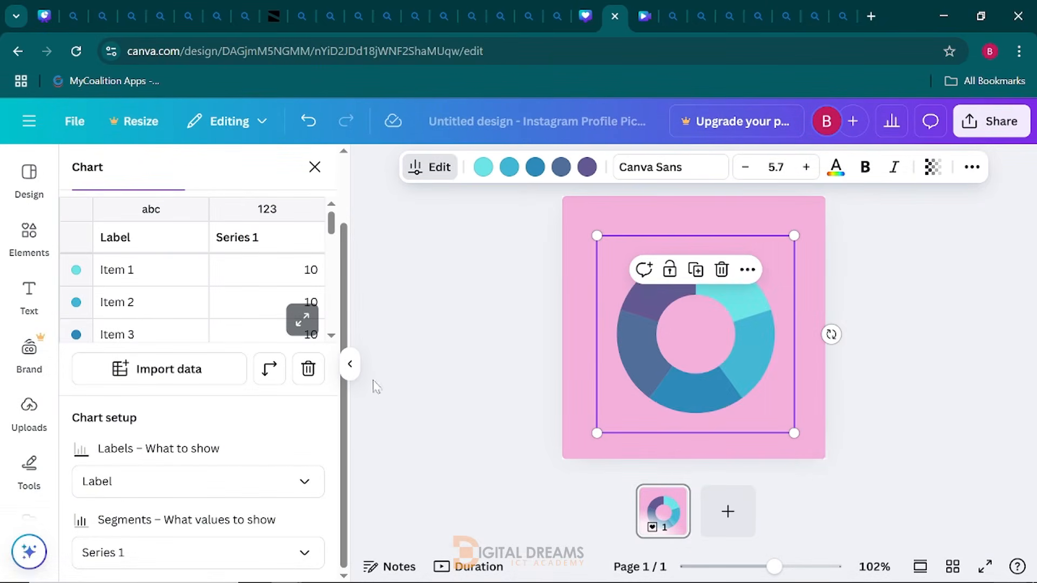
{"action": "left_click", "coordinate": [351, 364]}
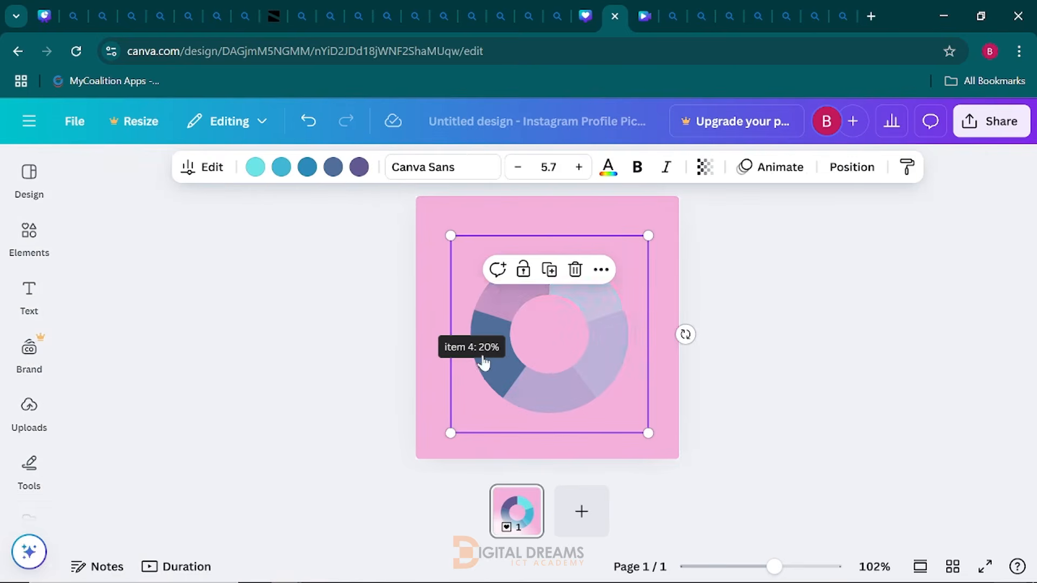
{"action": "mouse_move", "coordinate": [486, 363]}
{"action": "left_mouse_down"}
{"action": "mouse_move", "coordinate": [495, 359]}
{"action": "mouse_move", "coordinate": [484, 346]}
{"action": "mouse_move", "coordinate": [478, 357]}
{"action": "left_mouse_up"}
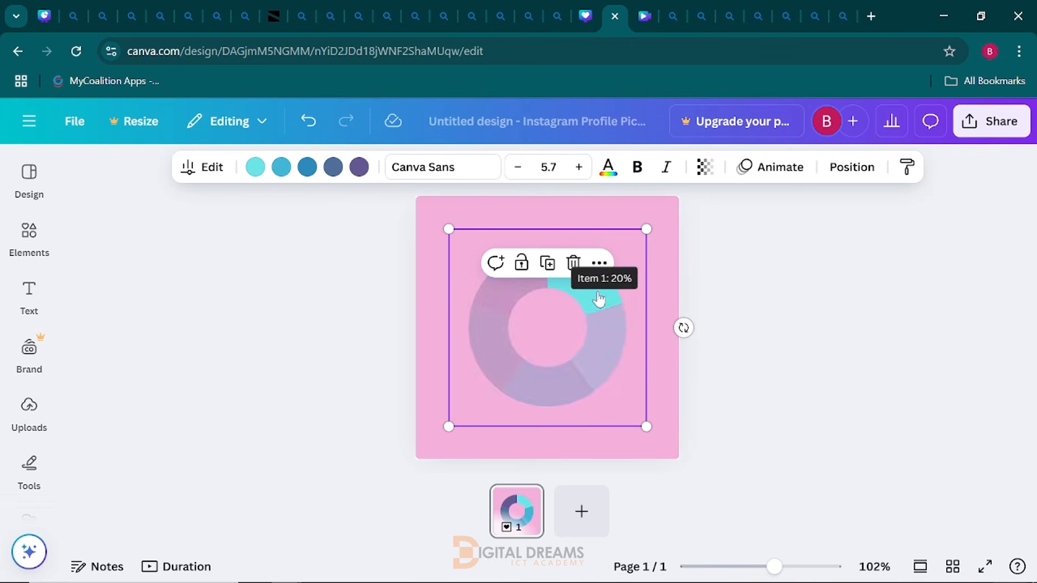
Recolor the chart's Item 1 segment with the custom light pink #FD9FF6
{"action": "left_click", "coordinate": [255, 169]}
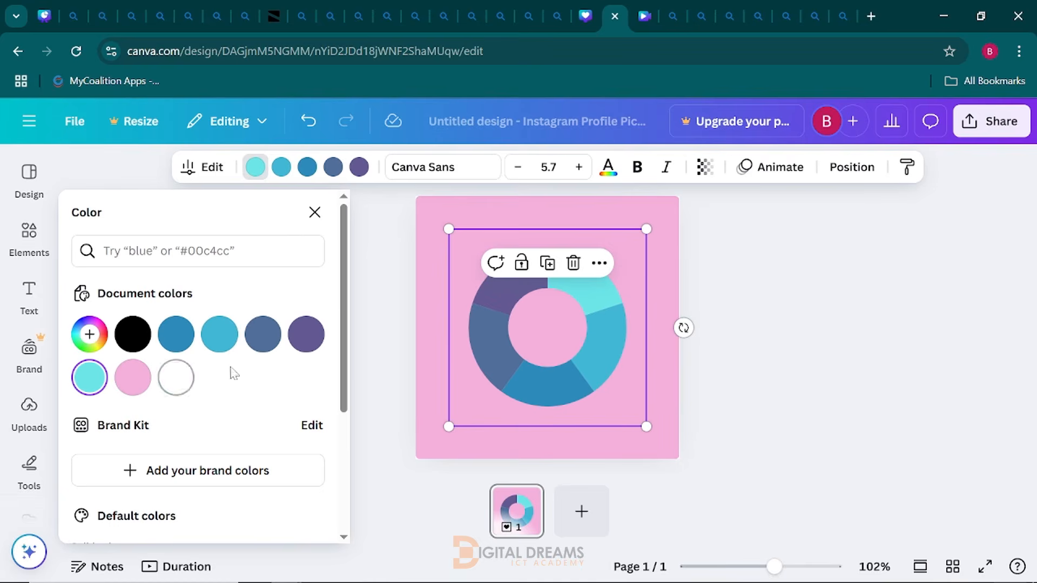
{"action": "left_click", "coordinate": [89, 334]}
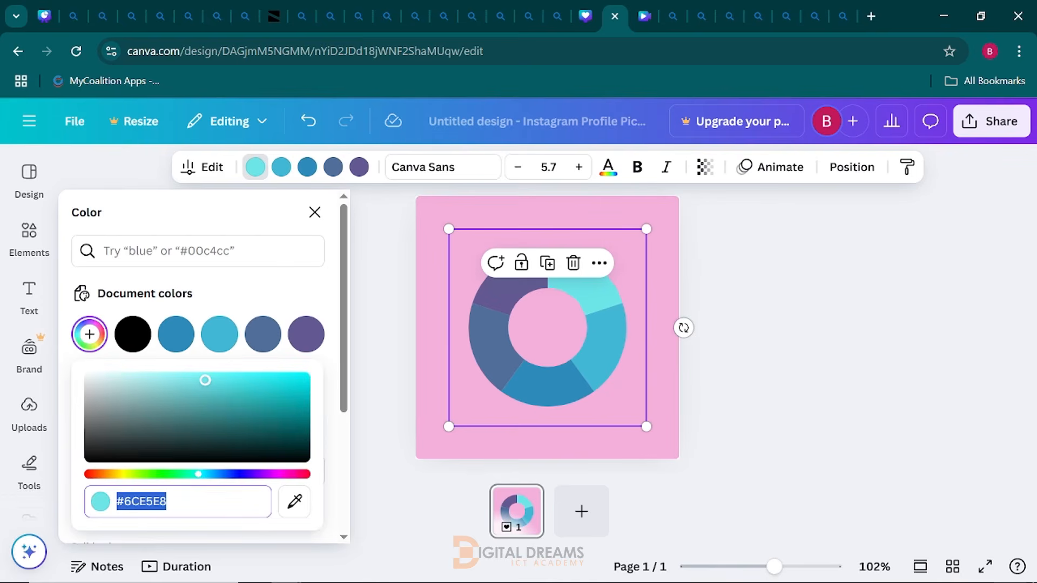
{"action": "left_click_drag", "start_coordinate": [195, 478], "coordinate": [259, 487]}
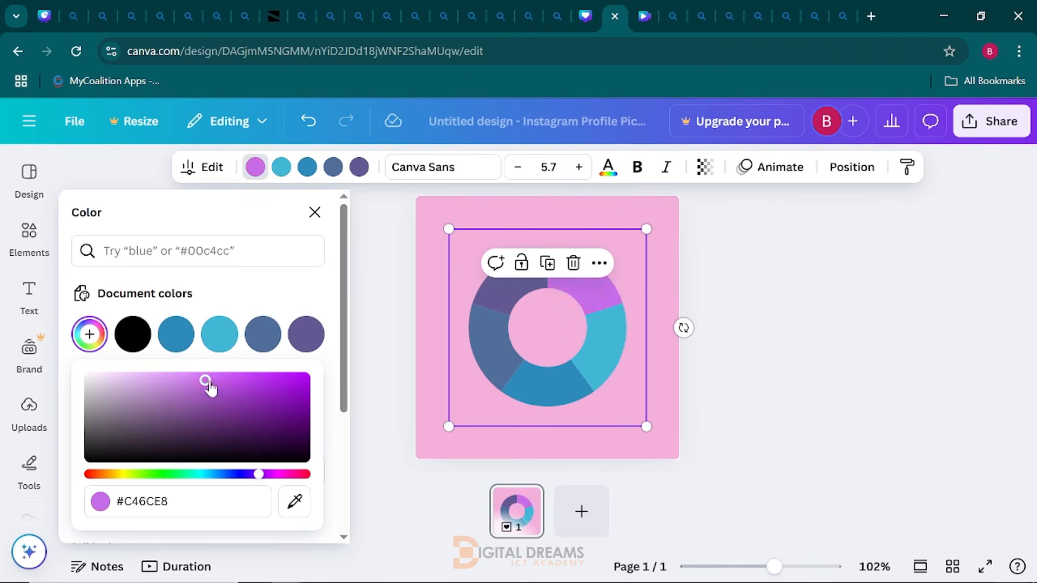
{"action": "left_click_drag", "start_coordinate": [209, 382], "coordinate": [176, 391]}
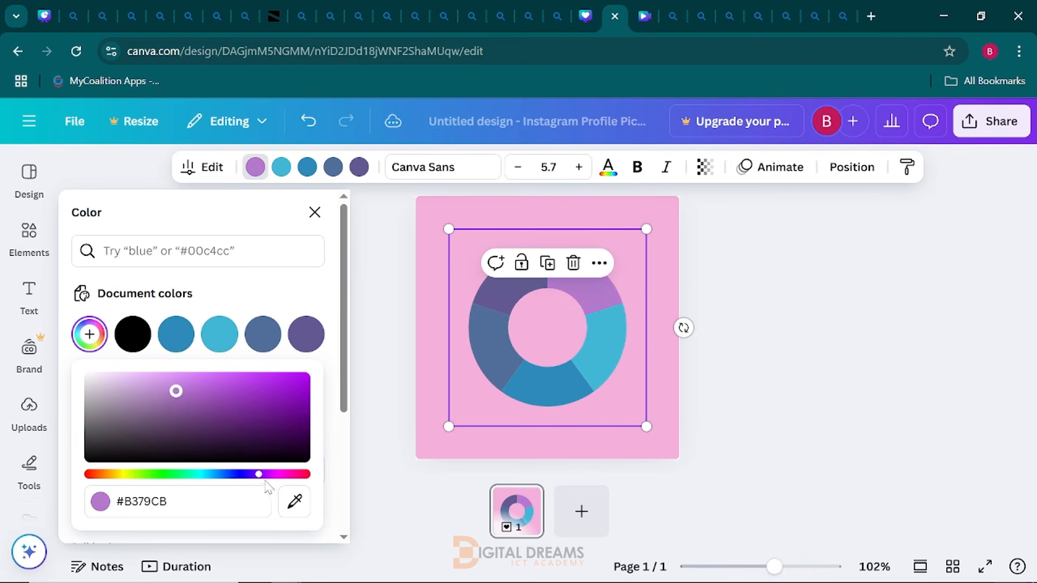
{"action": "left_click_drag", "start_coordinate": [259, 475], "coordinate": [272, 474]}
{"action": "left_click_drag", "start_coordinate": [176, 391], "coordinate": [169, 377]}
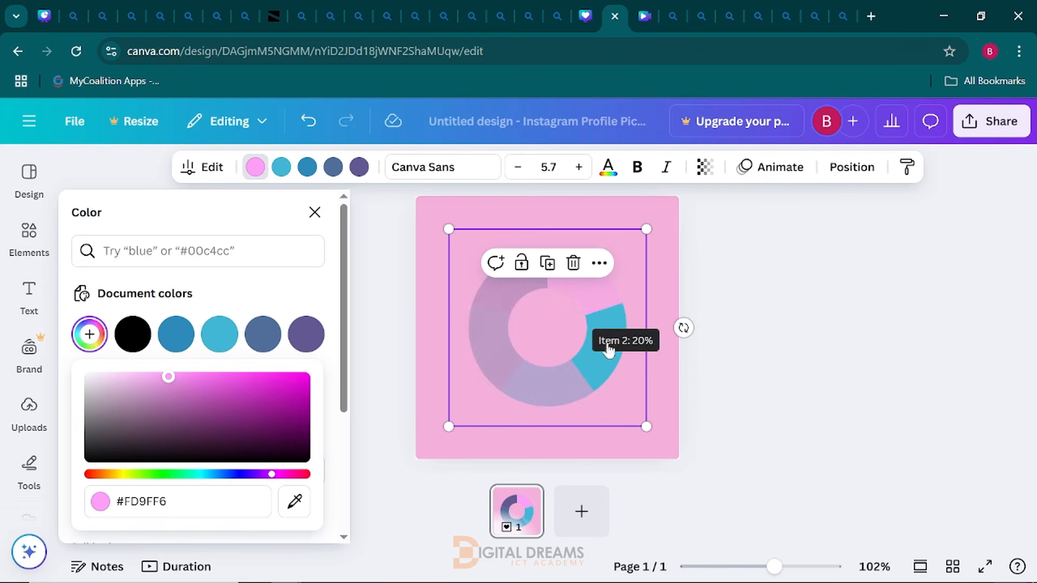
Recolor the chart's Item 2 segment with the custom orchid pink #E165D5
{"action": "left_click", "coordinate": [282, 167]}
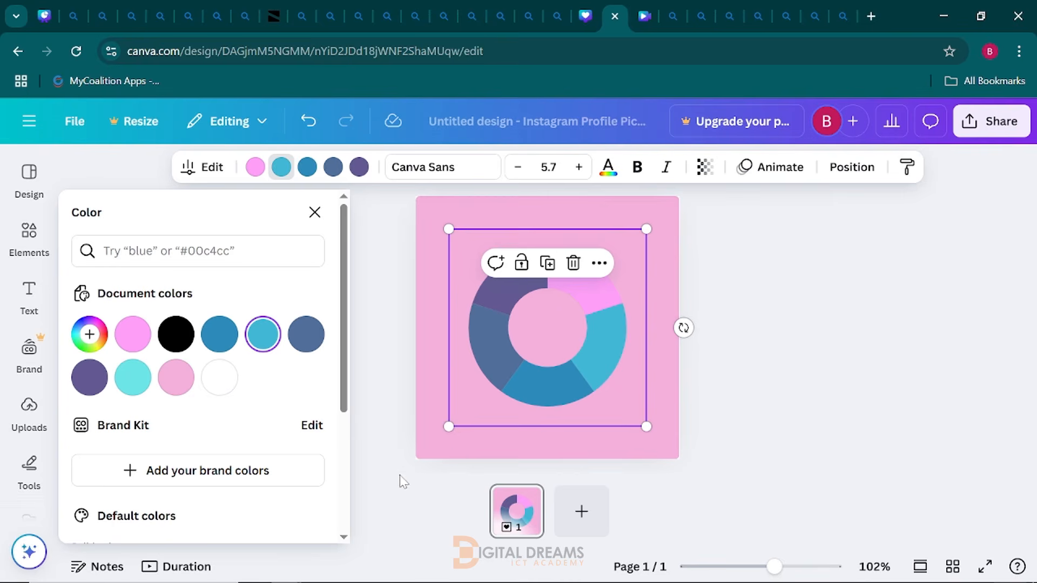
{"action": "left_click", "coordinate": [90, 335]}
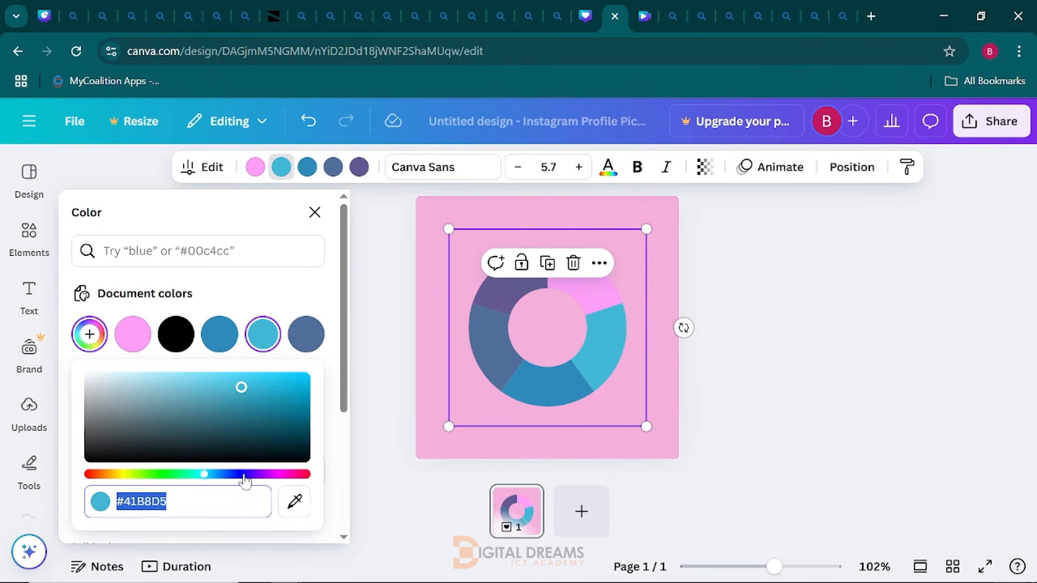
{"action": "left_click_drag", "start_coordinate": [204, 475], "coordinate": [274, 480]}
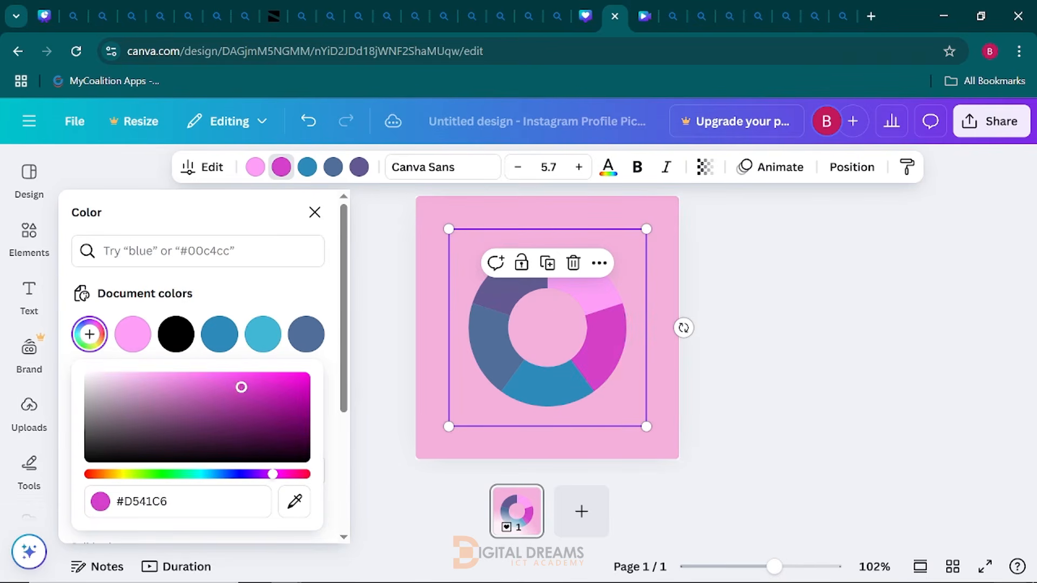
{"action": "left_click_drag", "start_coordinate": [241, 387], "coordinate": [209, 382]}
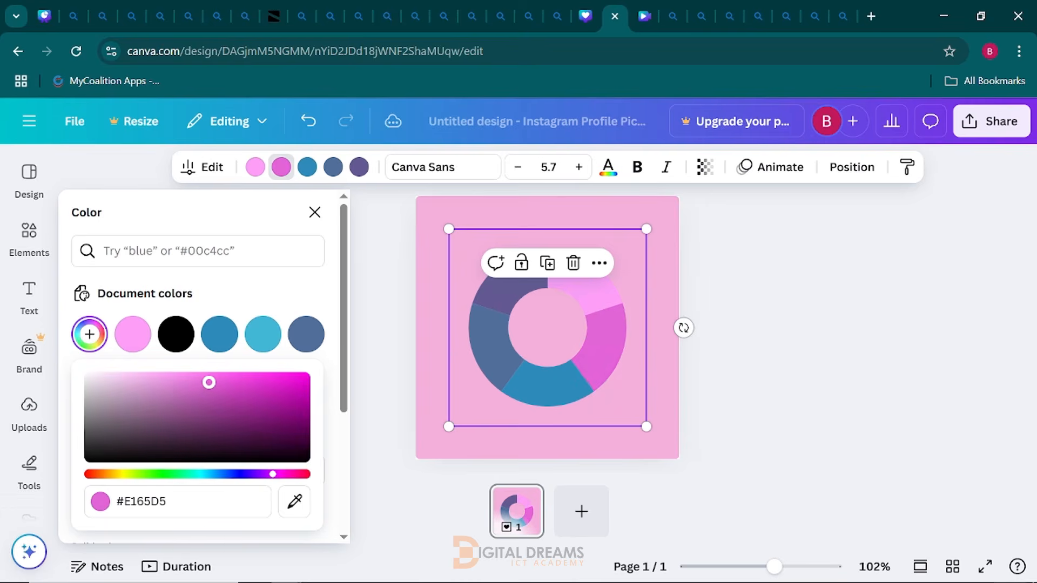
Recolor the chart's Item 3 segment with the custom bright purple #C94BEF
{"action": "mouse_move", "coordinate": [527, 406]}
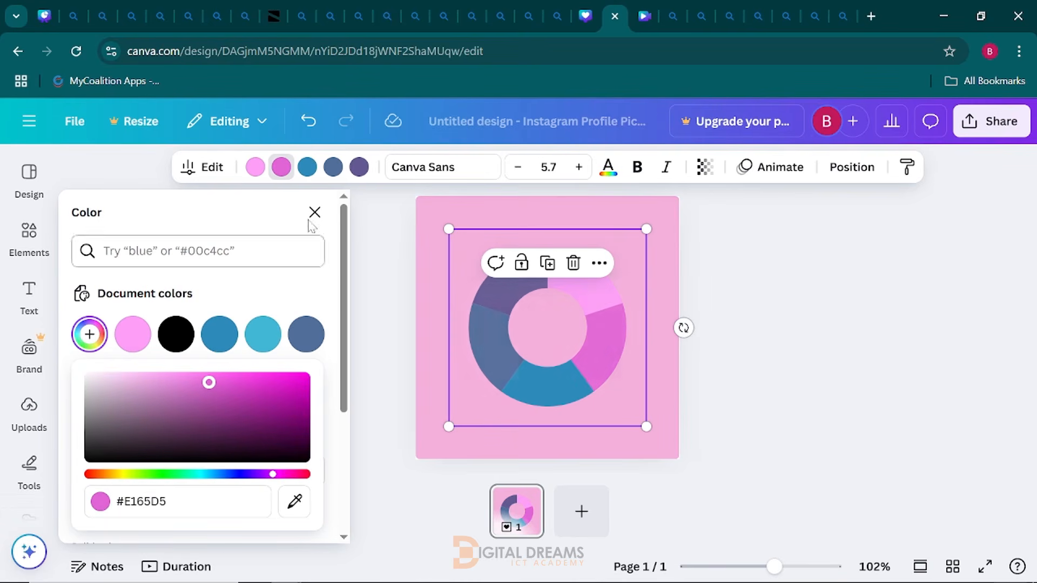
{"action": "left_click", "coordinate": [305, 168]}
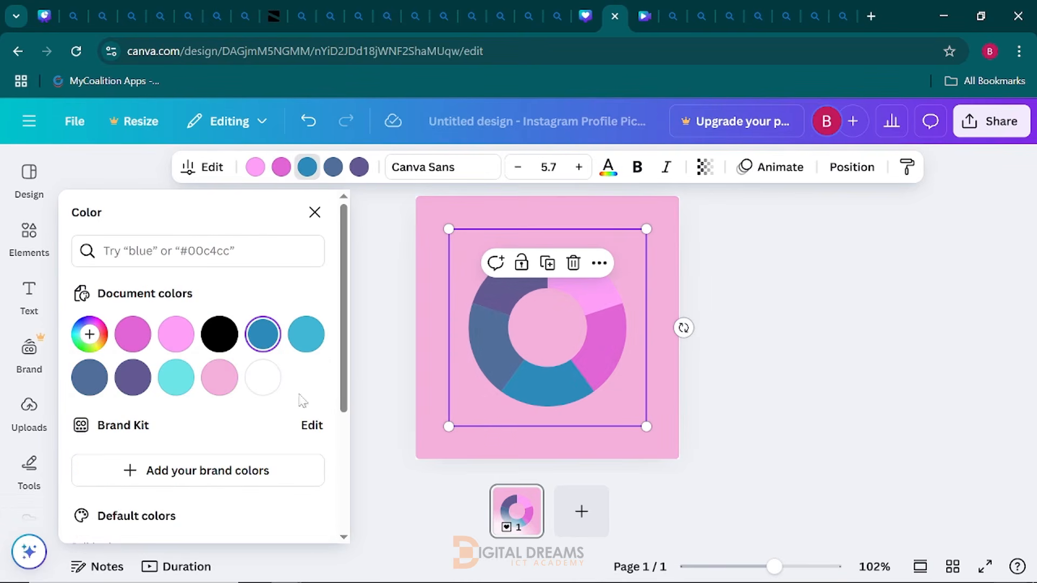
{"action": "left_click", "coordinate": [90, 334]}
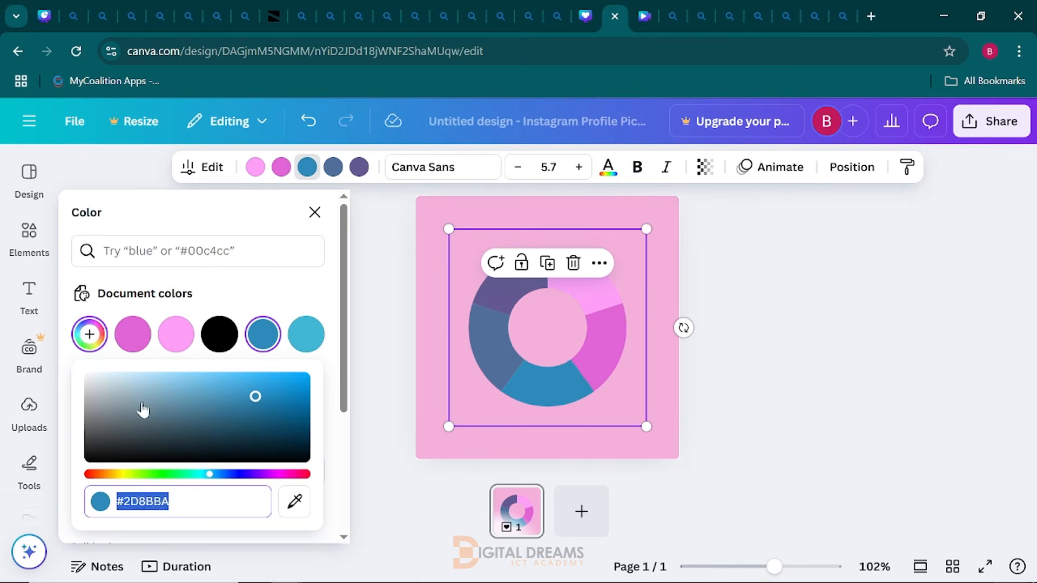
{"action": "left_click_drag", "start_coordinate": [209, 474], "coordinate": [272, 477]}
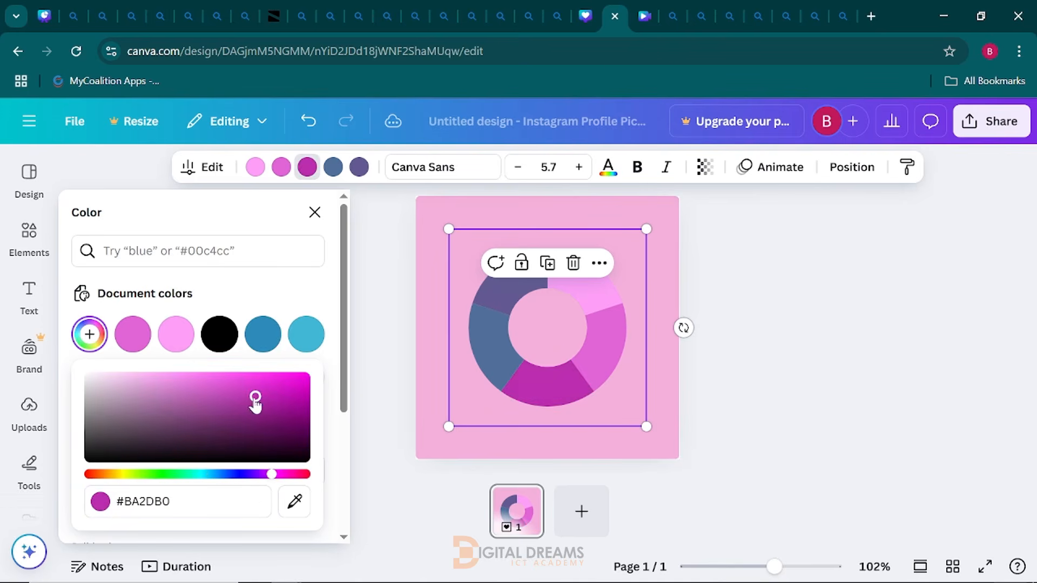
{"action": "left_click_drag", "start_coordinate": [256, 397], "coordinate": [266, 376]}
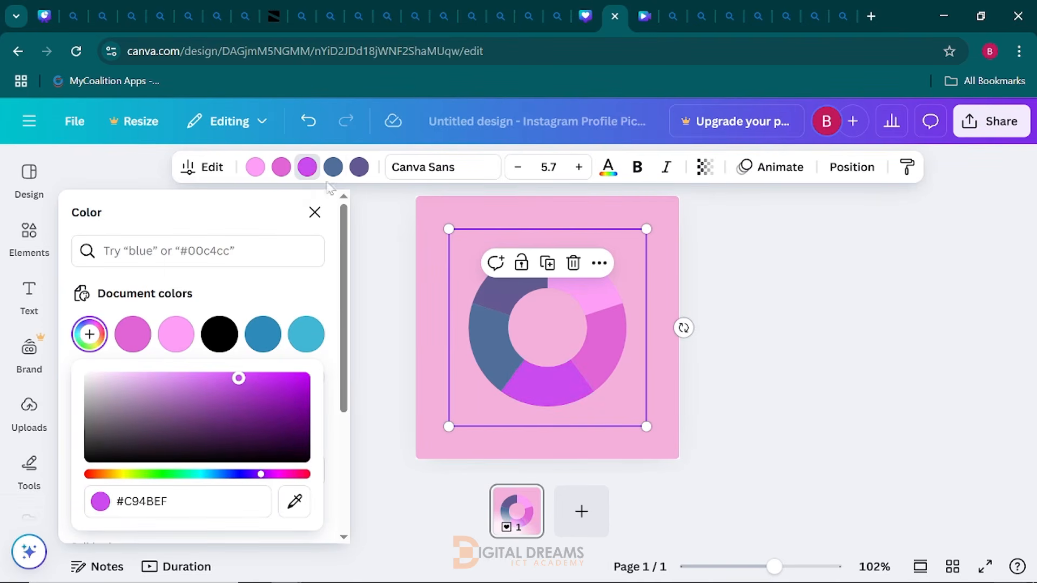
Recolor the chart's item 4 segment with the custom purple #8E3BAB
{"action": "left_click", "coordinate": [333, 167]}
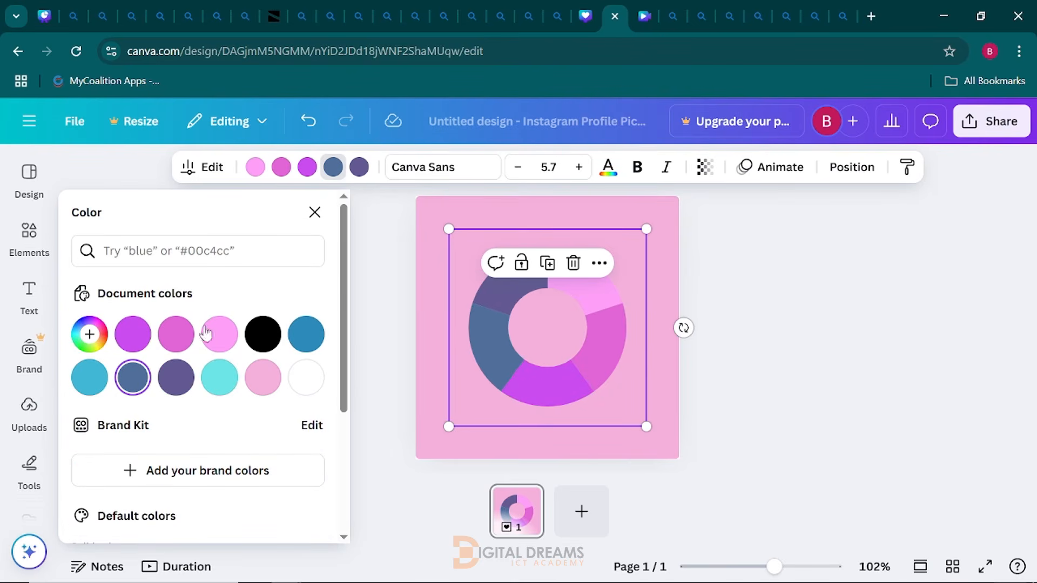
{"action": "left_click", "coordinate": [101, 340]}
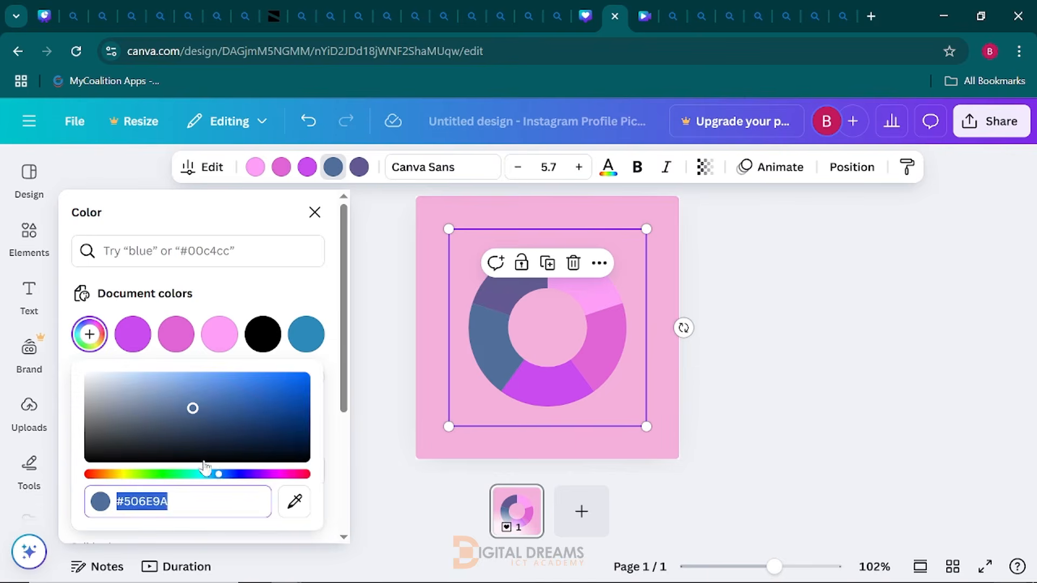
{"action": "left_click_drag", "start_coordinate": [219, 475], "coordinate": [260, 482]}
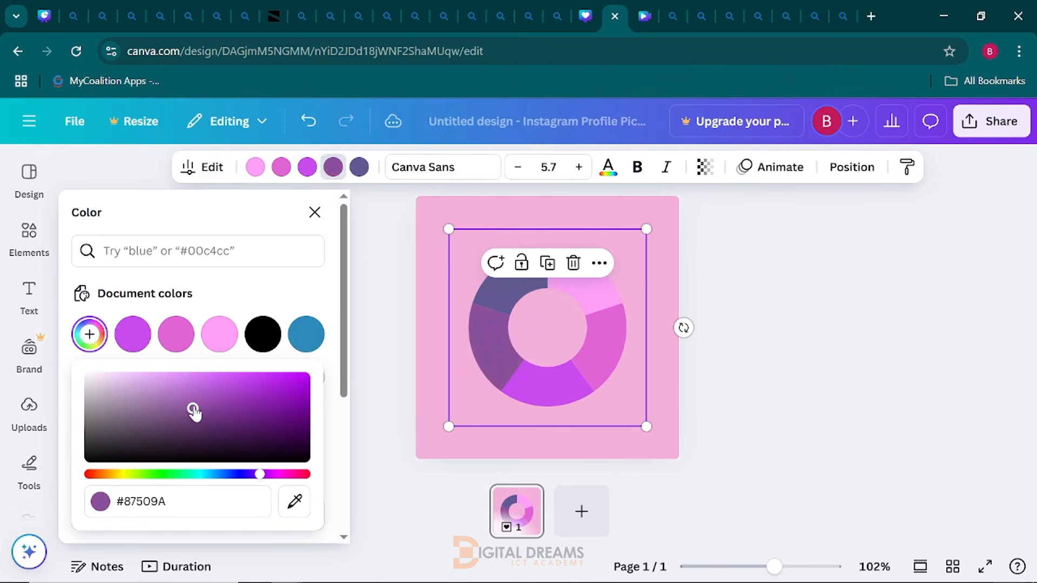
{"action": "left_click_drag", "start_coordinate": [193, 408], "coordinate": [232, 404]}
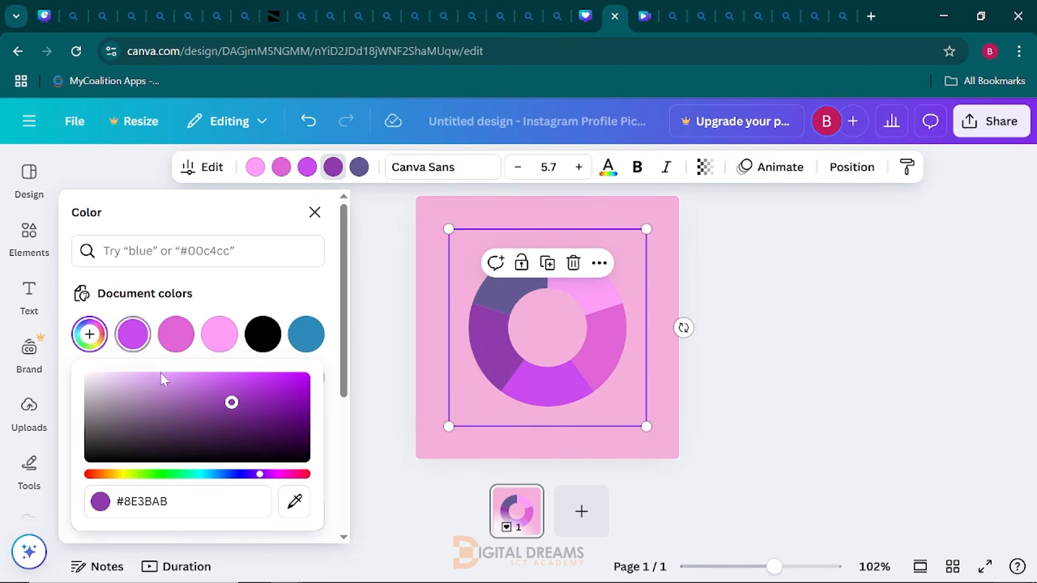
Recolor the chart's item 5 segment with the custom dark purple #721689
{"action": "left_click", "coordinate": [357, 173]}
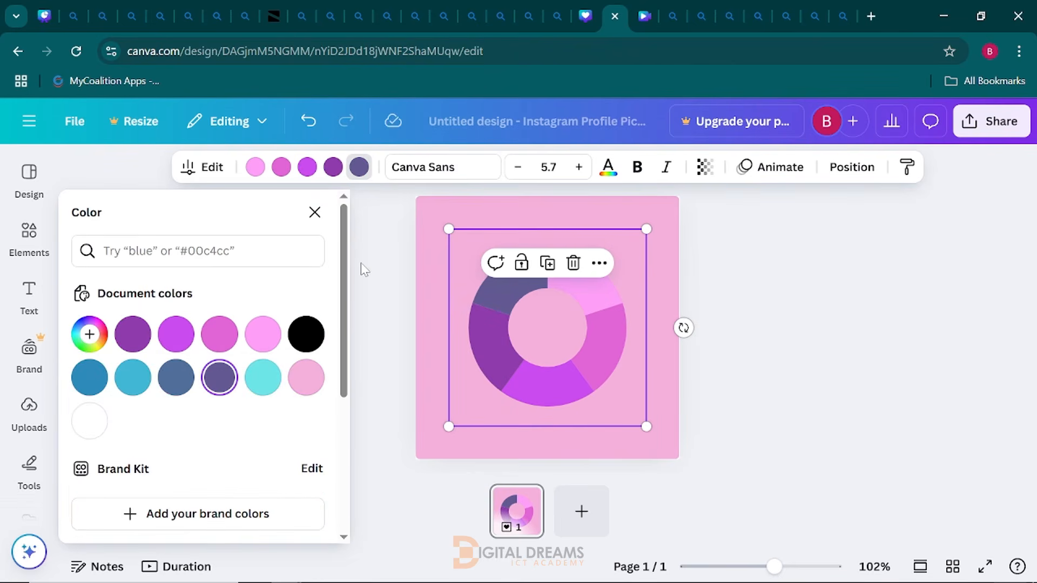
{"action": "left_click", "coordinate": [90, 334]}
{"action": "left_click_drag", "start_coordinate": [236, 481], "coordinate": [267, 480]}
{"action": "left_click_drag", "start_coordinate": [171, 415], "coordinate": [274, 414]}
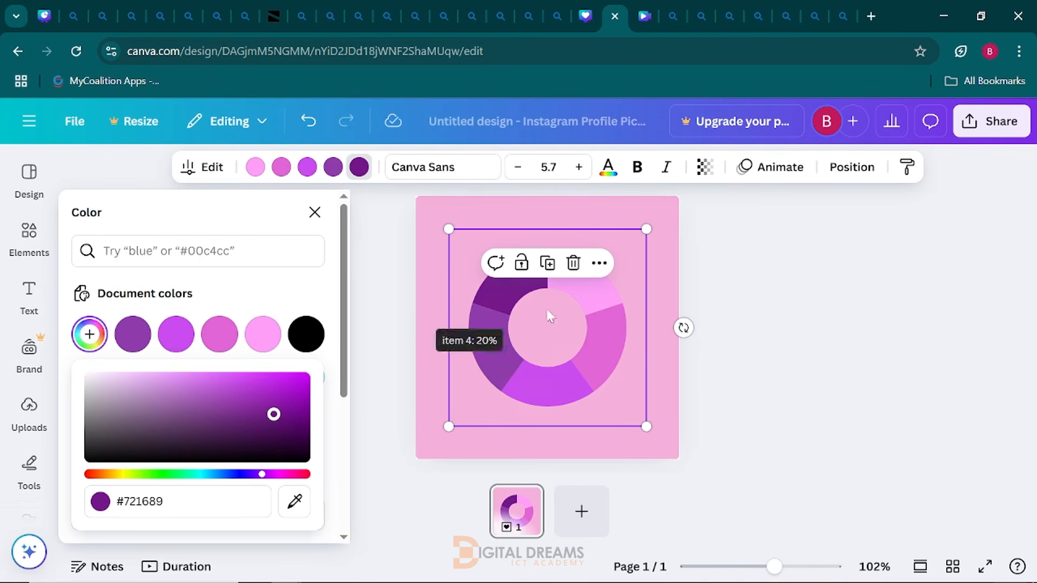
Change the Item 1 segment to the pink from the default solid colors and close the color choices
{"action": "left_click", "coordinate": [255, 167]}
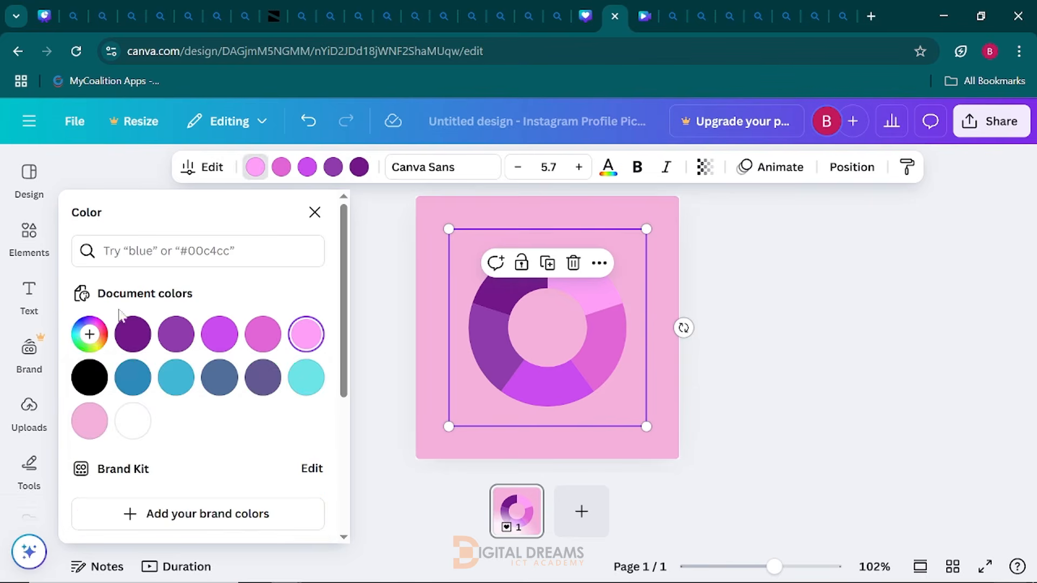
{"action": "left_click", "coordinate": [89, 334]}
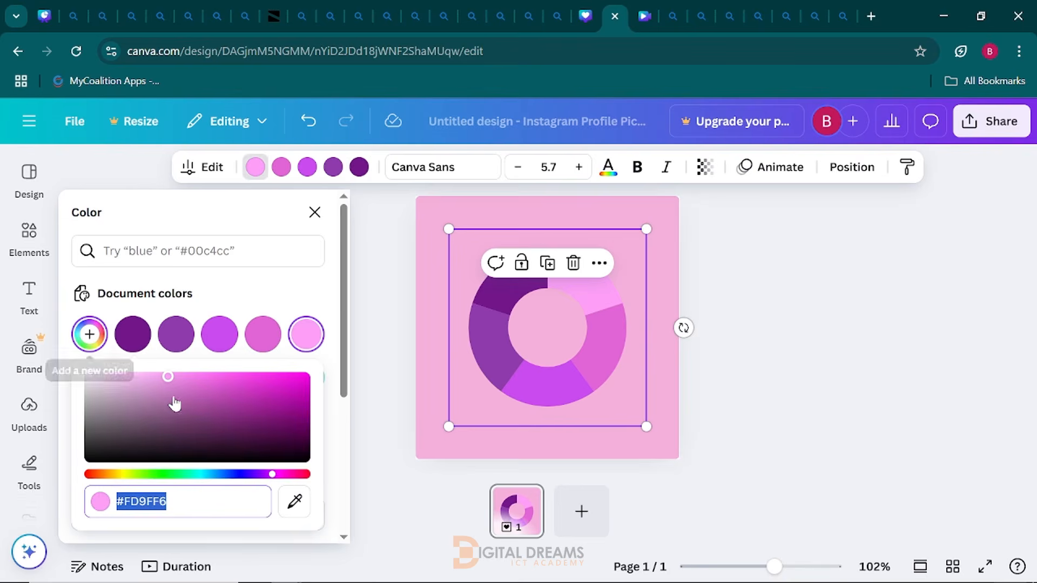
{"action": "left_click", "coordinate": [306, 305]}
{"action": "scroll", "coordinate": [292, 399], "scroll_direction": "down", "scroll_amount": 4}
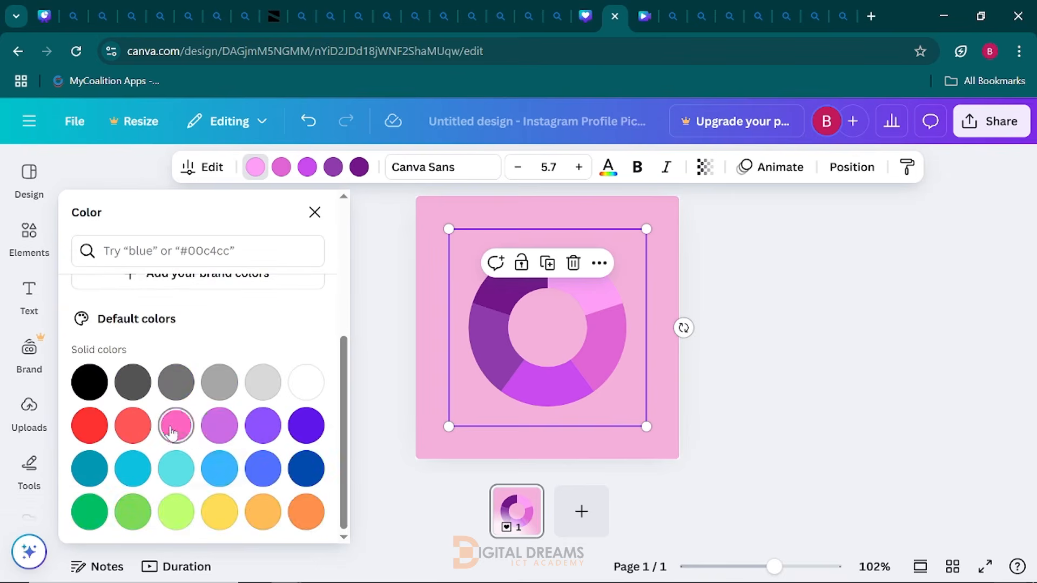
{"action": "left_click", "coordinate": [174, 426]}
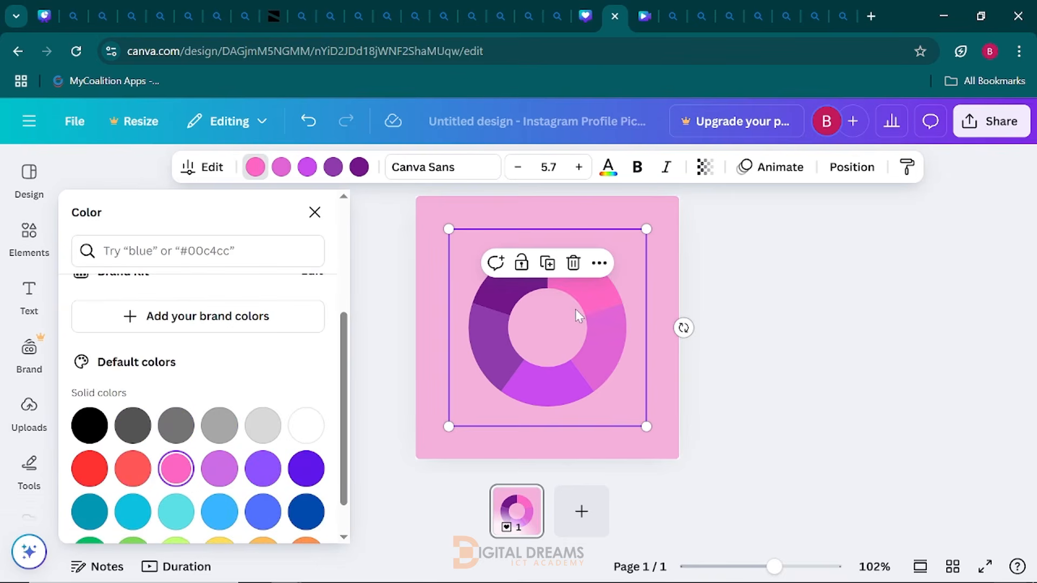
{"action": "key", "text": "Escape"}
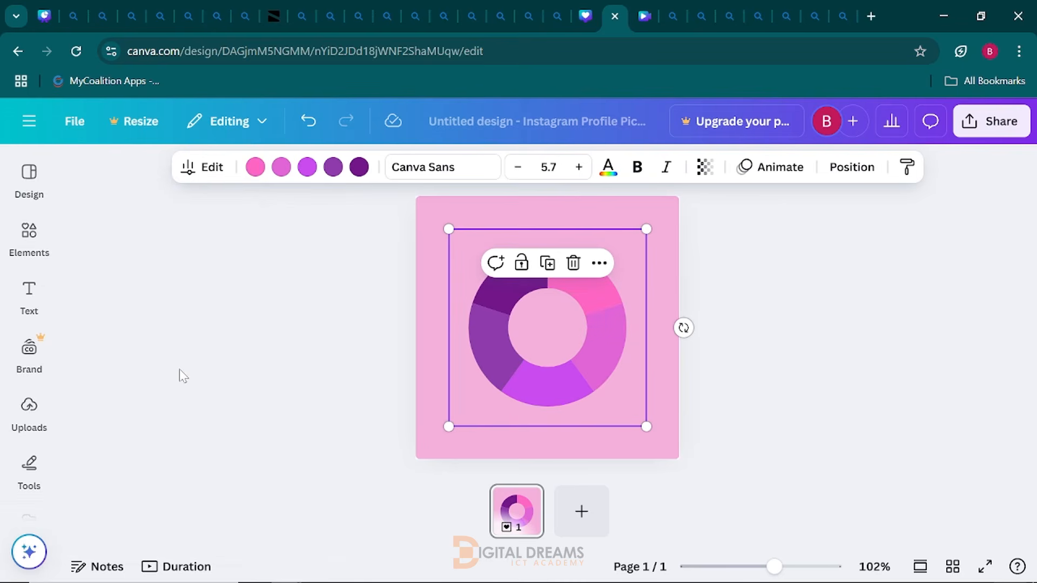
Clear the previous elements search and search the elements for "frame"
{"action": "left_click", "coordinate": [32, 346]}
{"action": "left_click", "coordinate": [29, 294]}
{"action": "left_click", "coordinate": [27, 246]}
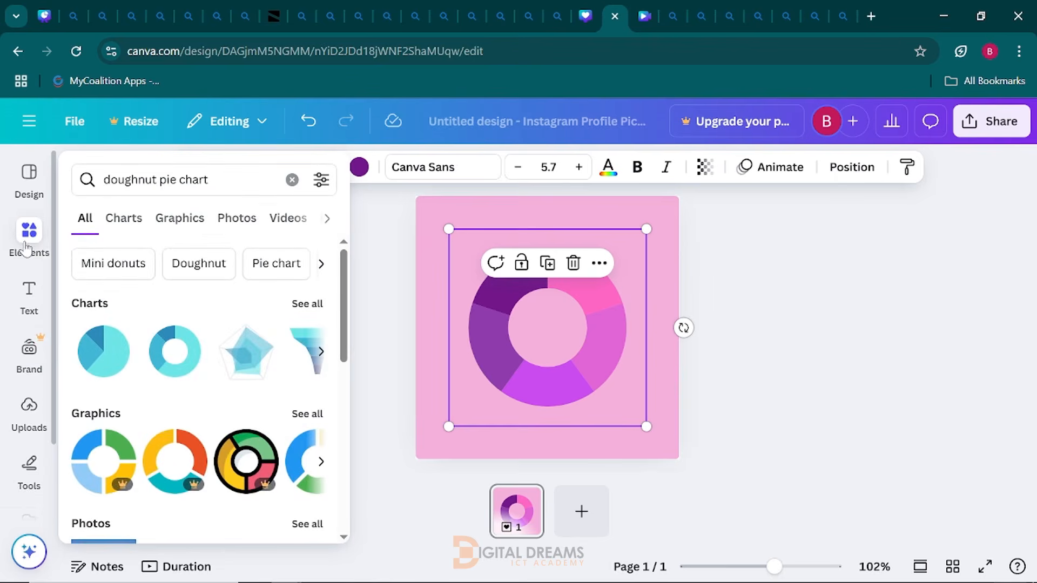
{"action": "left_click", "coordinate": [292, 174]}
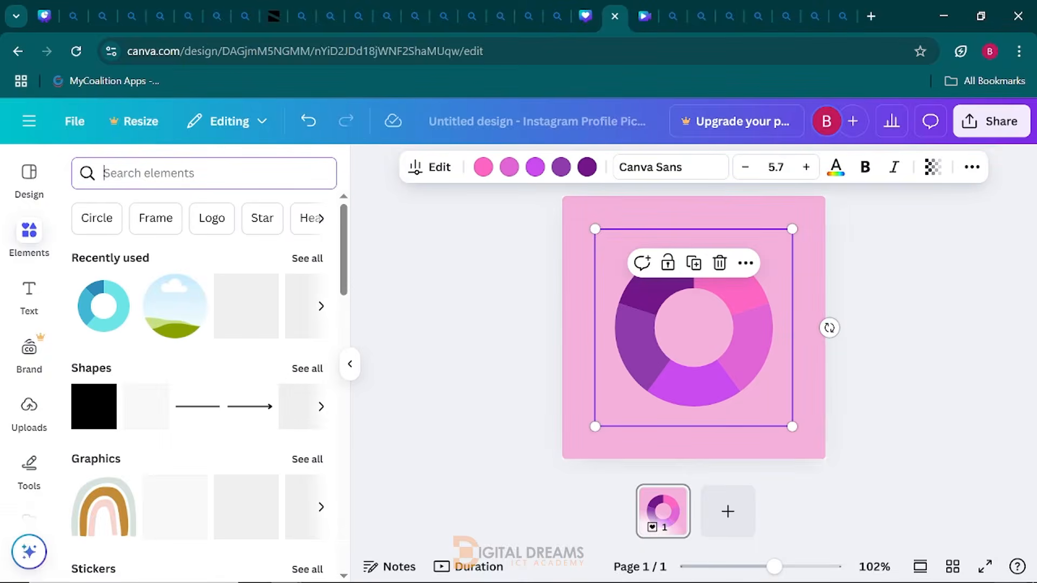
{"action": "type", "text": "fra"}
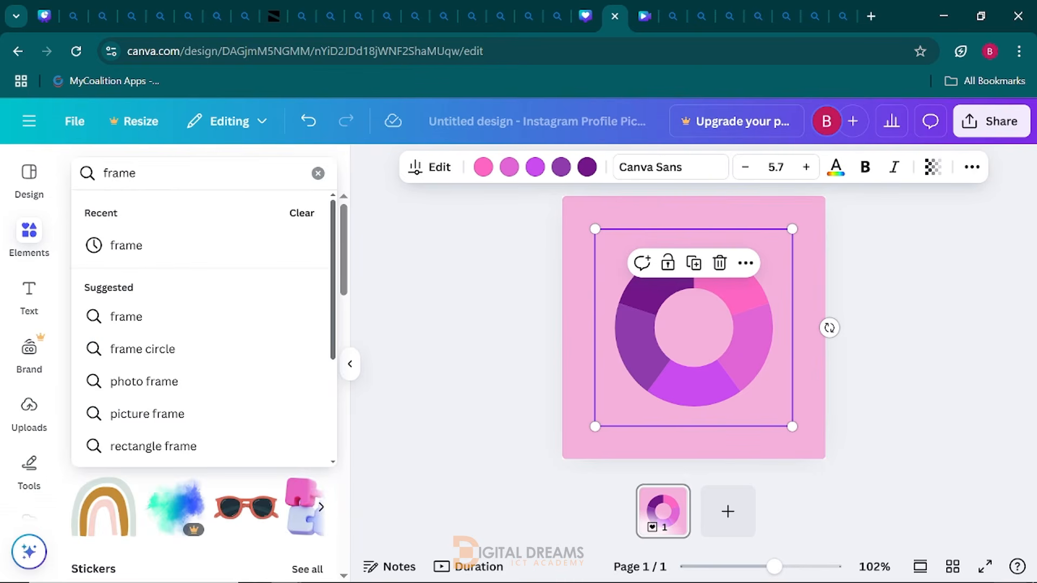
{"action": "type", "text": "me"}
{"action": "key", "text": "Return"}
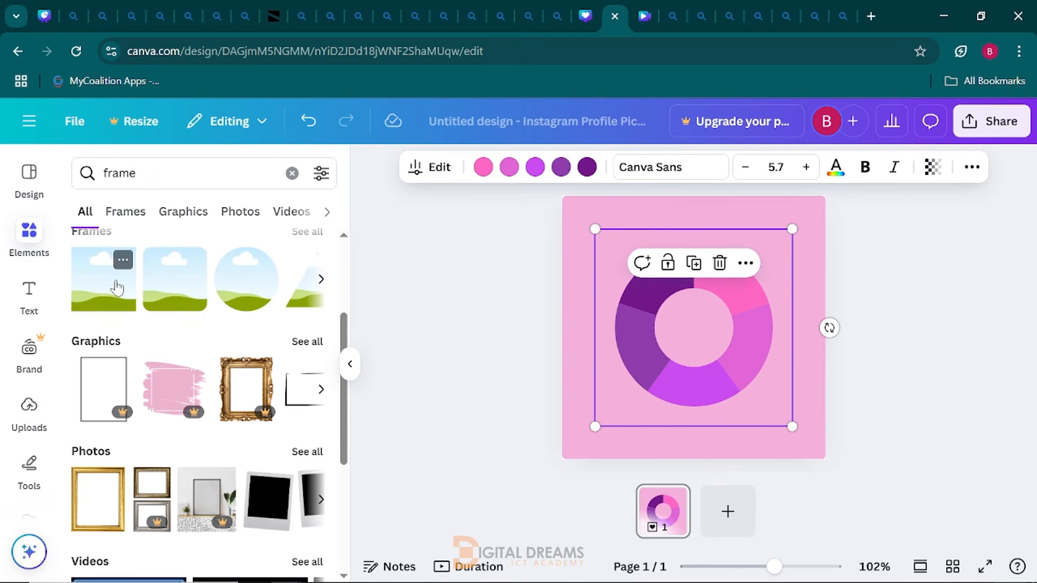
Browse the frame results, add the circular frame over the donut chart and collapse the elements list
{"action": "left_click", "coordinate": [321, 279]}
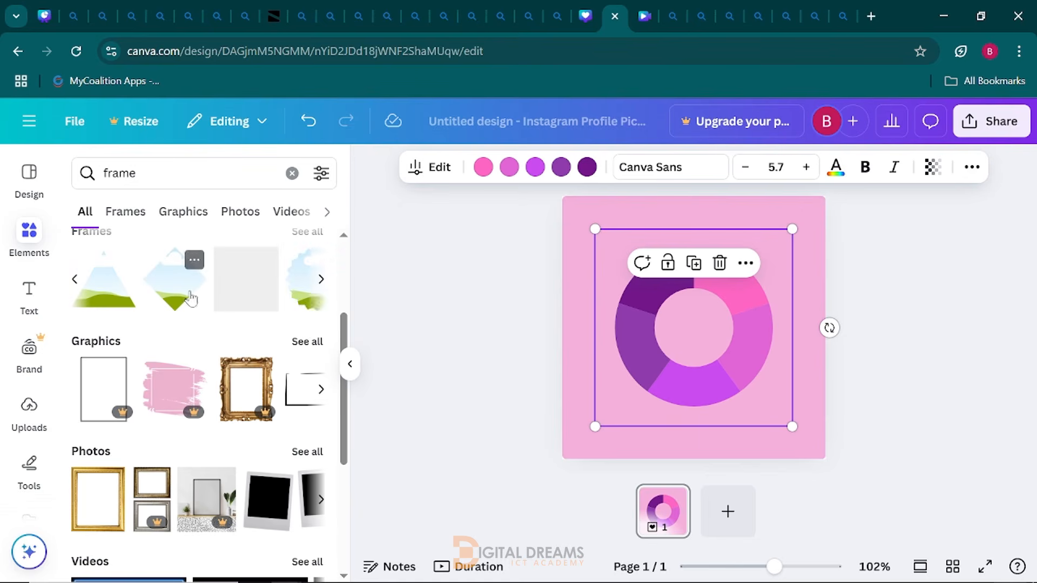
{"action": "left_click", "coordinate": [74, 280]}
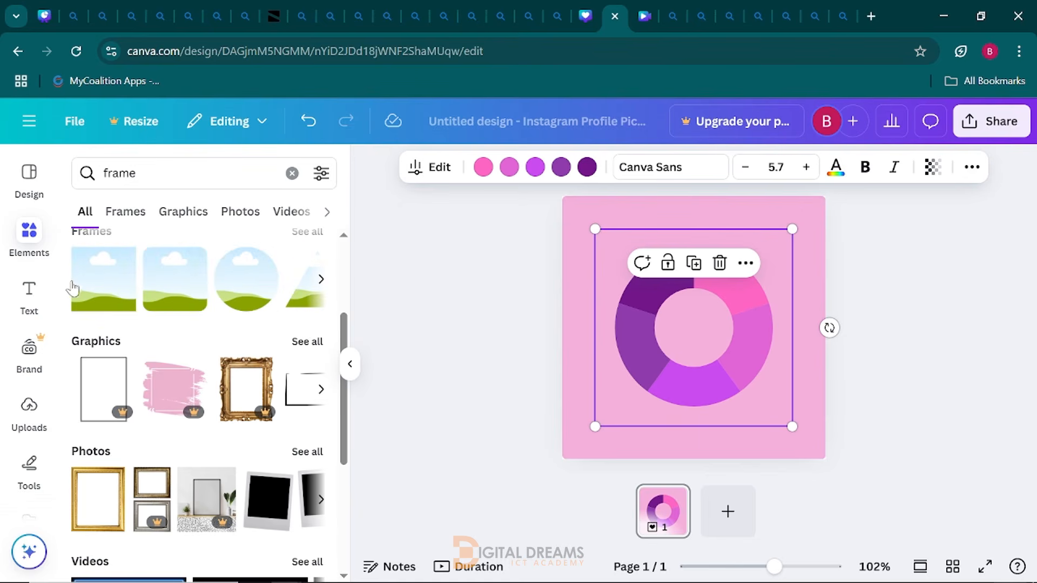
{"action": "left_click", "coordinate": [246, 279]}
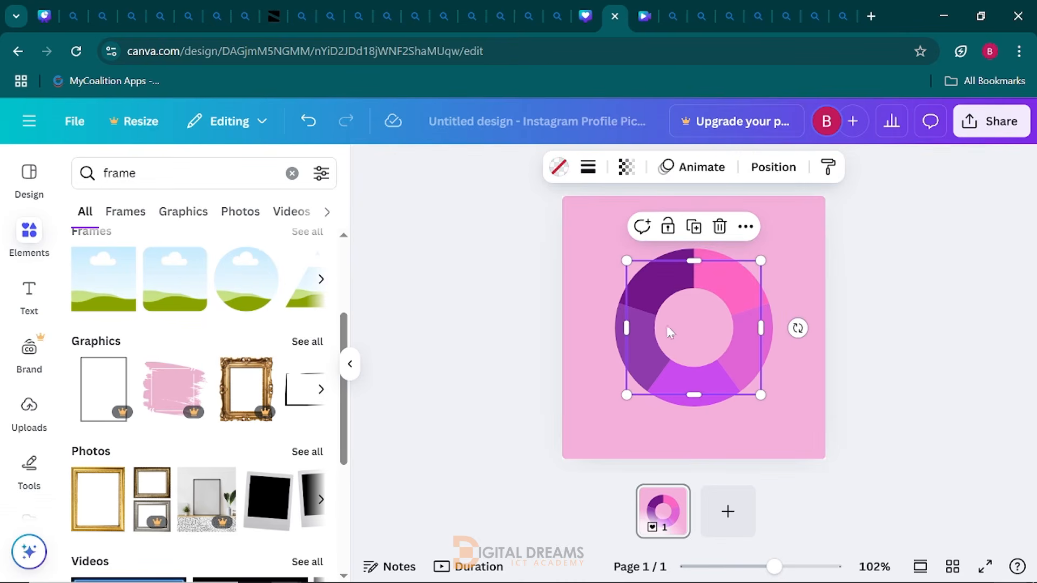
{"action": "left_click", "coordinate": [350, 363]}
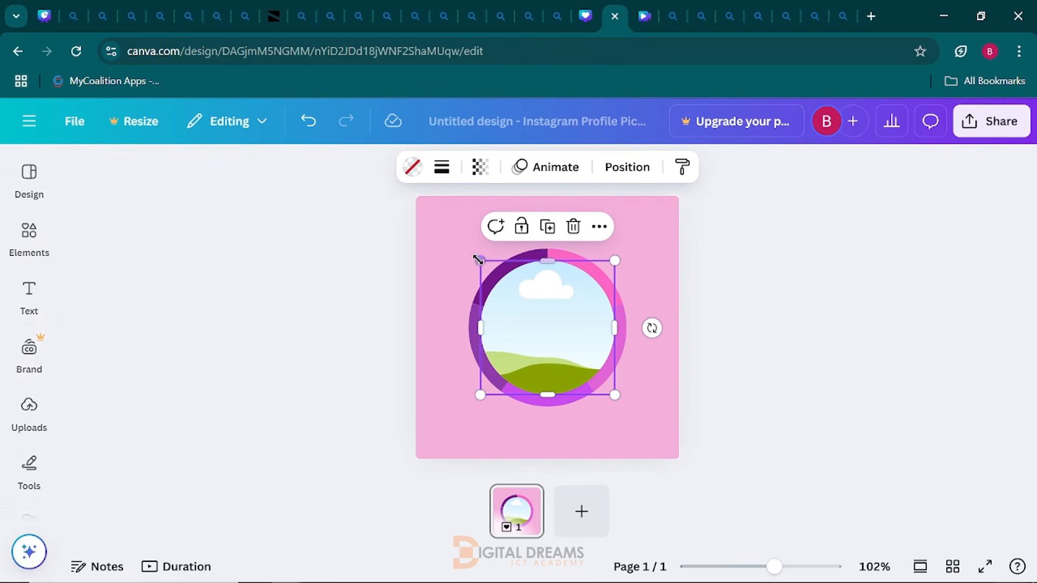
Shrink the circular frame around the donut chart's center so that it covers the hole and leaves the colored ring around it, and deselect it
{"action": "left_click_drag", "start_coordinate": [478, 262], "coordinate": [491, 271]}
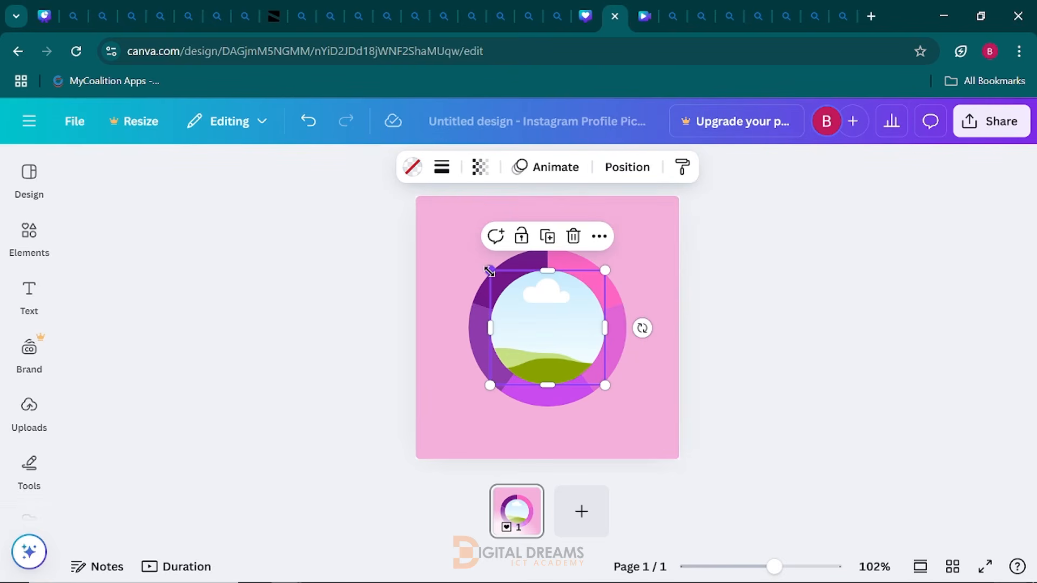
{"action": "mouse_move", "coordinate": [490, 270]}
{"action": "left_mouse_down"}
{"action": "mouse_move", "coordinate": [514, 294]}
{"action": "mouse_move", "coordinate": [474, 258]}
{"action": "mouse_move", "coordinate": [531, 311]}
{"action": "mouse_move", "coordinate": [483, 288]}
{"action": "left_mouse_up"}
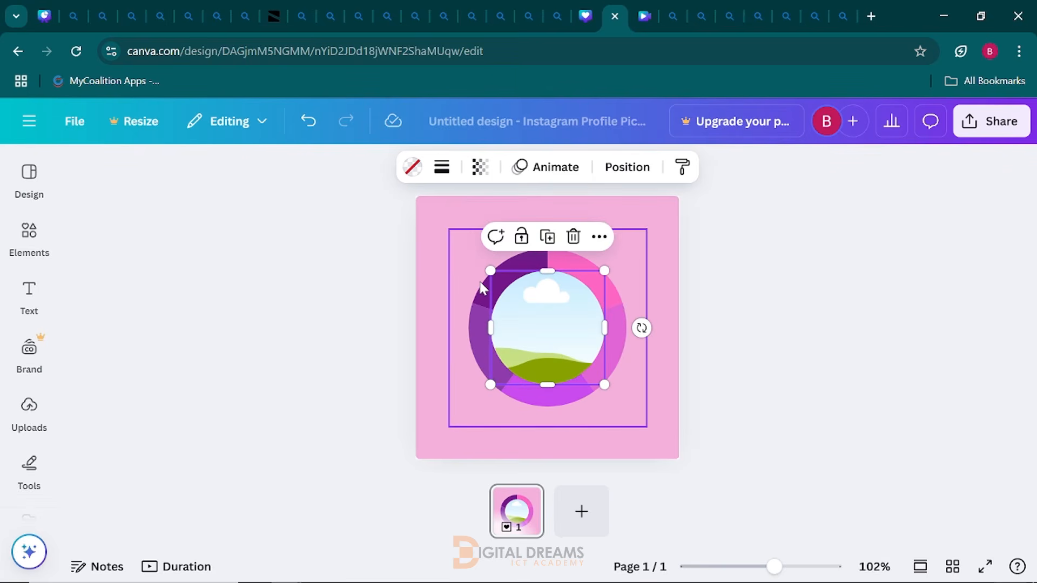
{"action": "left_click", "coordinate": [430, 326]}
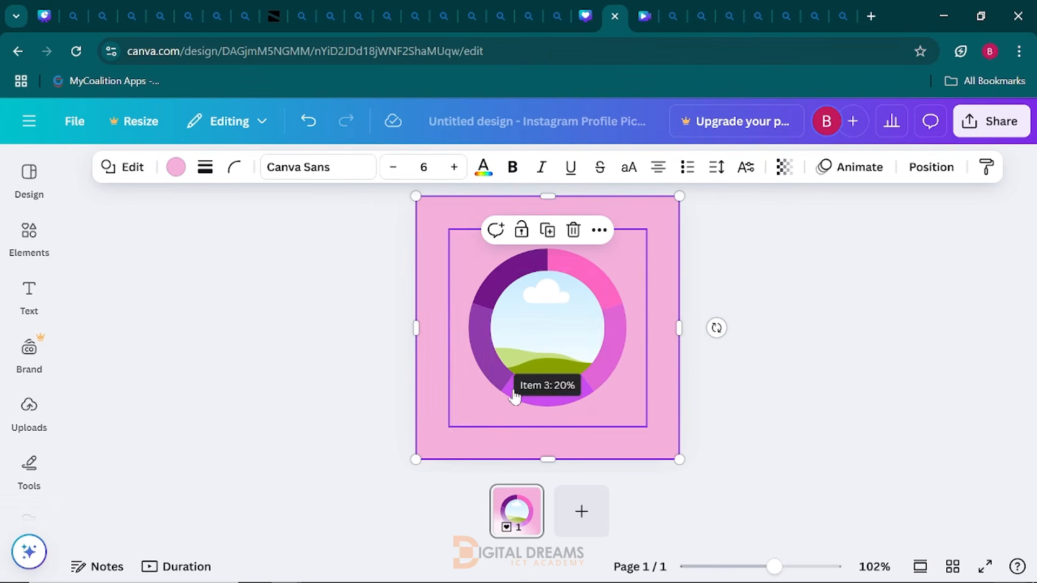
Upload the photo of the child in a yellow hoodie from the computer and dismiss the faster media uploads notice
{"action": "left_click", "coordinate": [12, 424]}
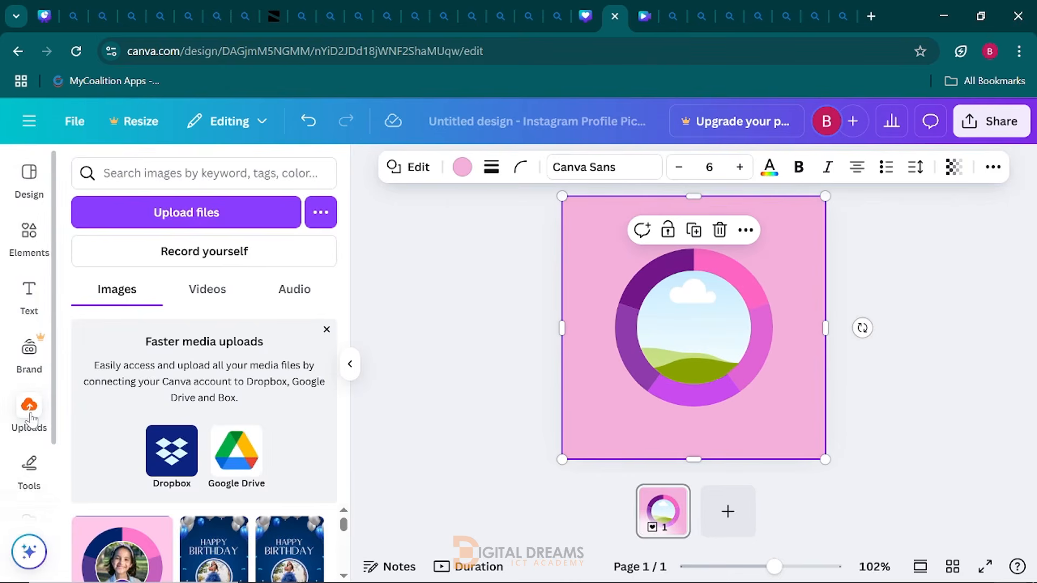
{"action": "scroll", "coordinate": [30, 411], "scroll_direction": "down", "scroll_amount": 2}
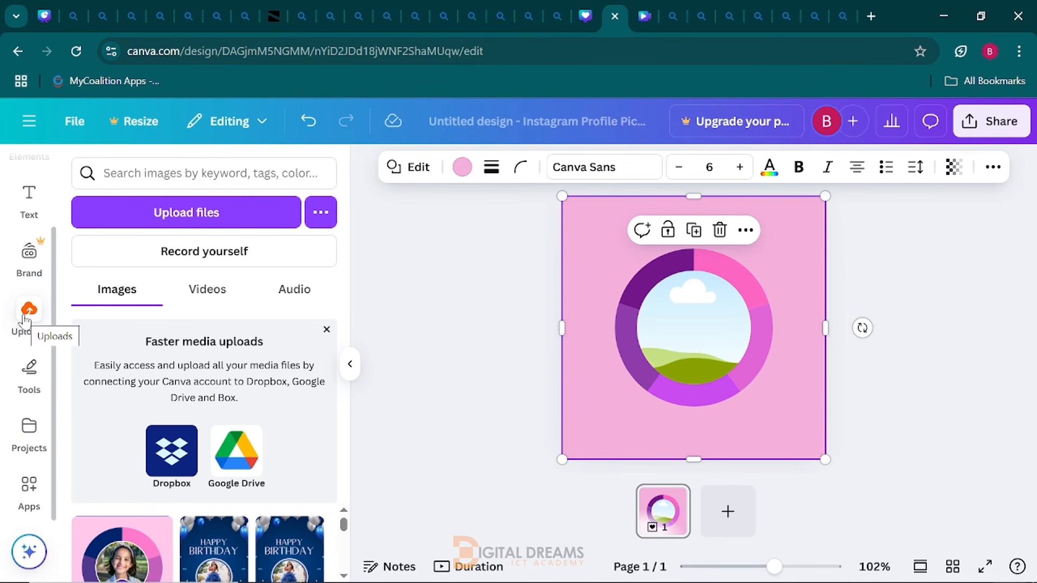
{"action": "left_click", "coordinate": [174, 216]}
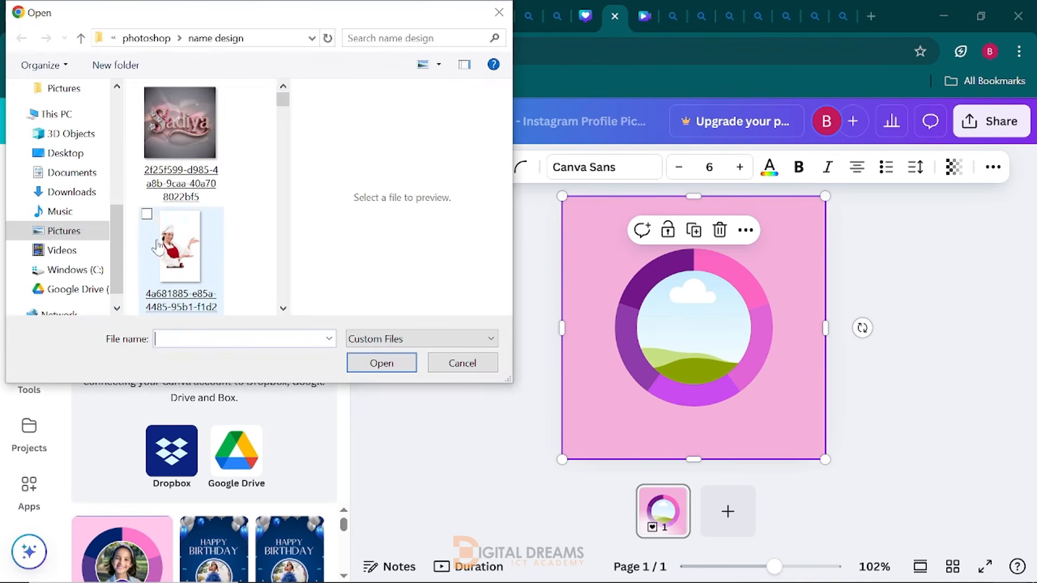
{"action": "scroll", "coordinate": [181, 201], "scroll_direction": "down", "scroll_amount": 1}
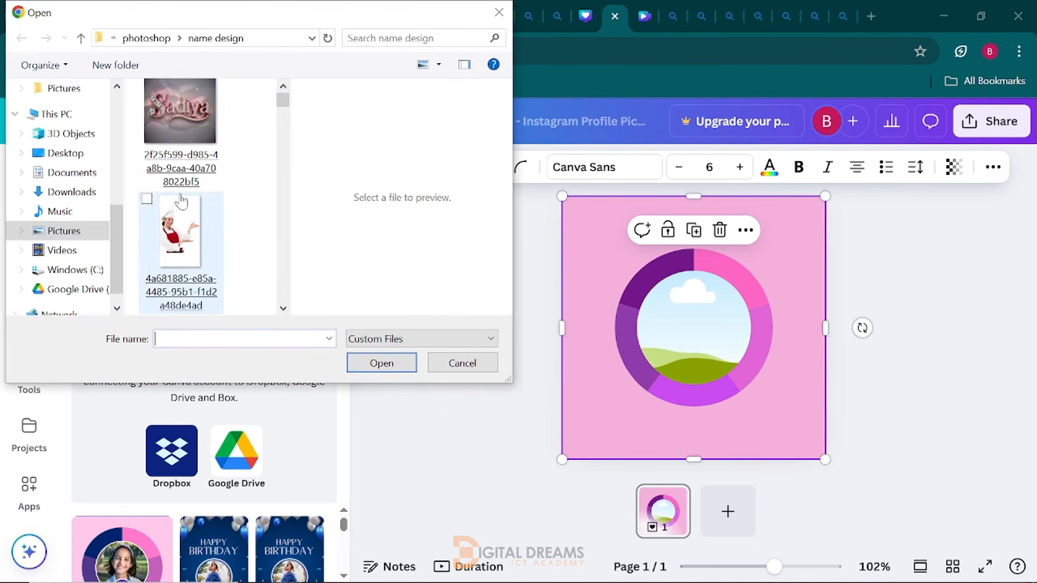
{"action": "scroll", "coordinate": [181, 202], "scroll_direction": "down", "scroll_amount": 10}
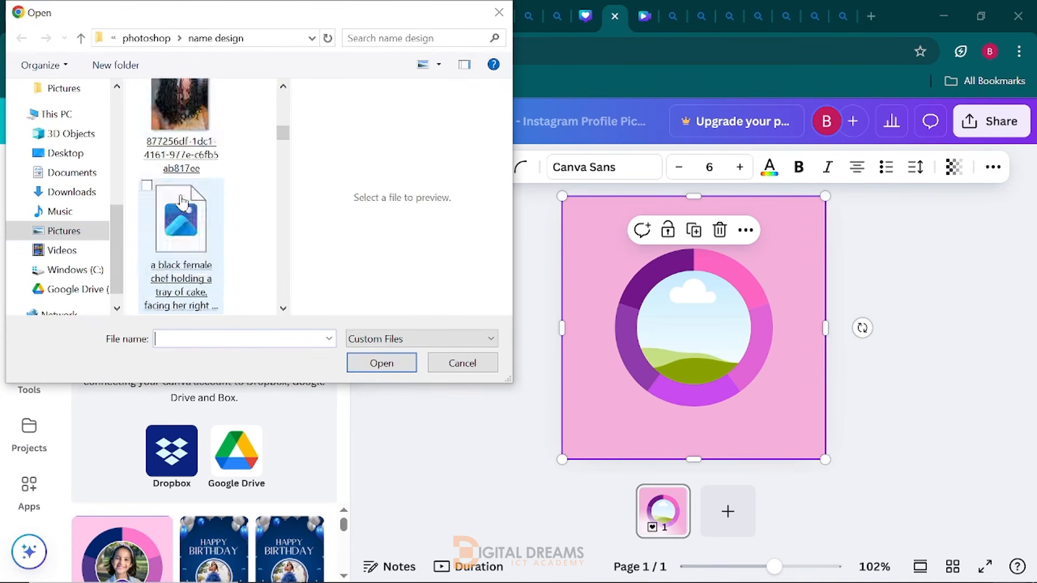
{"action": "scroll", "coordinate": [181, 202], "scroll_direction": "down", "scroll_amount": 5}
{"action": "key", "text": "Escape"}
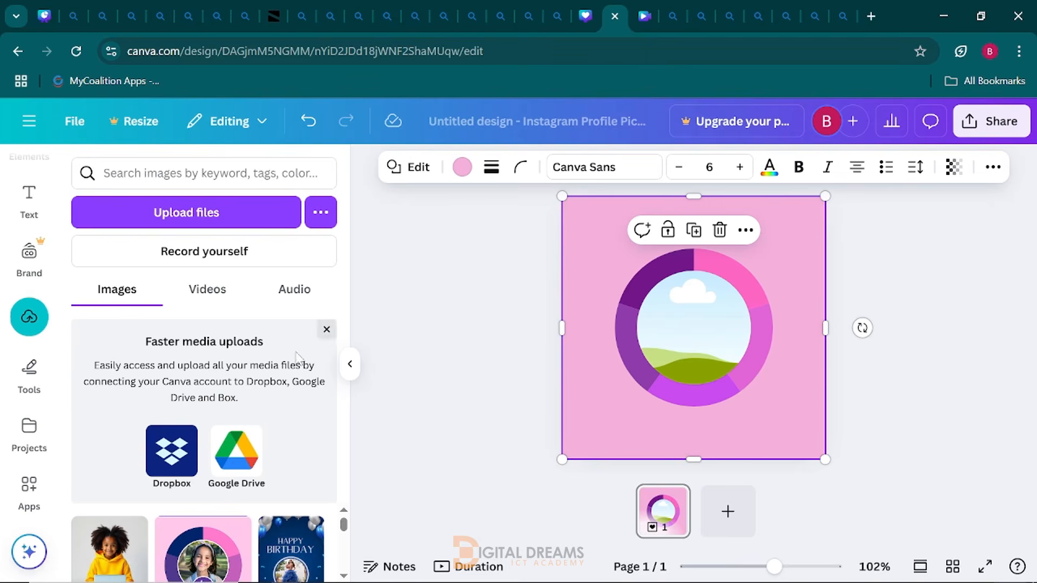
{"action": "left_click", "coordinate": [326, 329]}
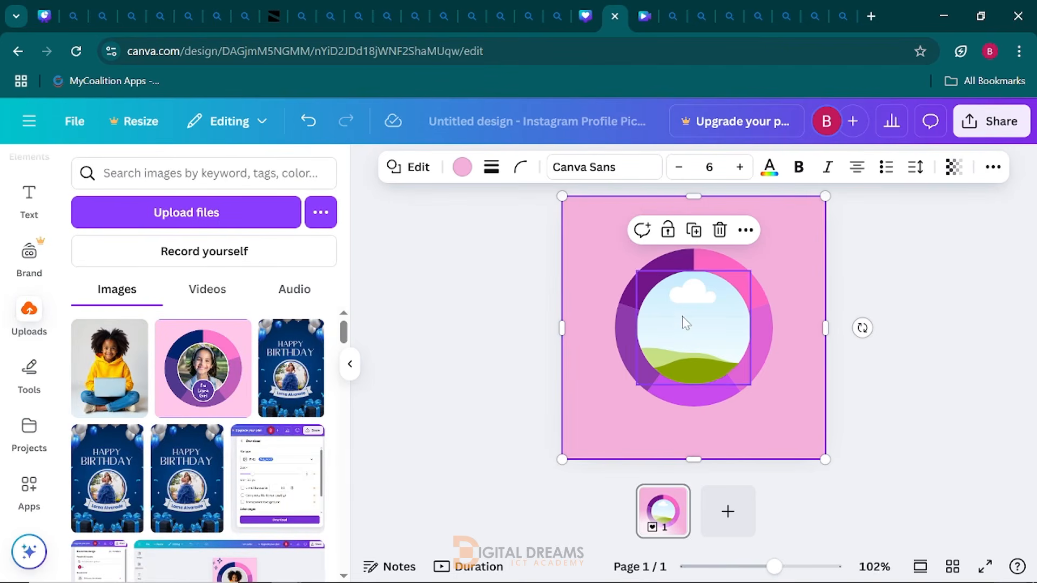
Try filling the circular frame with the uncropped uploaded photo, and take the photo out of the frame again
{"action": "left_click_drag", "start_coordinate": [131, 357], "coordinate": [669, 353]}
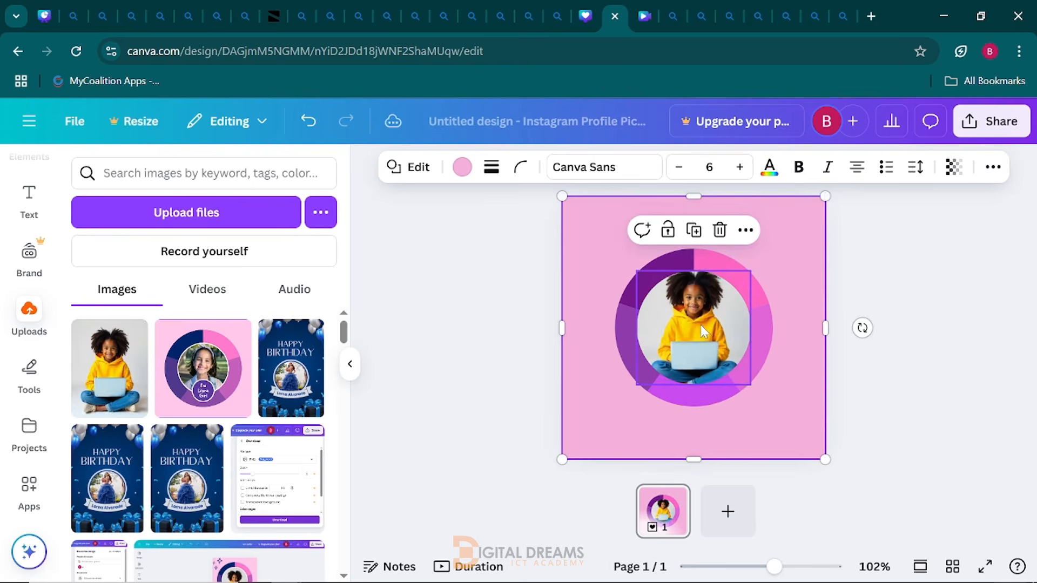
{"action": "left_click_drag", "start_coordinate": [698, 306], "coordinate": [695, 321]}
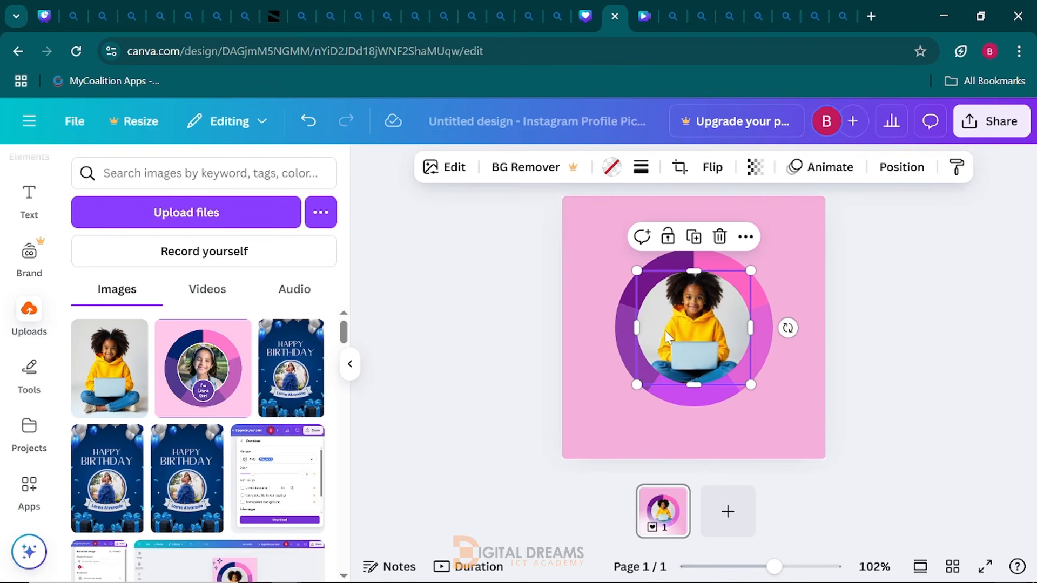
{"action": "key", "text": "ctrl+z"}
{"action": "key", "text": "ctrl+y"}
{"action": "key", "text": "Delete"}
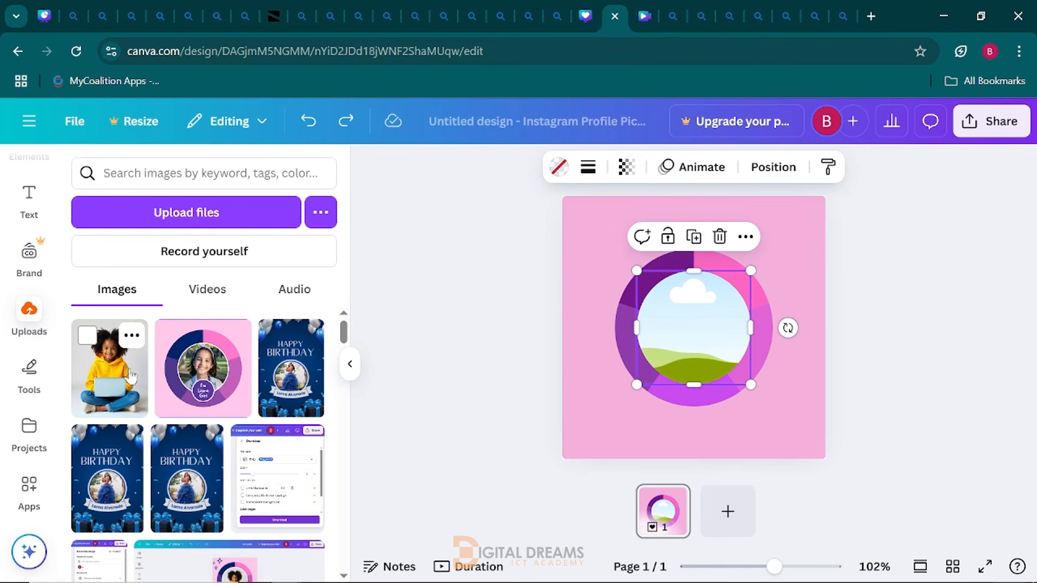
Place the uploaded photo on the page, crop off its lower part below the chest, and drop it into the circular frame
{"action": "left_click_drag", "start_coordinate": [108, 370], "coordinate": [594, 406]}
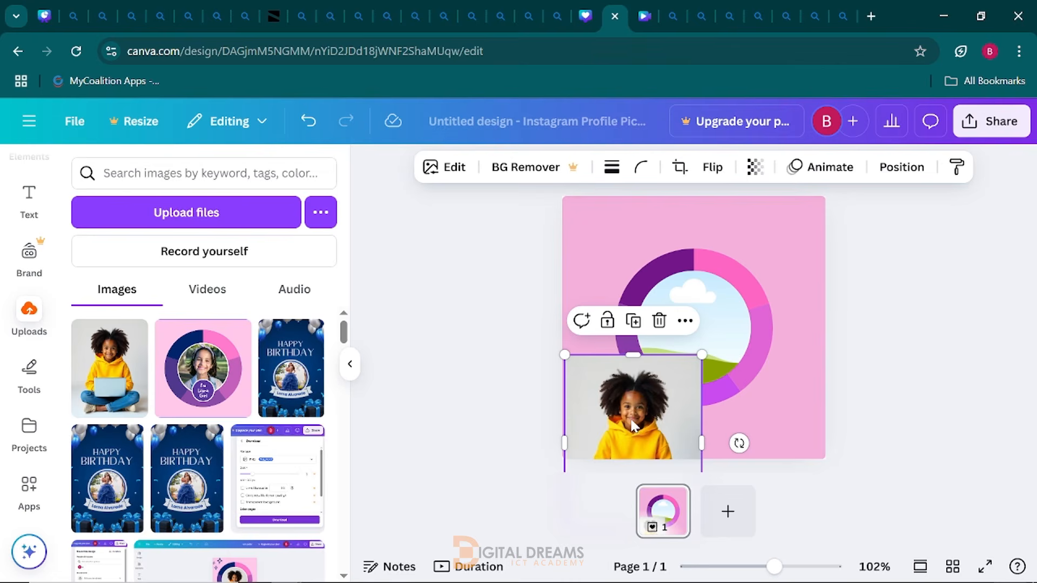
{"action": "left_click_drag", "start_coordinate": [629, 424], "coordinate": [621, 411]}
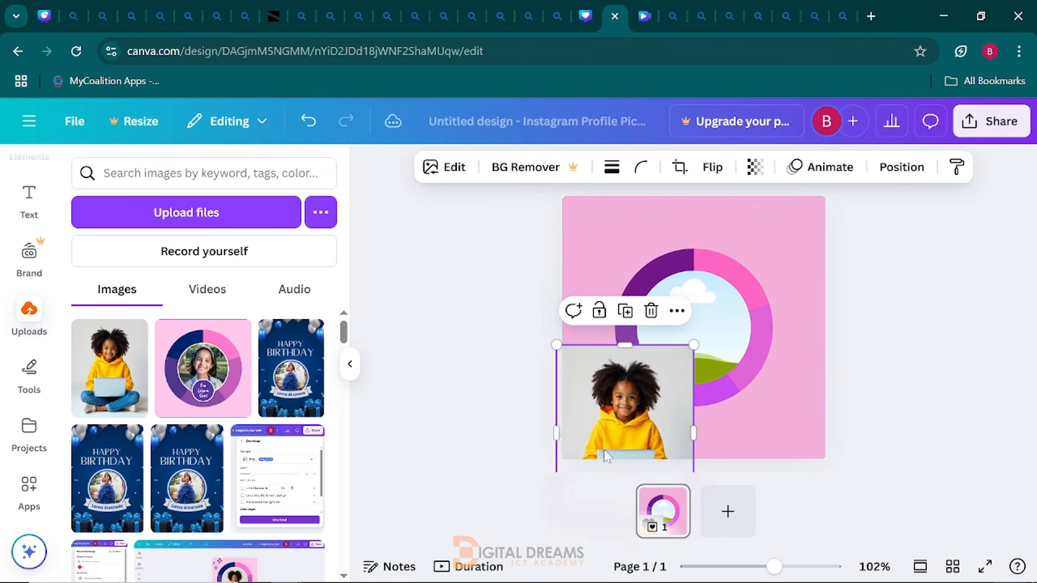
{"action": "left_click_drag", "start_coordinate": [604, 450], "coordinate": [592, 397]}
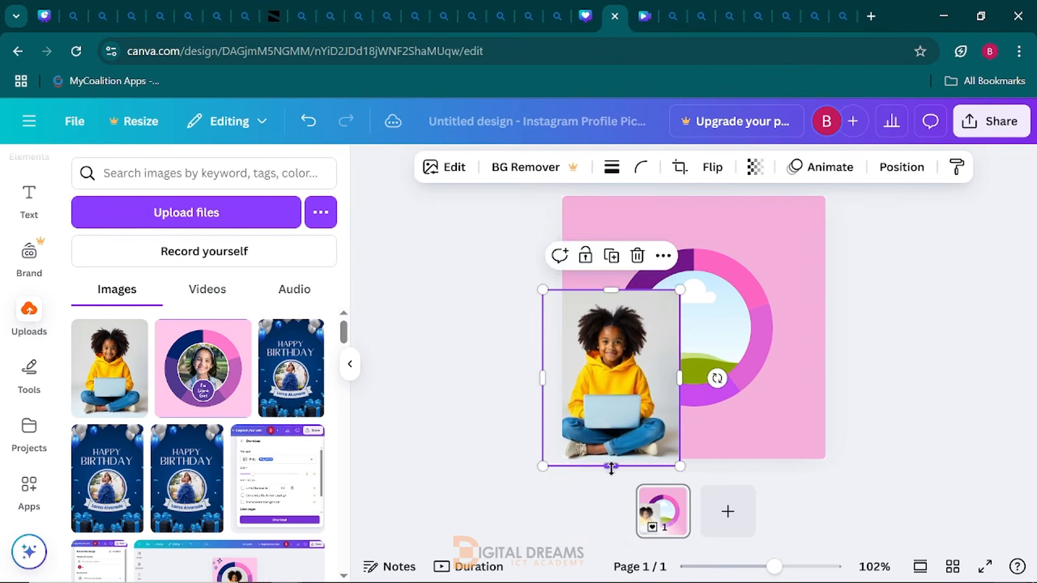
{"action": "left_click_drag", "start_coordinate": [611, 465], "coordinate": [606, 399]}
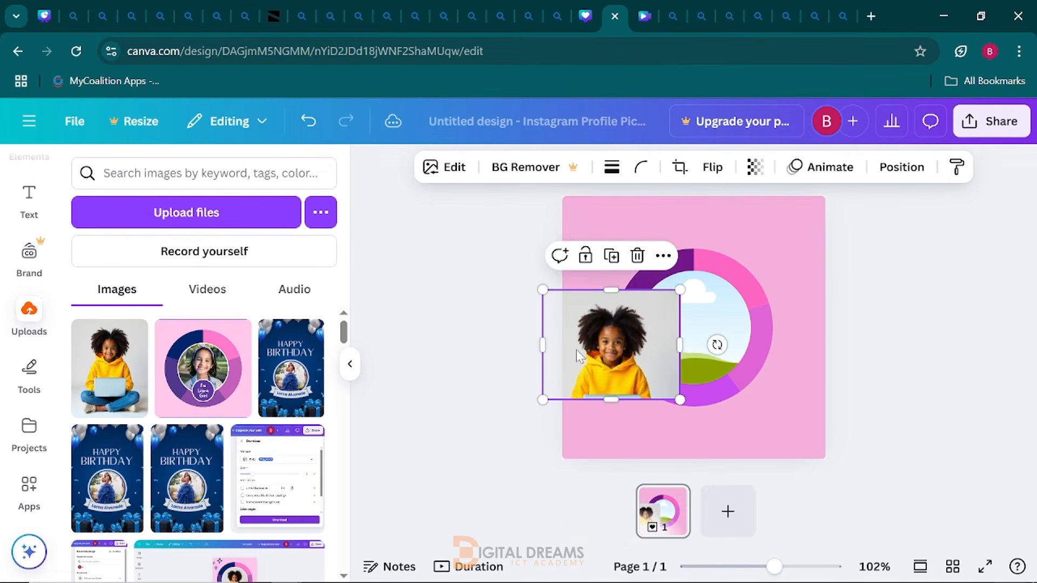
{"action": "left_click_drag", "start_coordinate": [578, 349], "coordinate": [604, 350]}
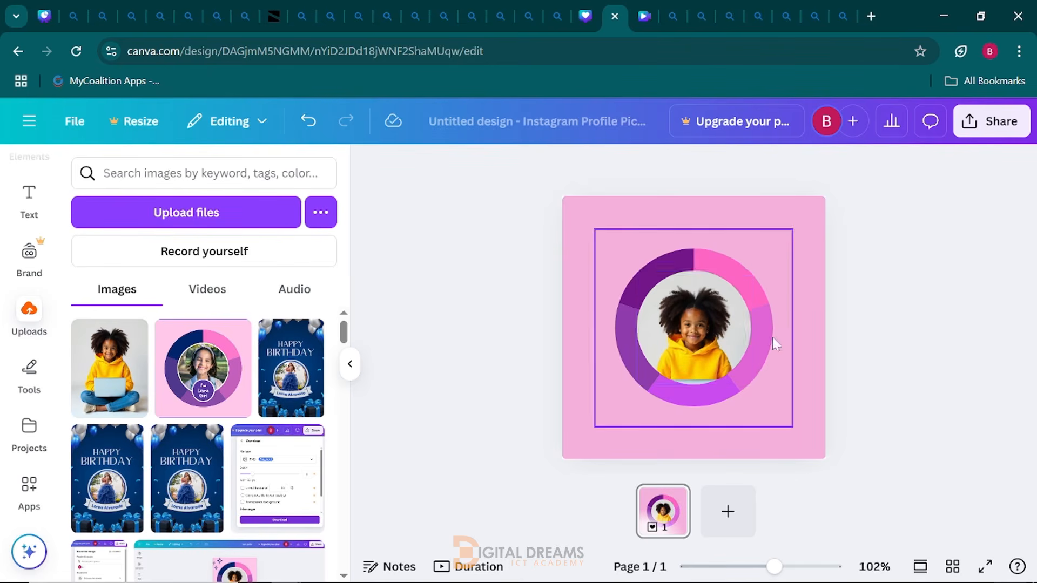
Collapse the uploads list and add a solid border of weight 4 to the circular photo
{"action": "mouse_move", "coordinate": [625, 321]}
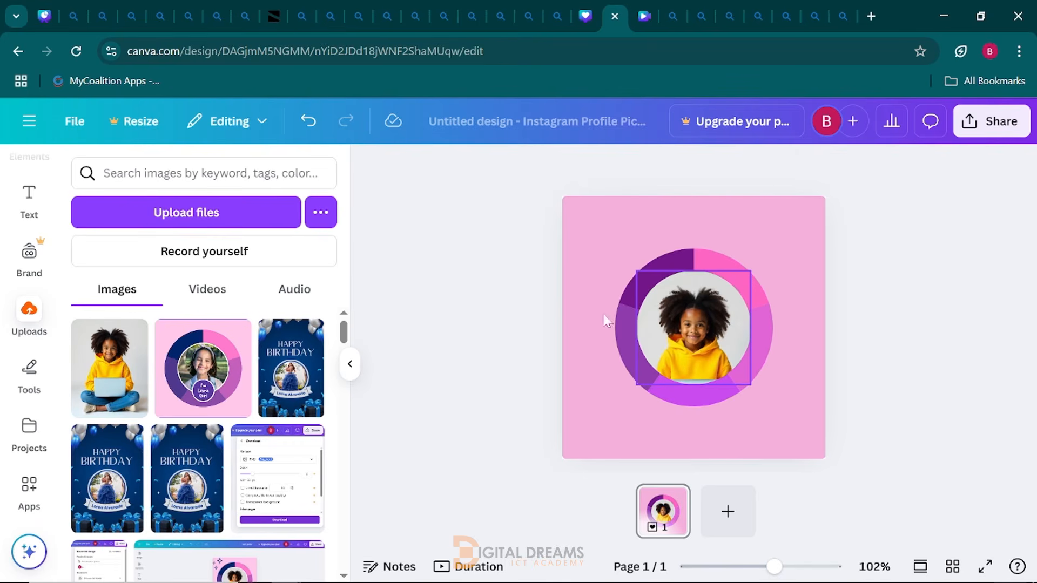
{"action": "left_click", "coordinate": [350, 364]}
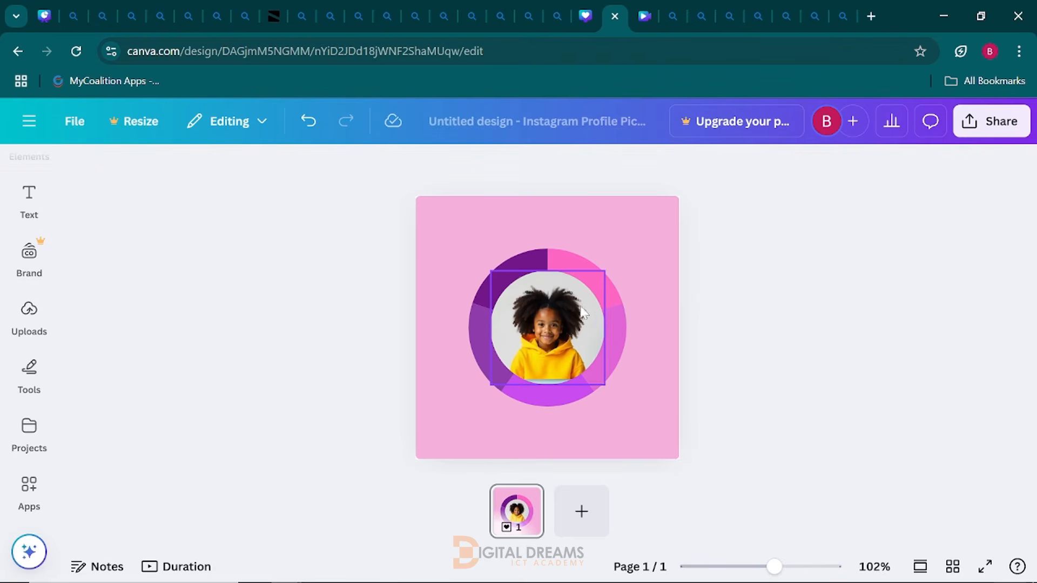
{"action": "left_click", "coordinate": [543, 306]}
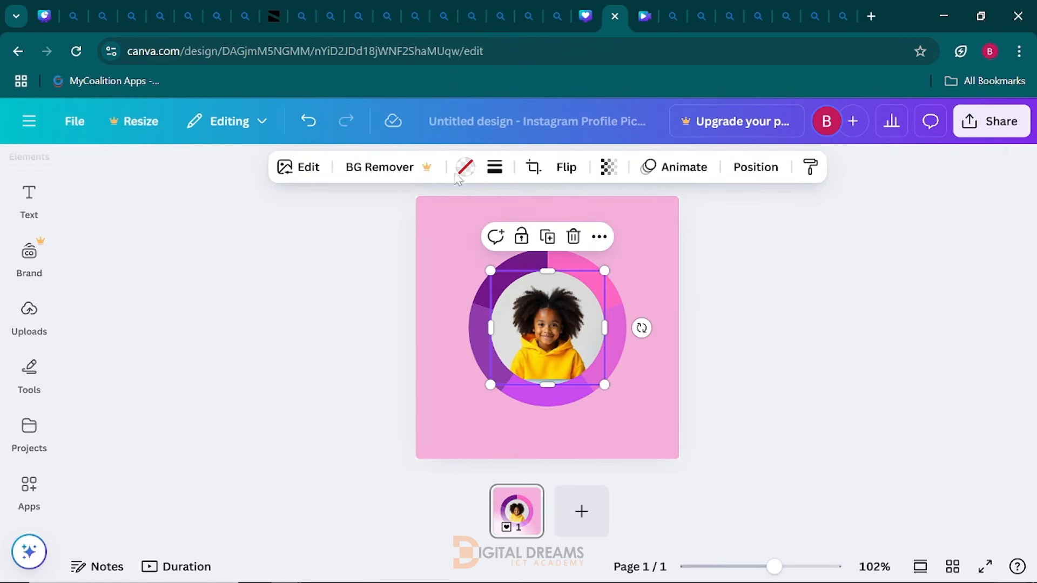
{"action": "left_click", "coordinate": [494, 172]}
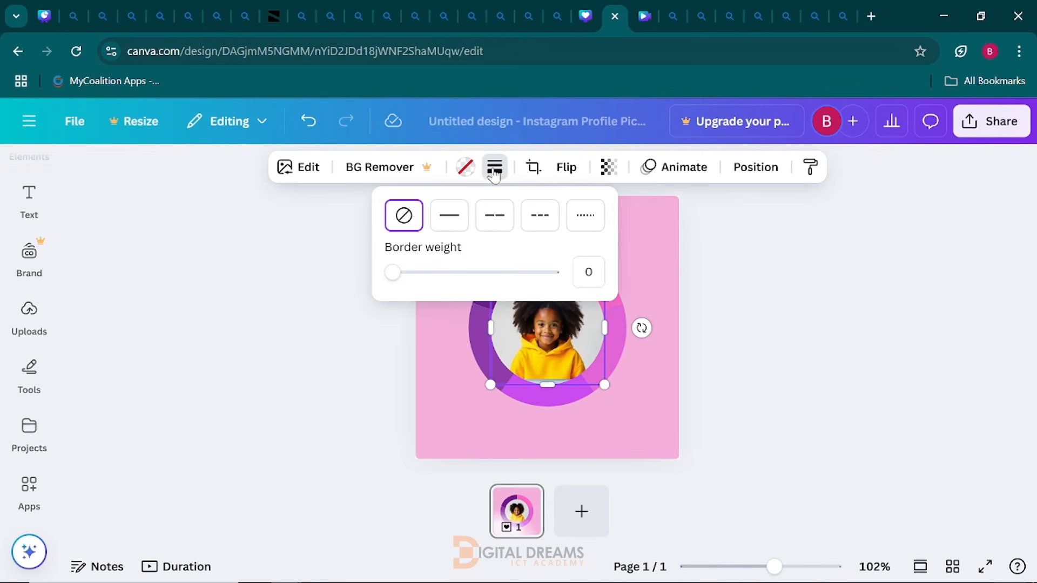
{"action": "left_click", "coordinate": [451, 223]}
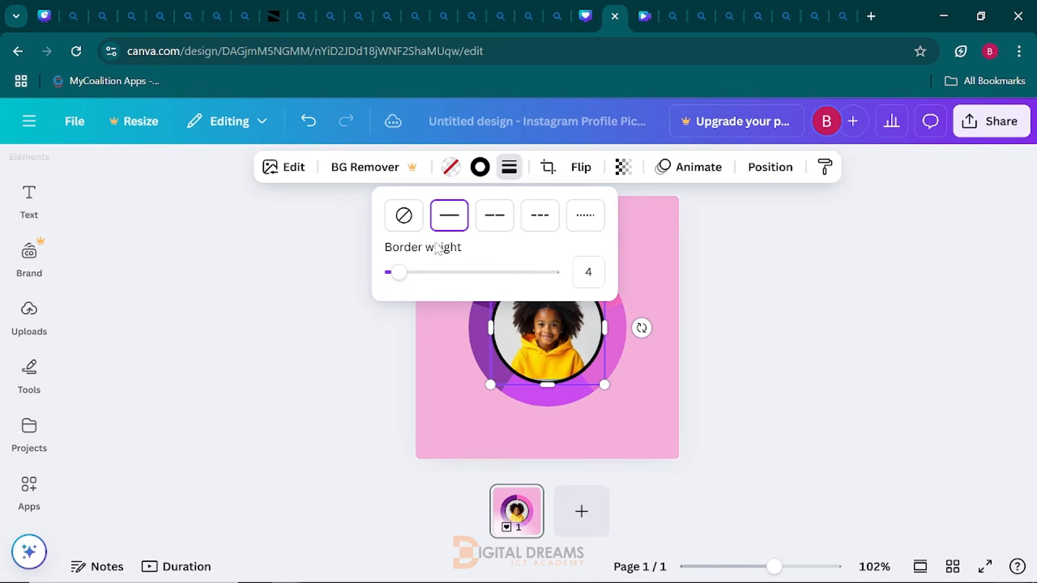
{"action": "left_click", "coordinate": [494, 374]}
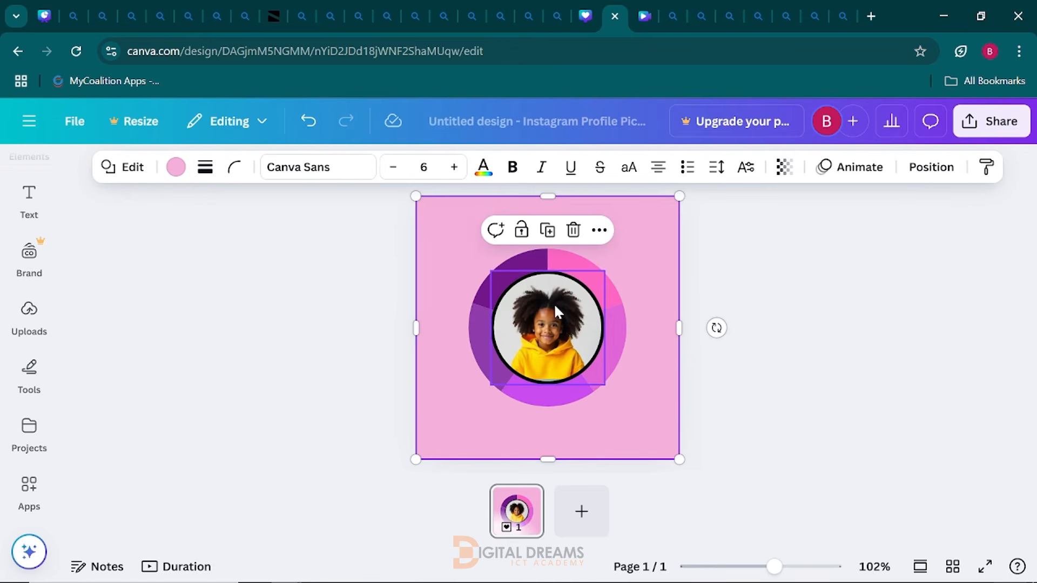
Change the circular photo's border color to white (#ffffff) from the document colors
{"action": "left_click", "coordinate": [541, 278]}
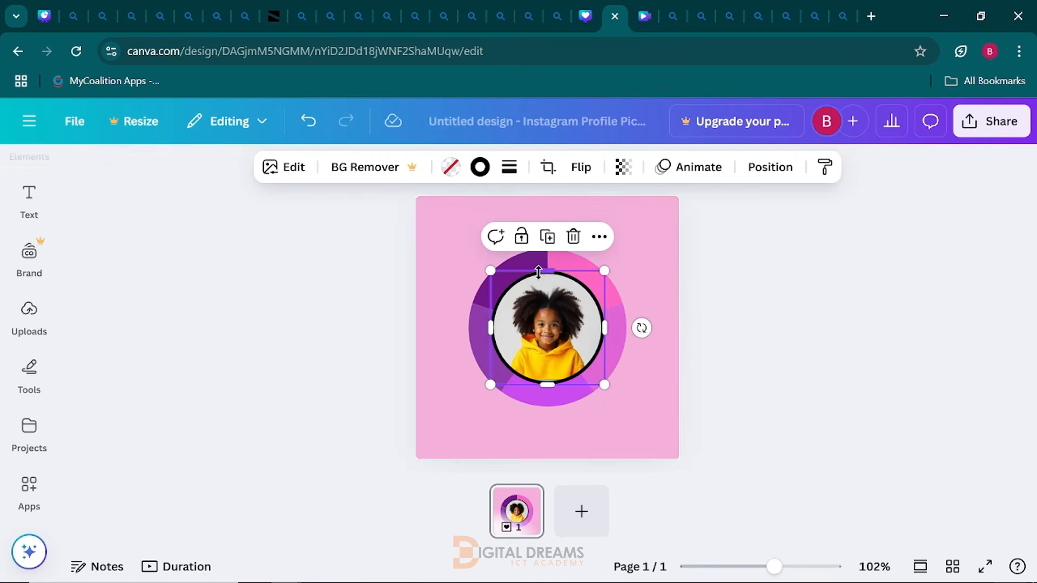
{"action": "left_click", "coordinate": [482, 168]}
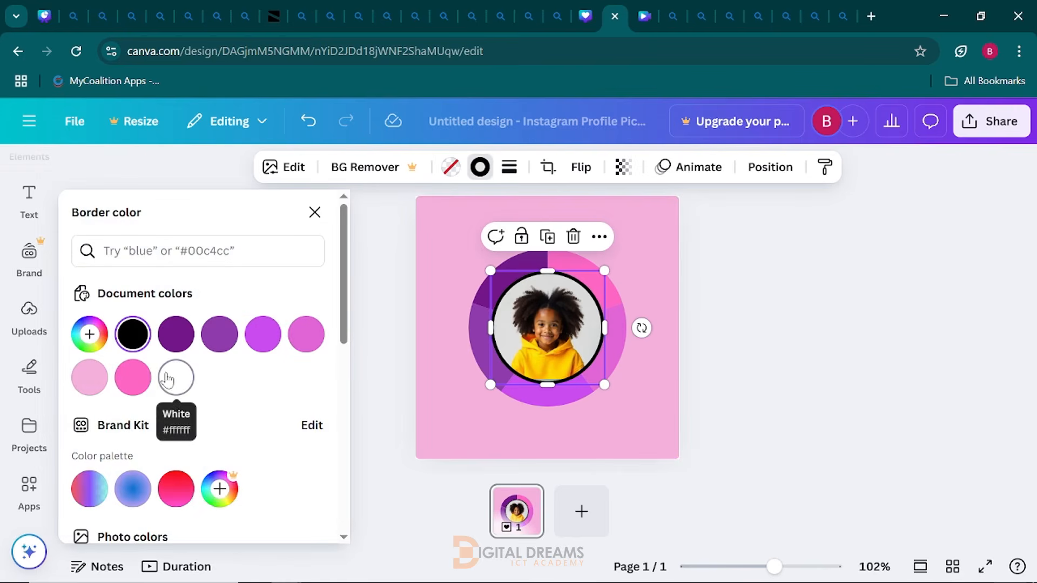
{"action": "left_click", "coordinate": [184, 380]}
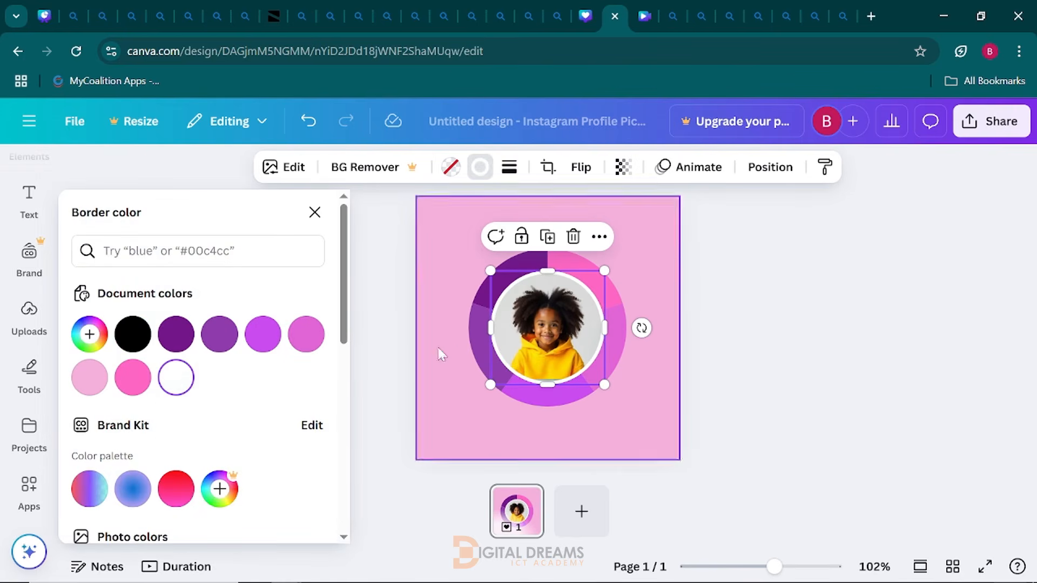
Close the border color choices and add a circle shape to the middle of the page
{"action": "left_click", "coordinate": [453, 341]}
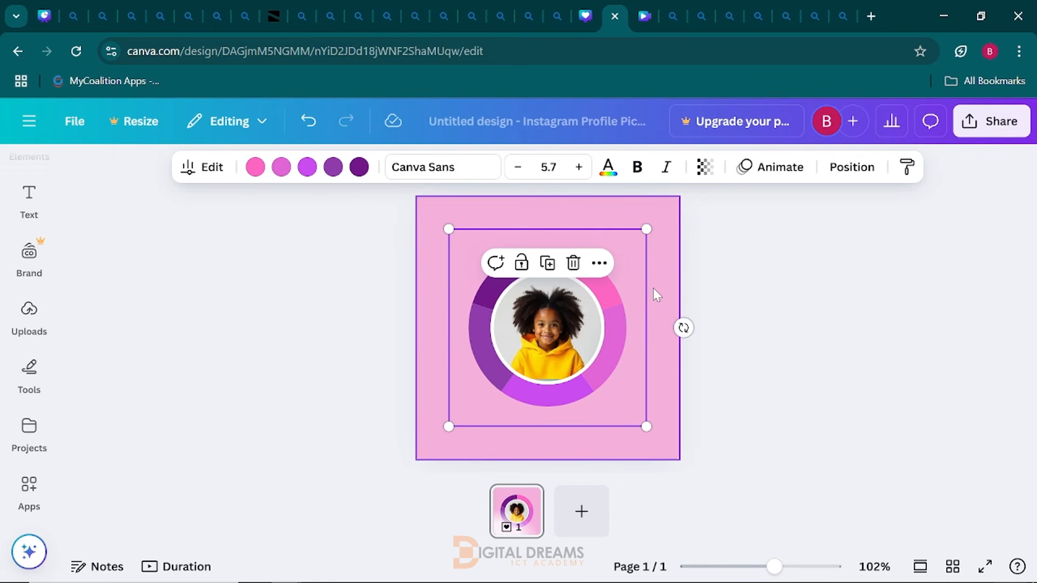
{"action": "left_click", "coordinate": [14, 377]}
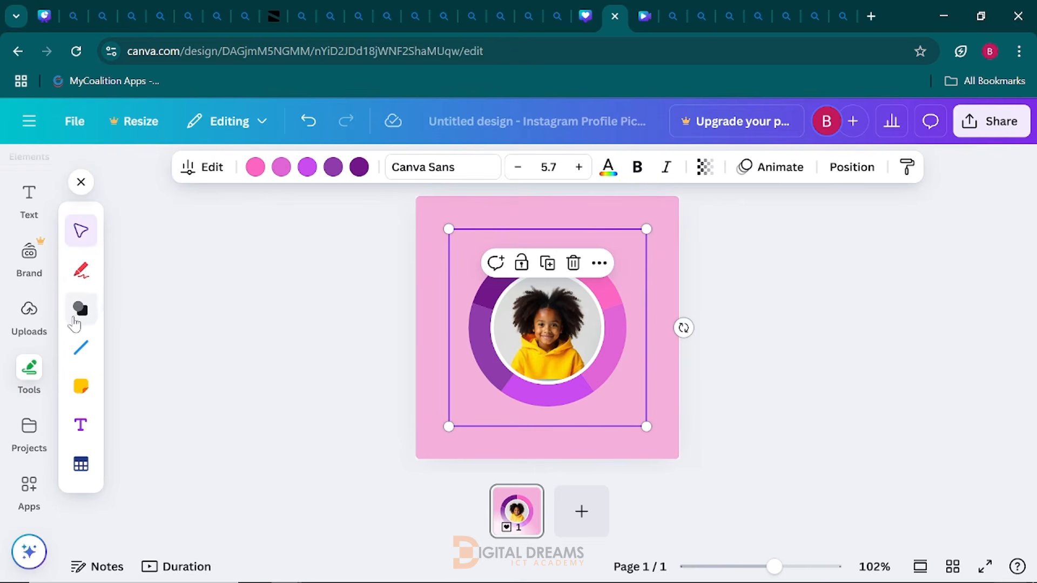
{"action": "left_click", "coordinate": [75, 321]}
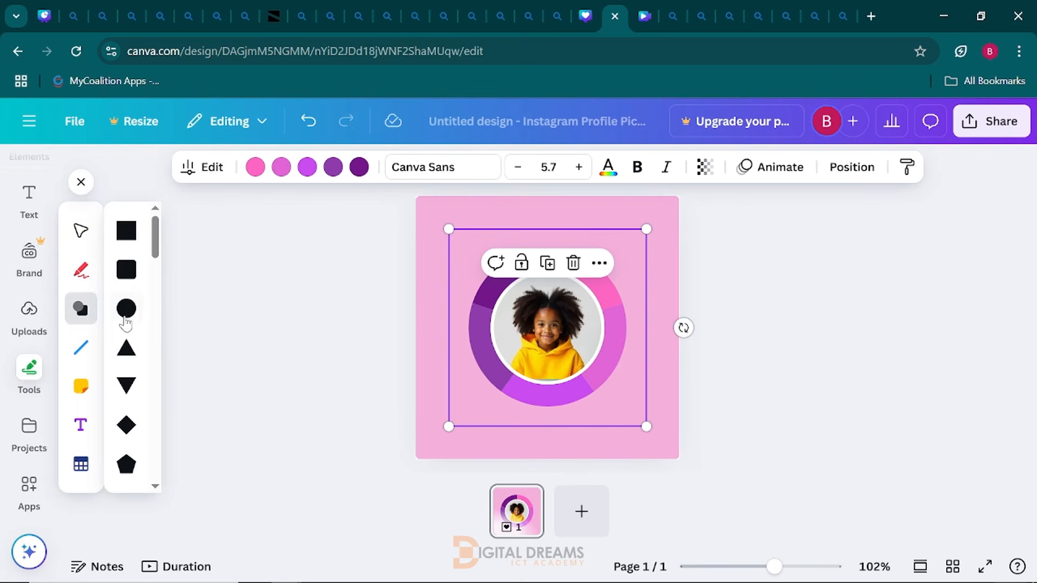
{"action": "left_click", "coordinate": [125, 309]}
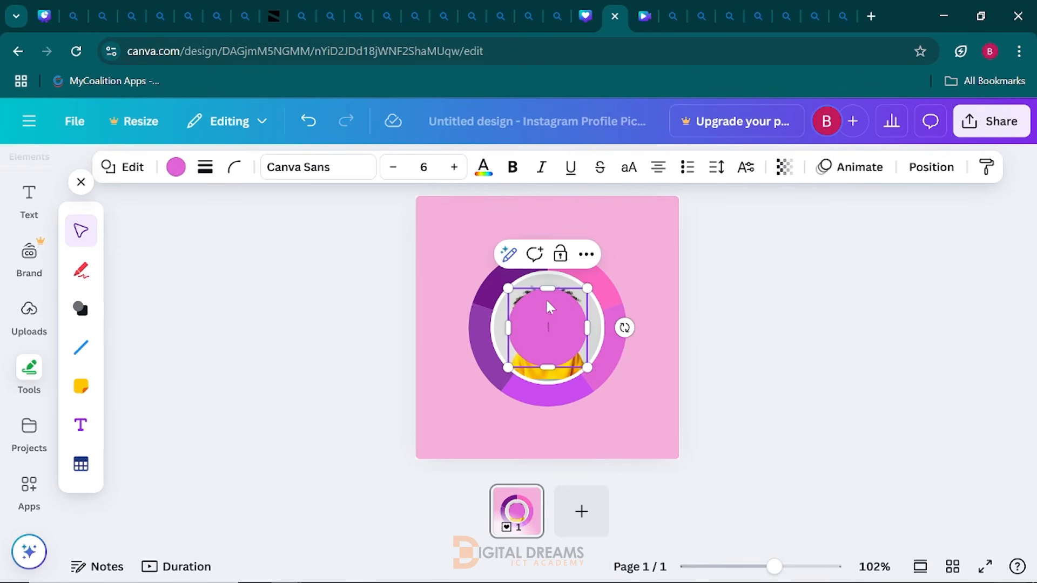
Shrink the new circle proportionally to about 54 by 54 and move it down over the photo's lower edge
{"action": "left_click_drag", "start_coordinate": [550, 288], "coordinate": [551, 318]}
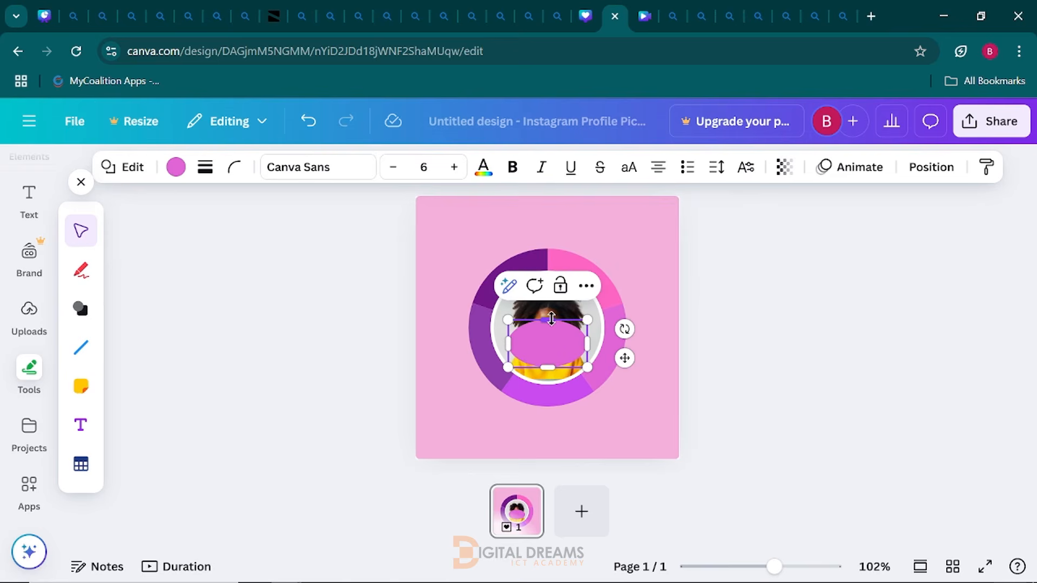
{"action": "key", "text": "ctrl+z"}
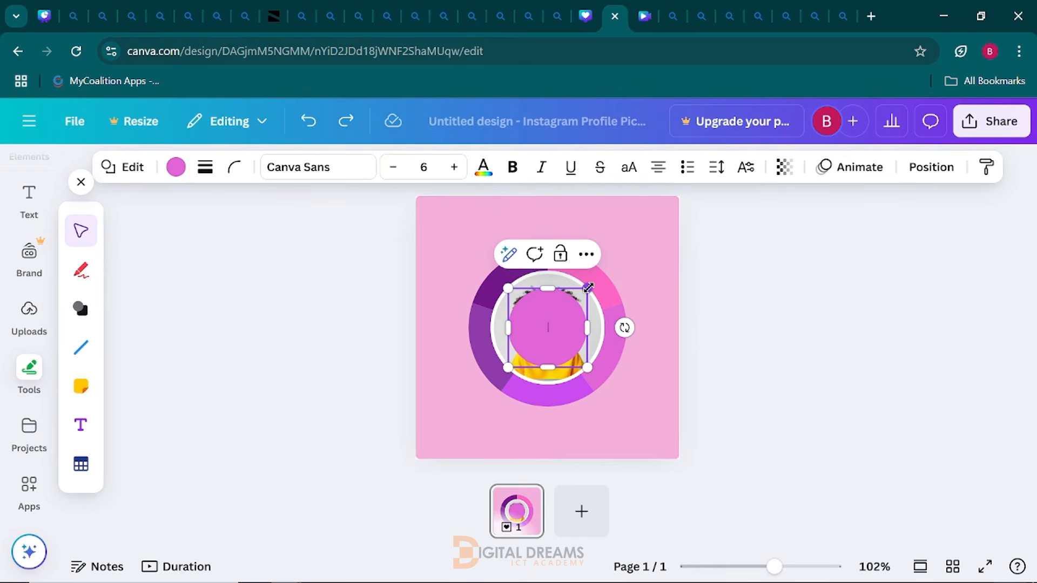
{"action": "left_click_drag", "start_coordinate": [588, 287], "coordinate": [578, 312]}
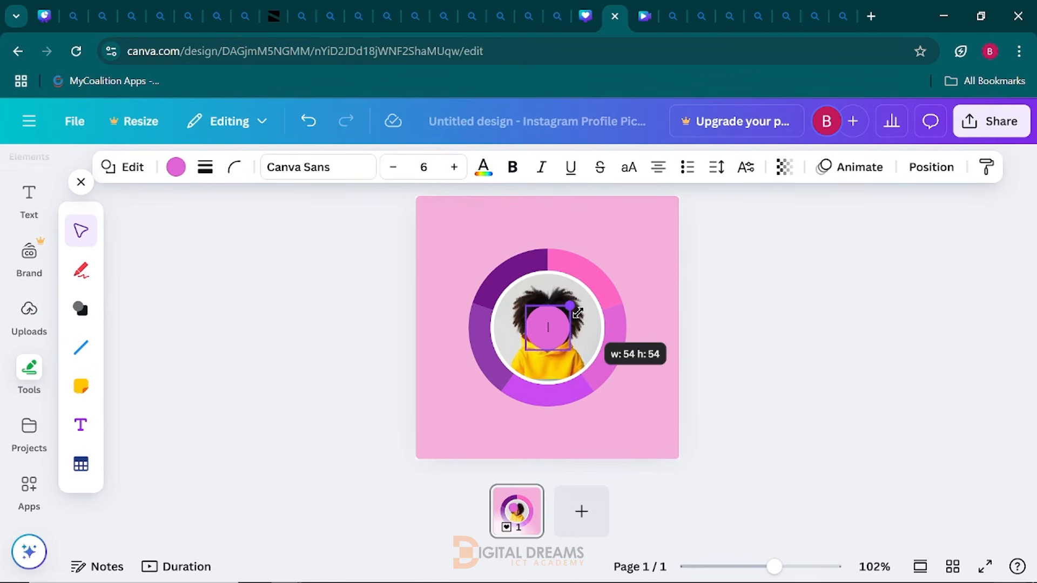
{"action": "left_click_drag", "start_coordinate": [578, 313], "coordinate": [578, 313]}
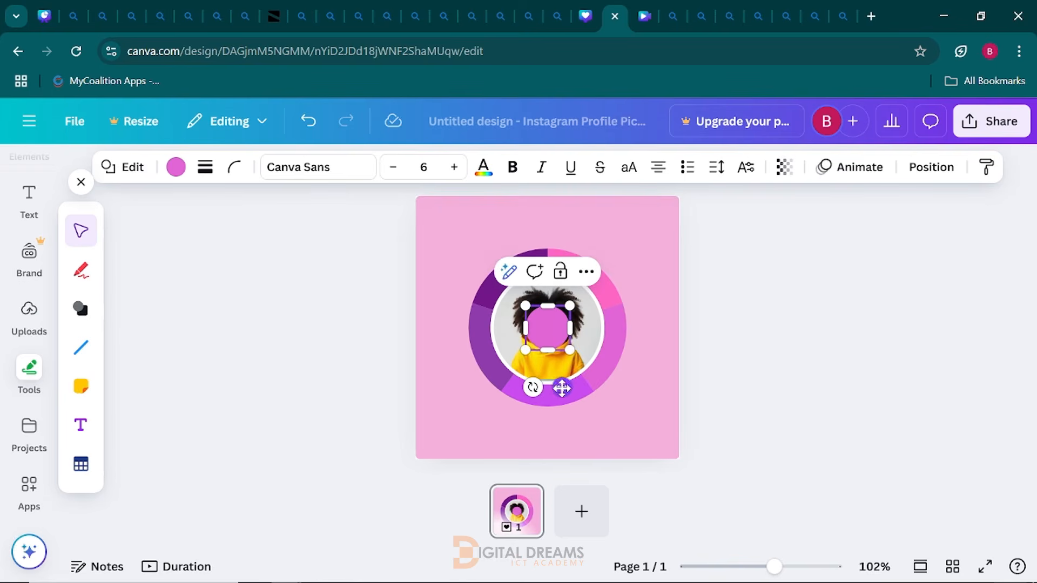
{"action": "left_click_drag", "start_coordinate": [562, 387], "coordinate": [565, 427]}
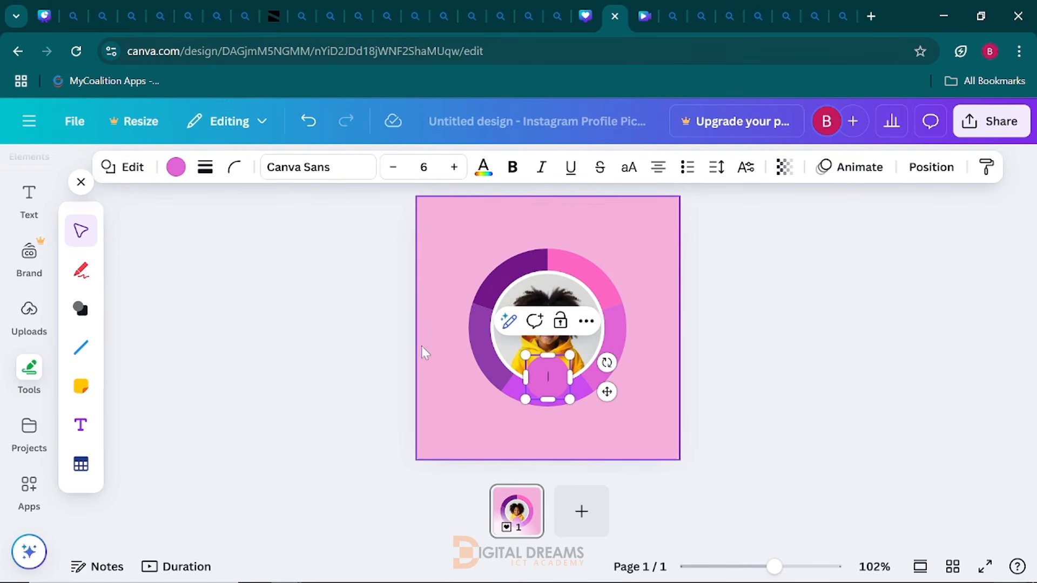
{"action": "left_click", "coordinate": [430, 356]}
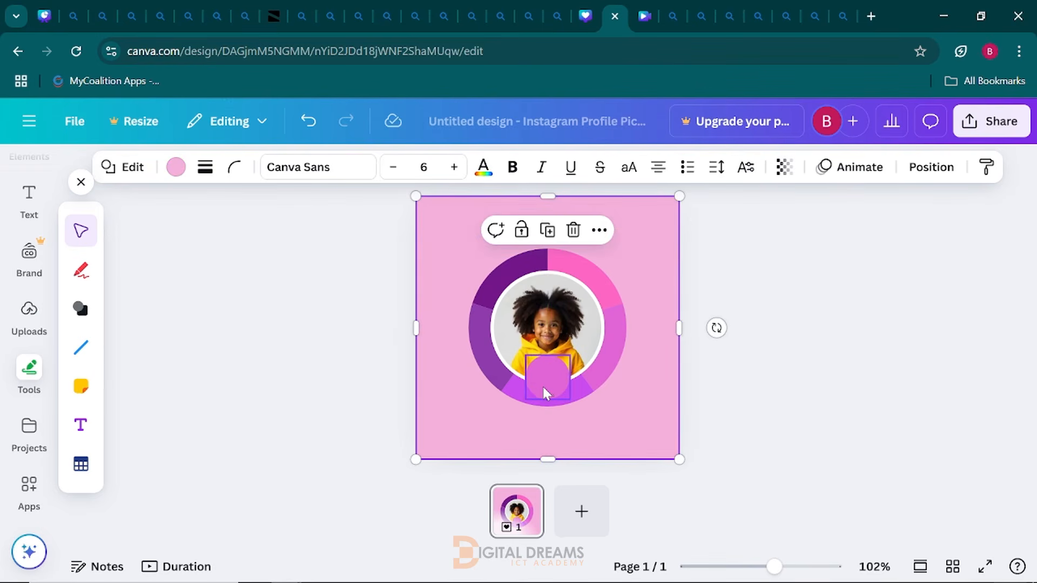
Fill the small circle with the darkest purple from the document colors and collapse the color choices
{"action": "left_click", "coordinate": [544, 383]}
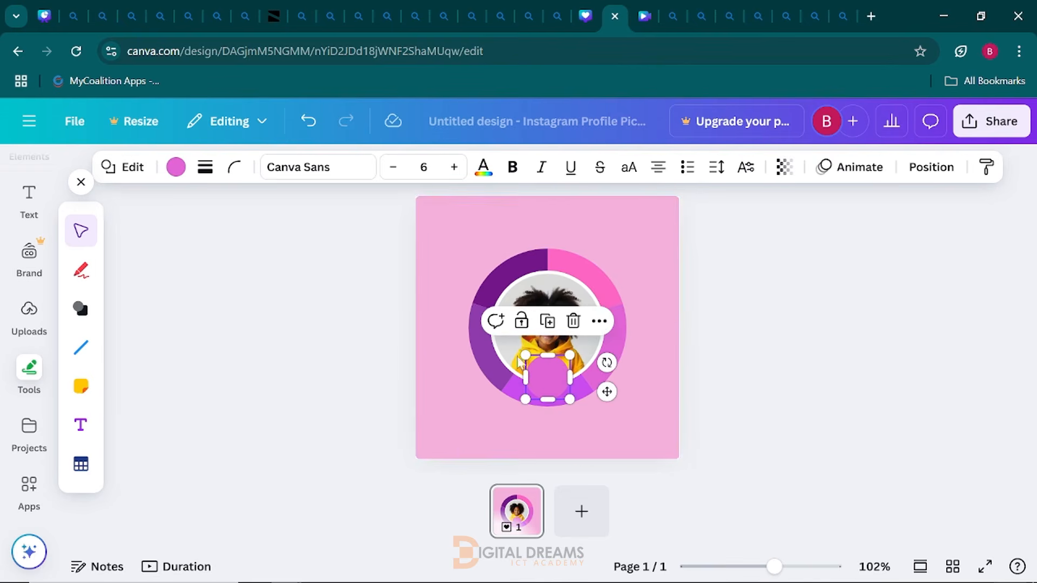
{"action": "left_click", "coordinate": [176, 167]}
{"action": "left_click", "coordinate": [222, 294]}
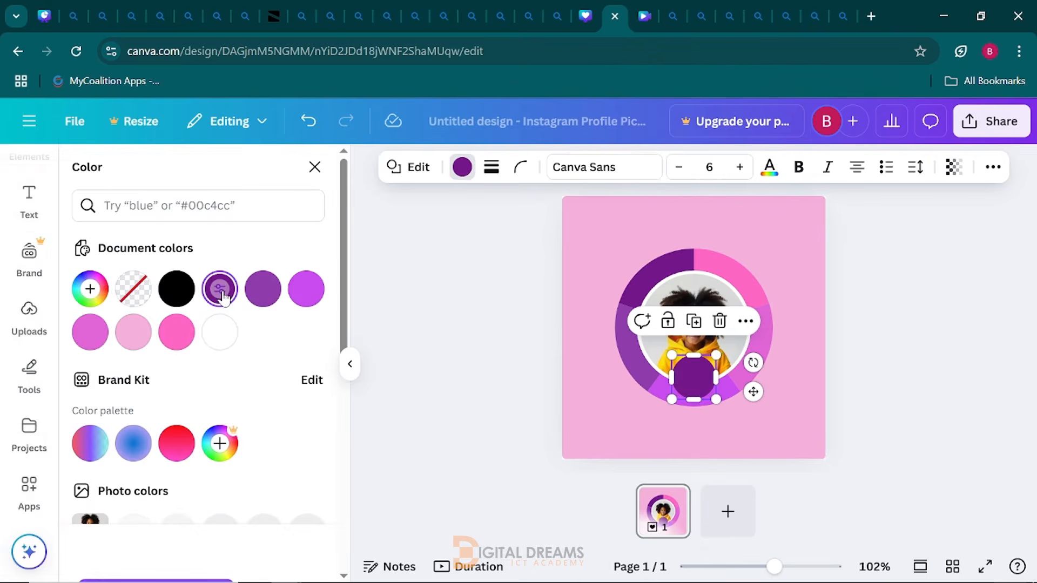
{"action": "left_click", "coordinate": [603, 296]}
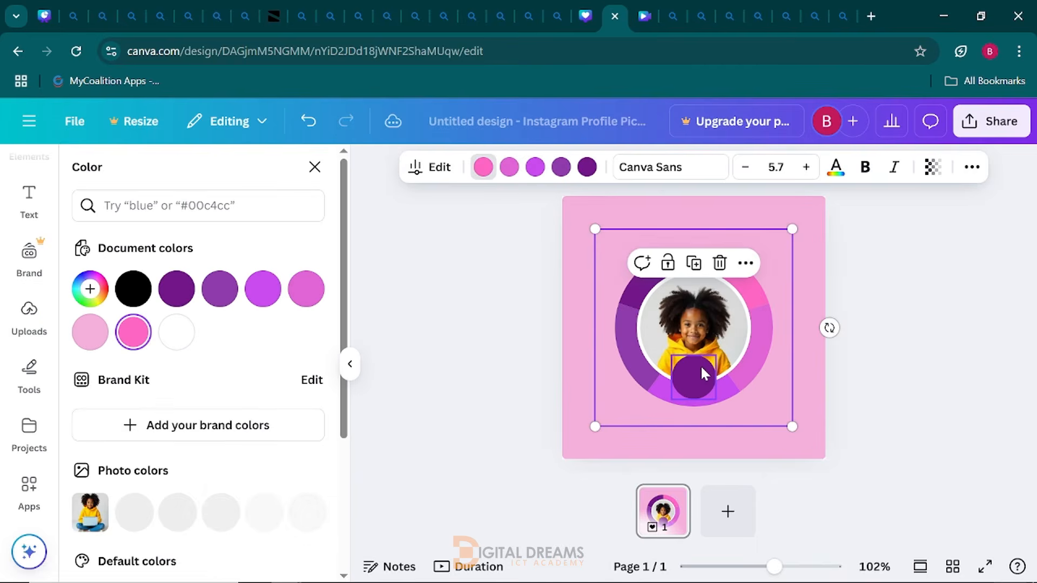
{"action": "left_click", "coordinate": [702, 368]}
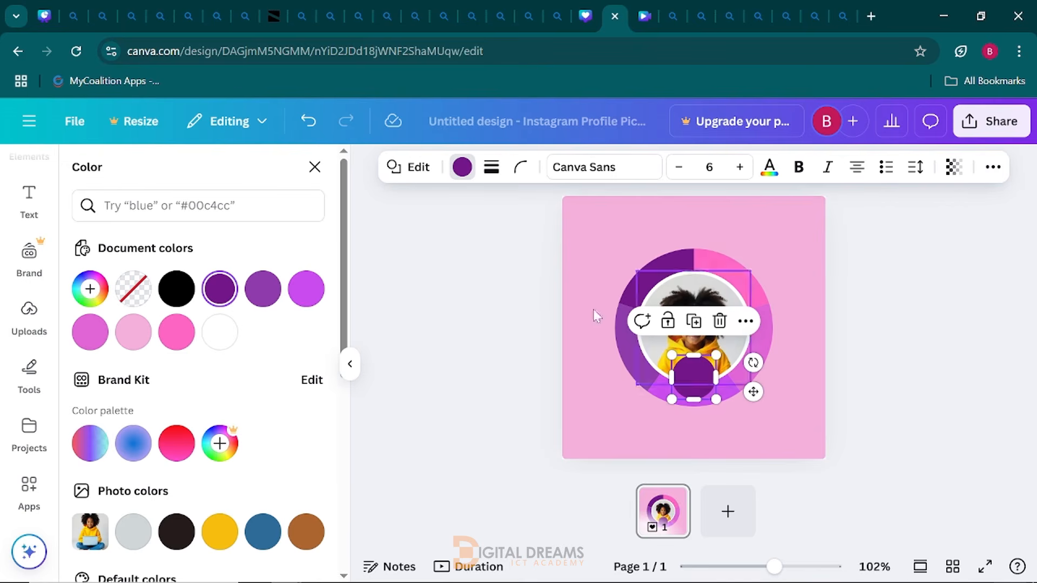
{"action": "left_click", "coordinate": [350, 368]}
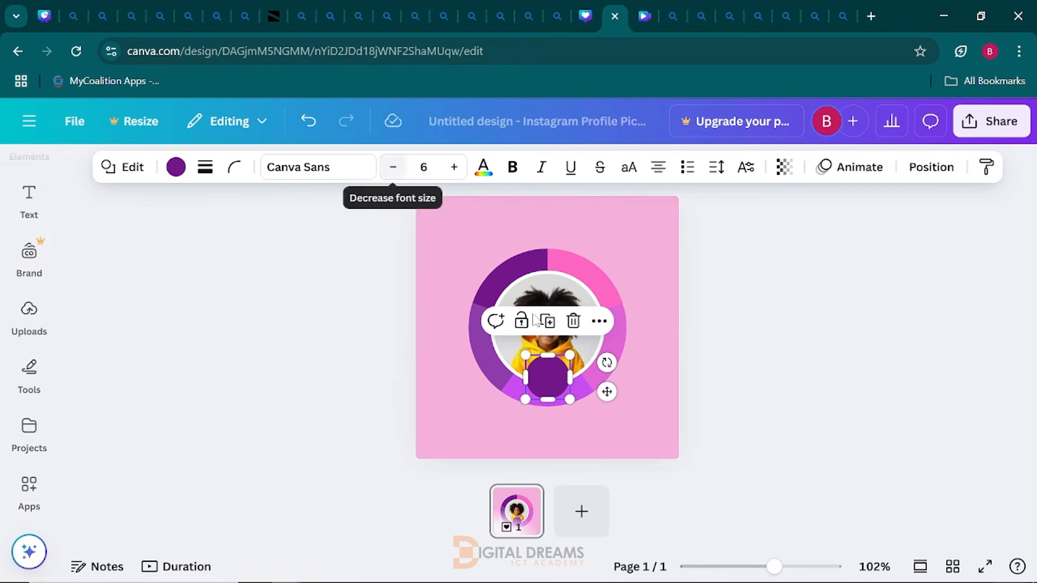
Add a solid border of weight 4 to the small purple circle and color it white (#ffffff)
{"action": "left_click", "coordinate": [205, 172]}
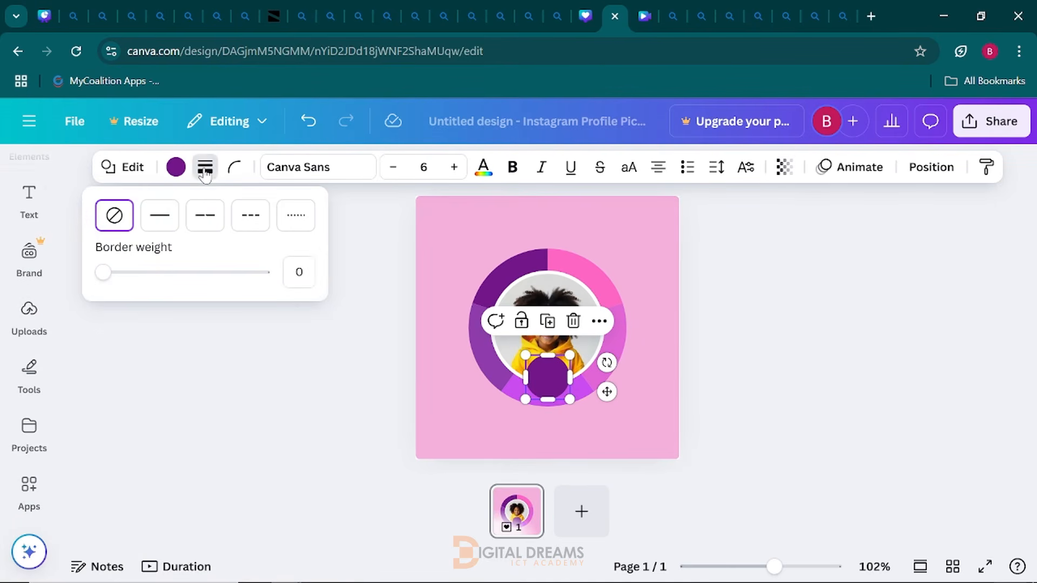
{"action": "left_click", "coordinate": [157, 219]}
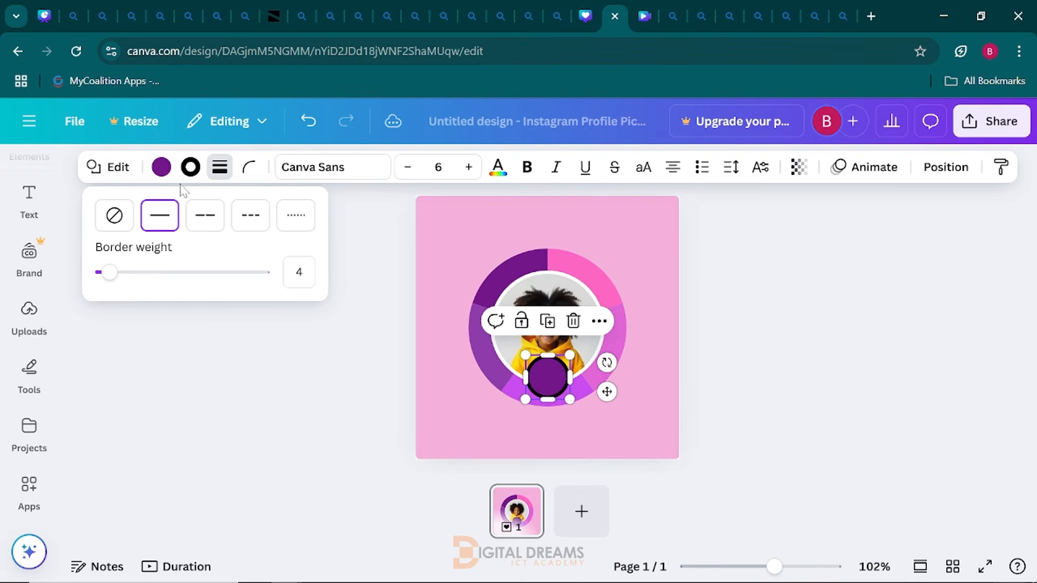
{"action": "left_click", "coordinate": [190, 167]}
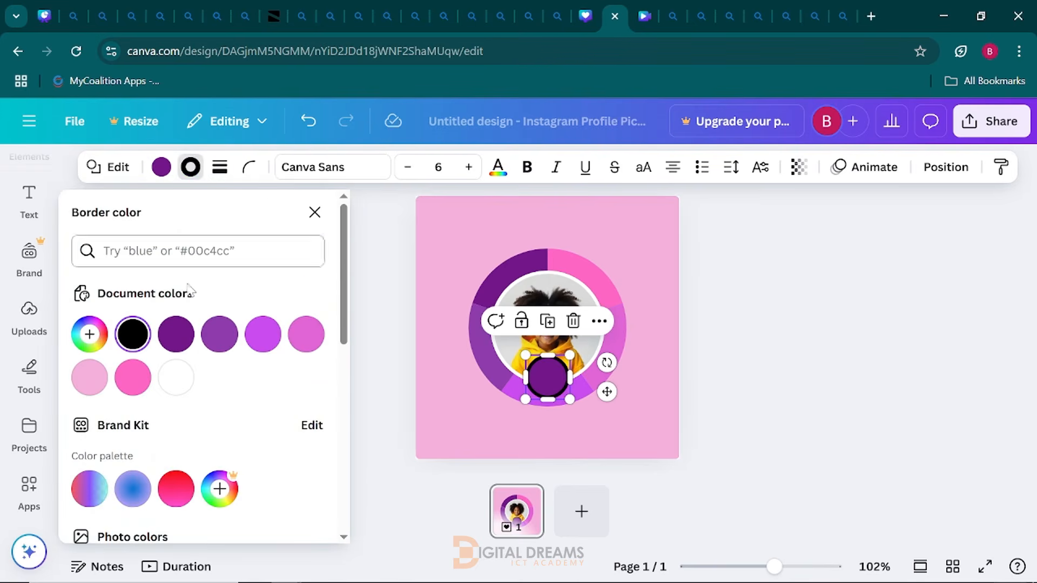
{"action": "left_click", "coordinate": [177, 376]}
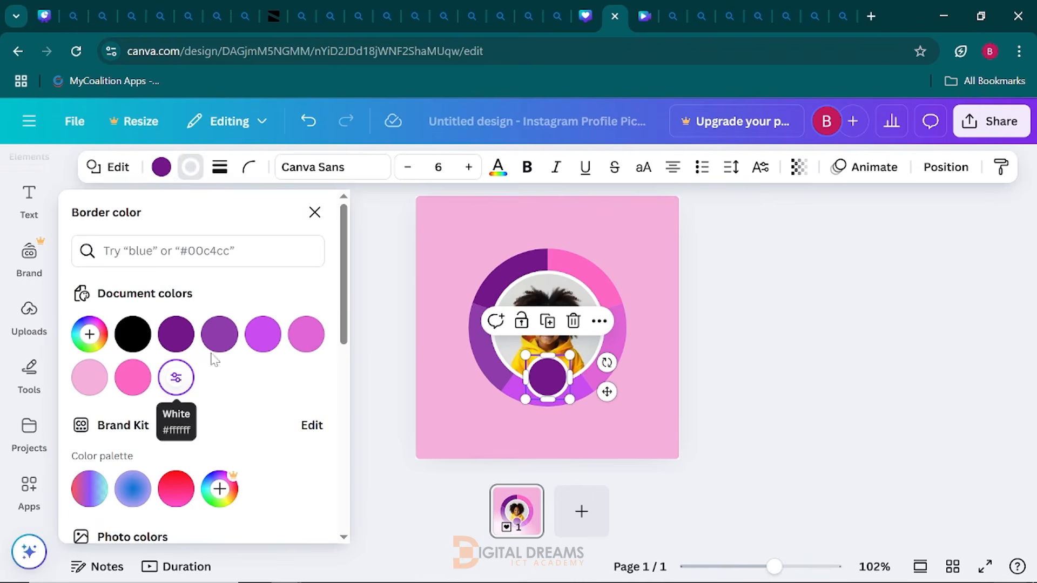
{"action": "left_click", "coordinate": [439, 365]}
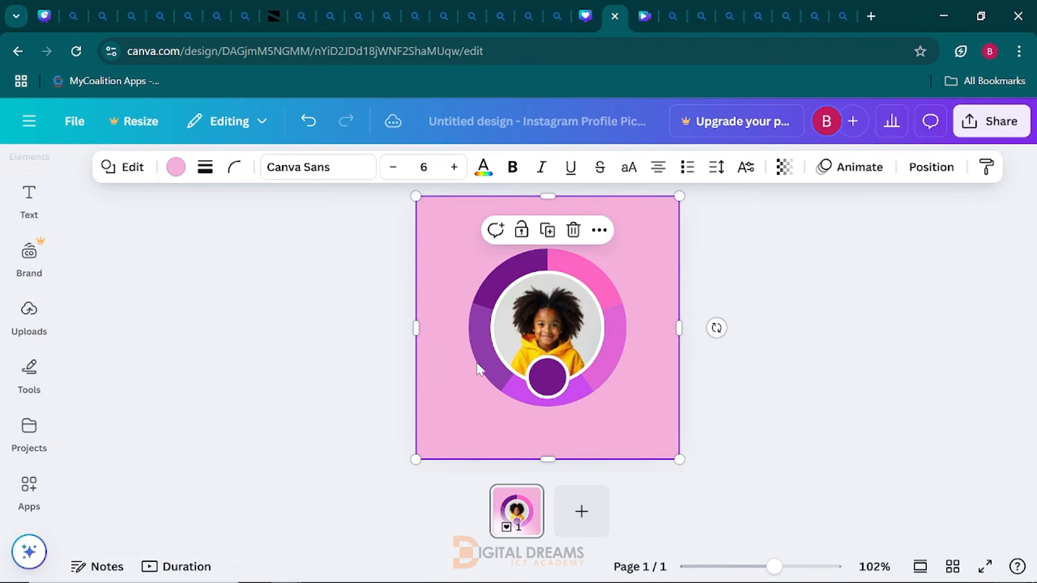
Try adding a text box in the default heading style and delete it again
{"action": "left_click", "coordinate": [552, 380]}
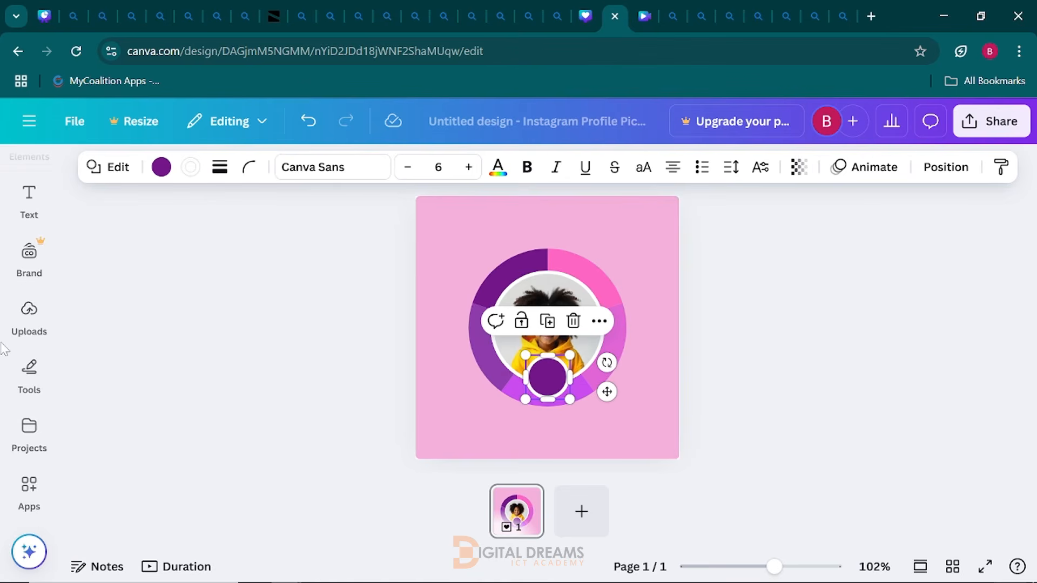
{"action": "left_click", "coordinate": [16, 323]}
{"action": "left_click", "coordinate": [45, 298]}
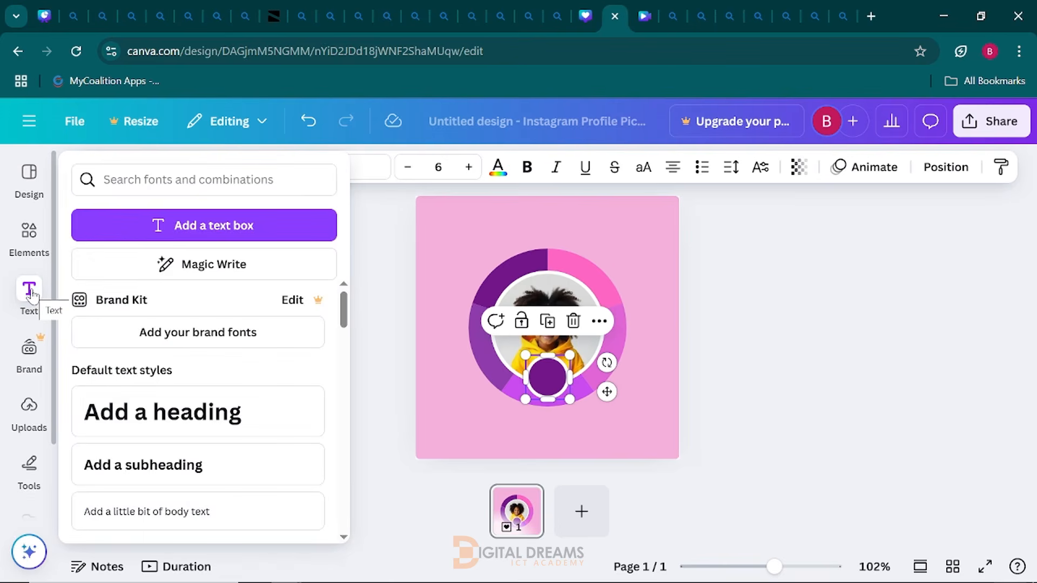
{"action": "left_click", "coordinate": [30, 292]}
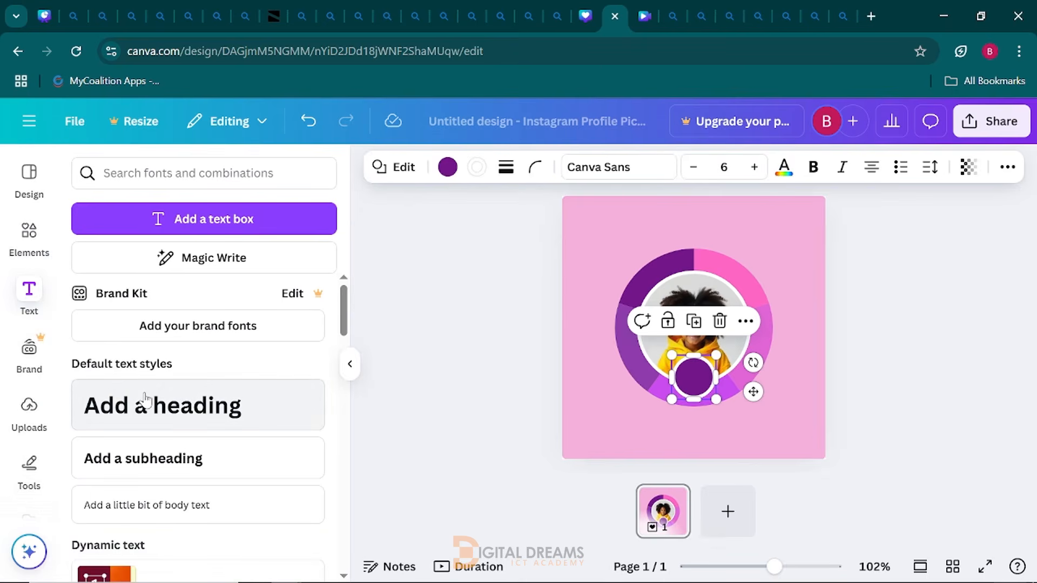
{"action": "scroll", "coordinate": [144, 398], "scroll_direction": "down", "scroll_amount": 2}
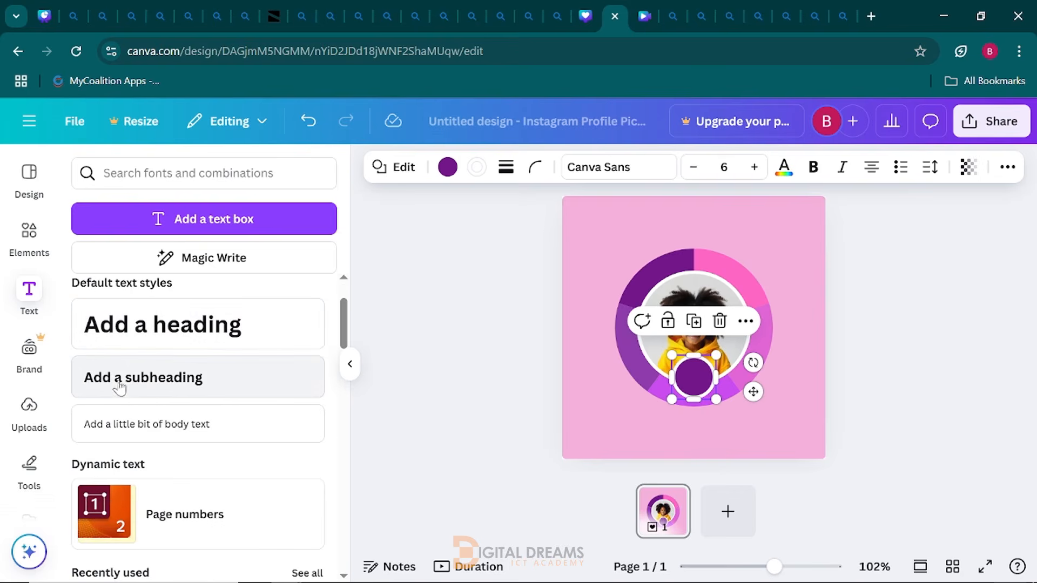
{"action": "left_click", "coordinate": [168, 327]}
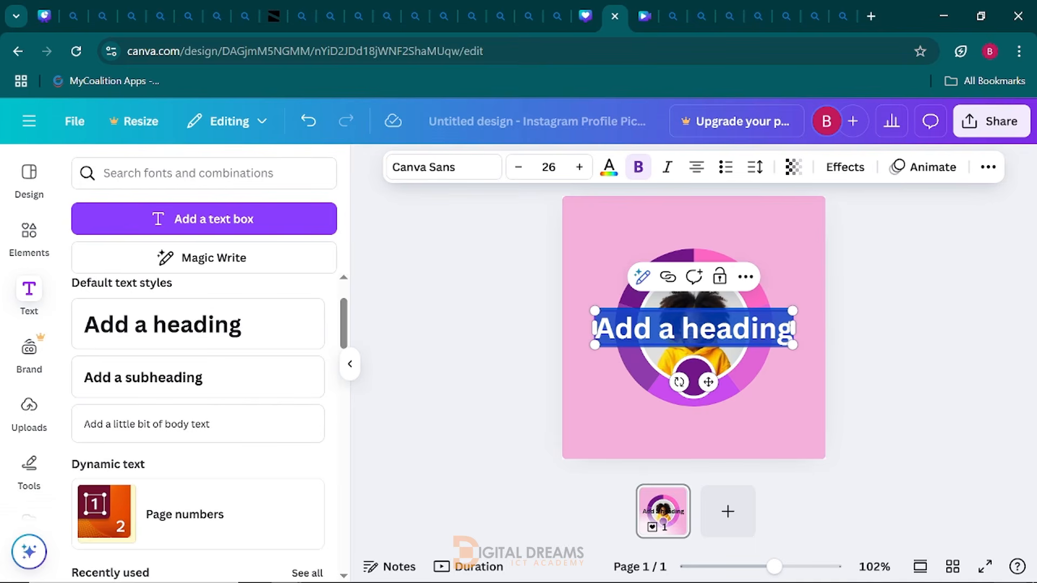
{"action": "key", "text": "Delete"}
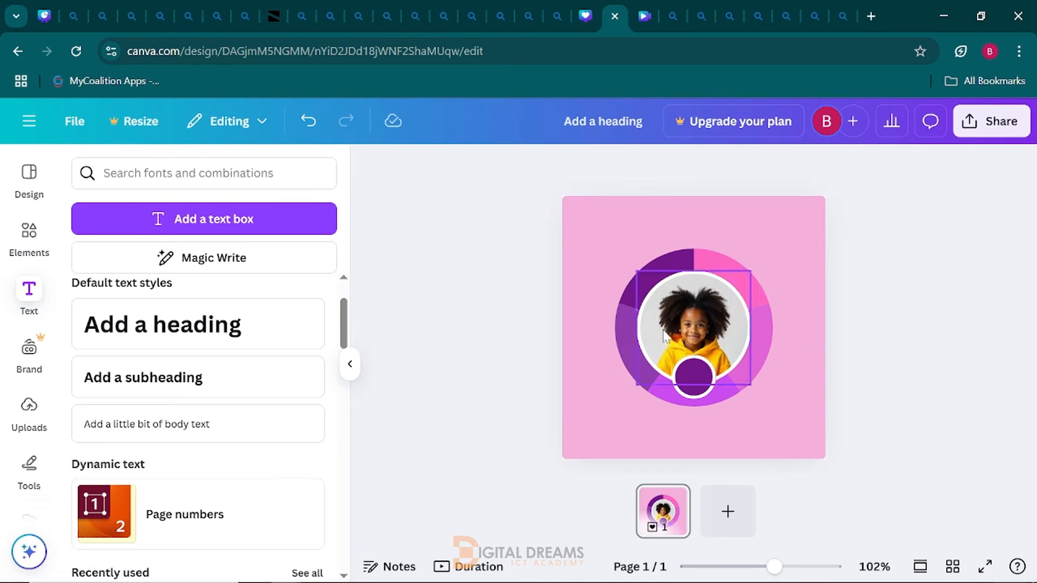
Add the multicolored "team work" font combination from the recently used text styles to the page
{"action": "scroll", "coordinate": [250, 343], "scroll_direction": "down", "scroll_amount": 2}
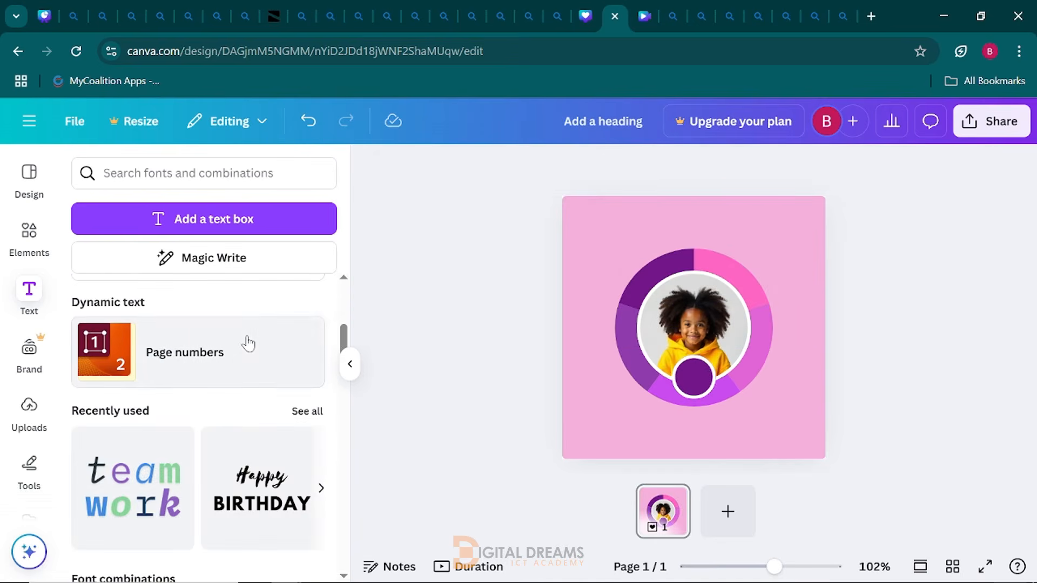
{"action": "scroll", "coordinate": [162, 359], "scroll_direction": "down", "scroll_amount": 3}
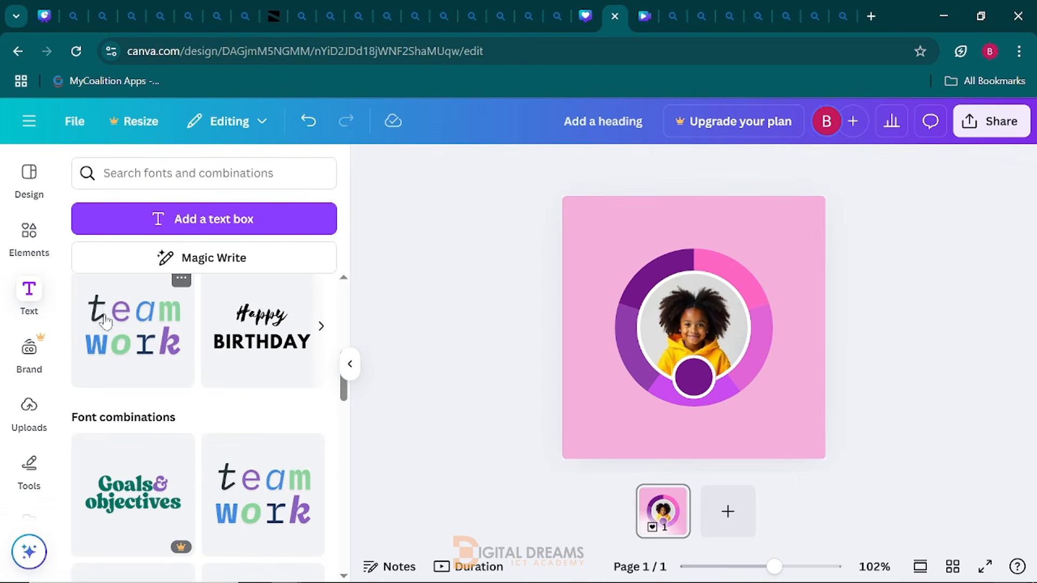
{"action": "left_click", "coordinate": [119, 330]}
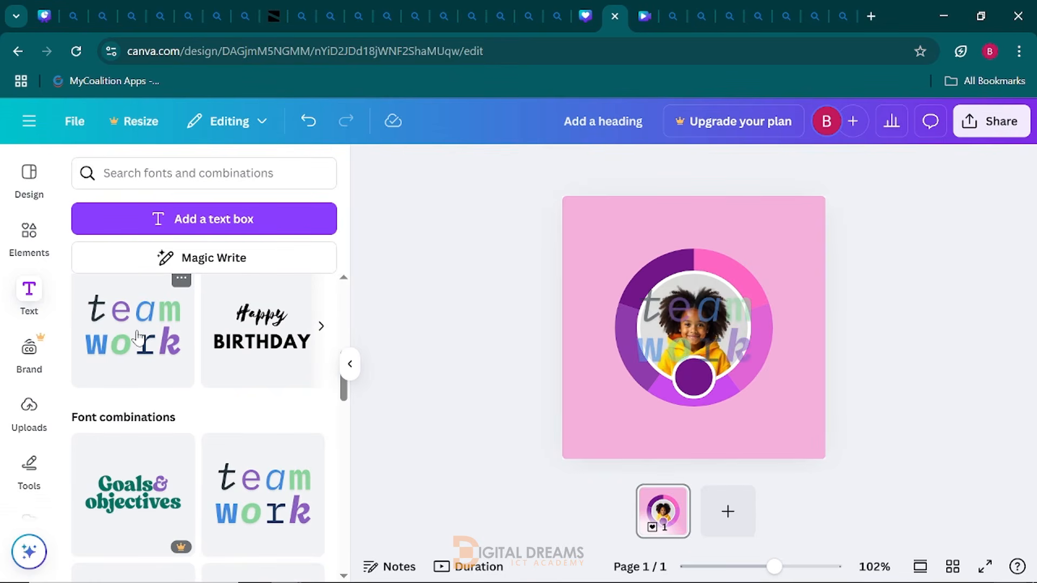
{"action": "left_click", "coordinate": [732, 323]}
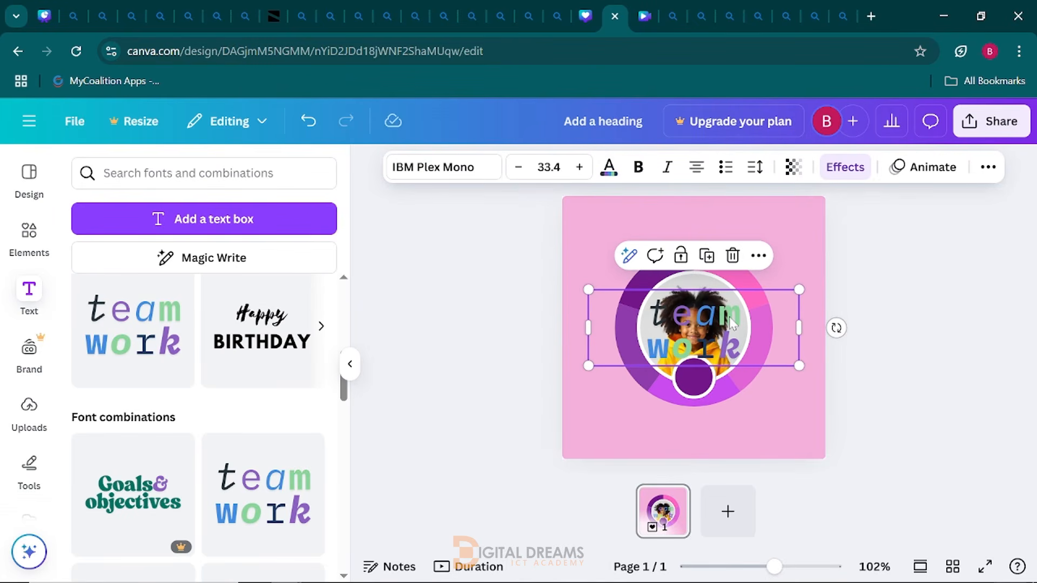
Replace the "team work" text with "my name is" followed by a first name, and leave text editing
{"action": "double_click", "coordinate": [742, 346]}
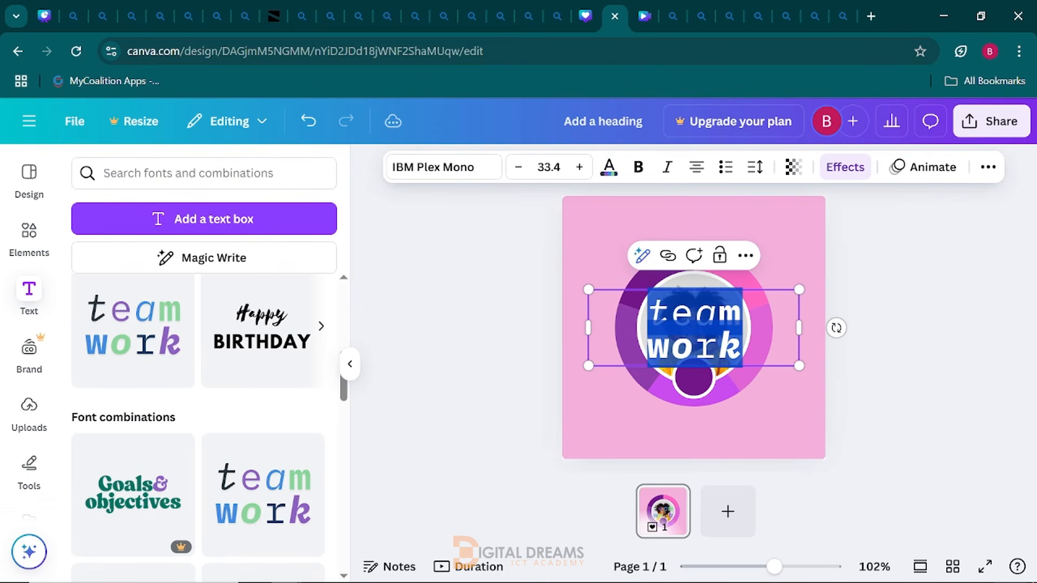
{"action": "type", "text": "my n"}
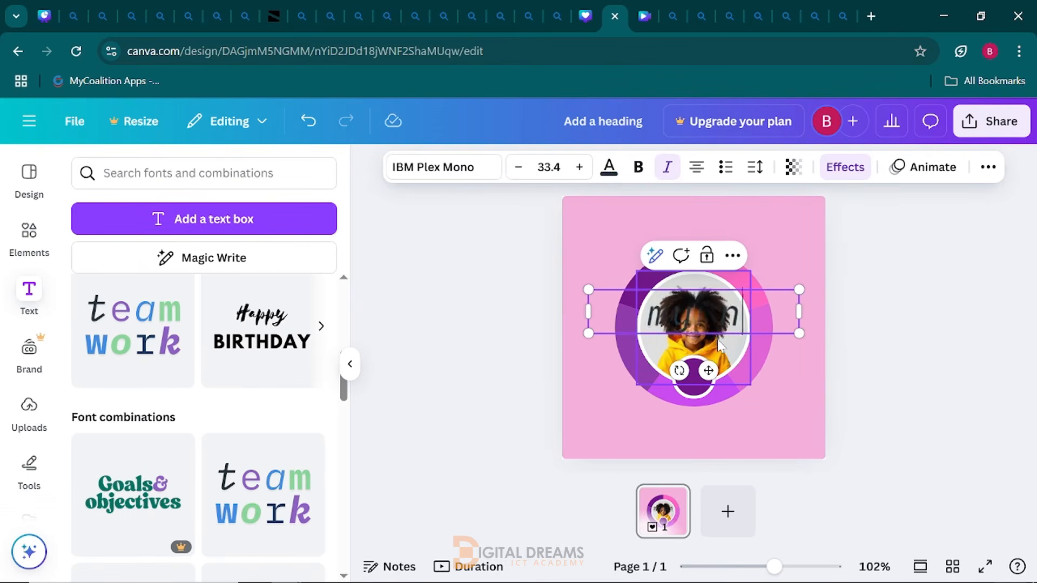
{"action": "type", "text": "ame is"}
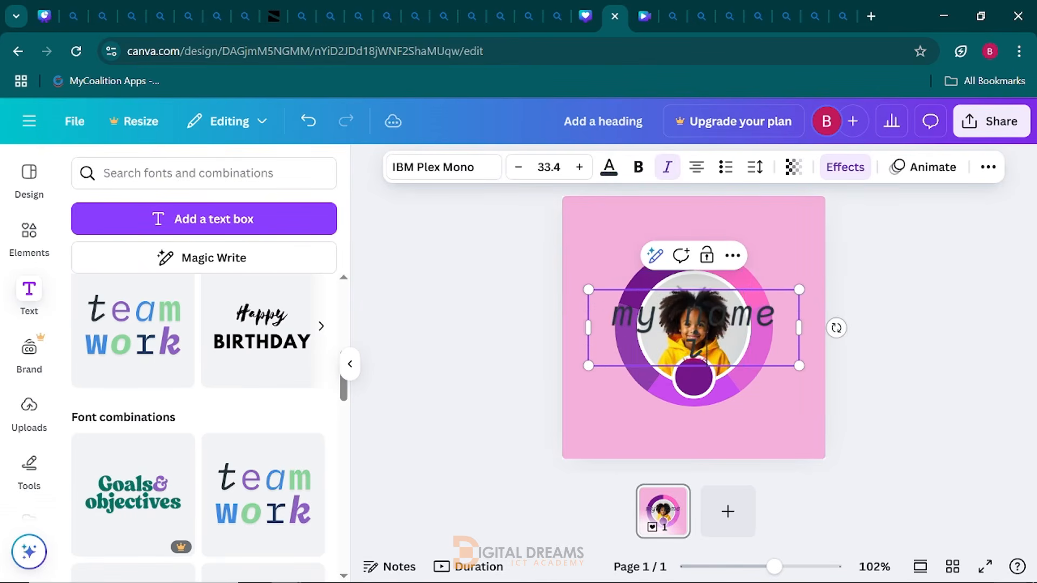
{"action": "type", "text": " peter"}
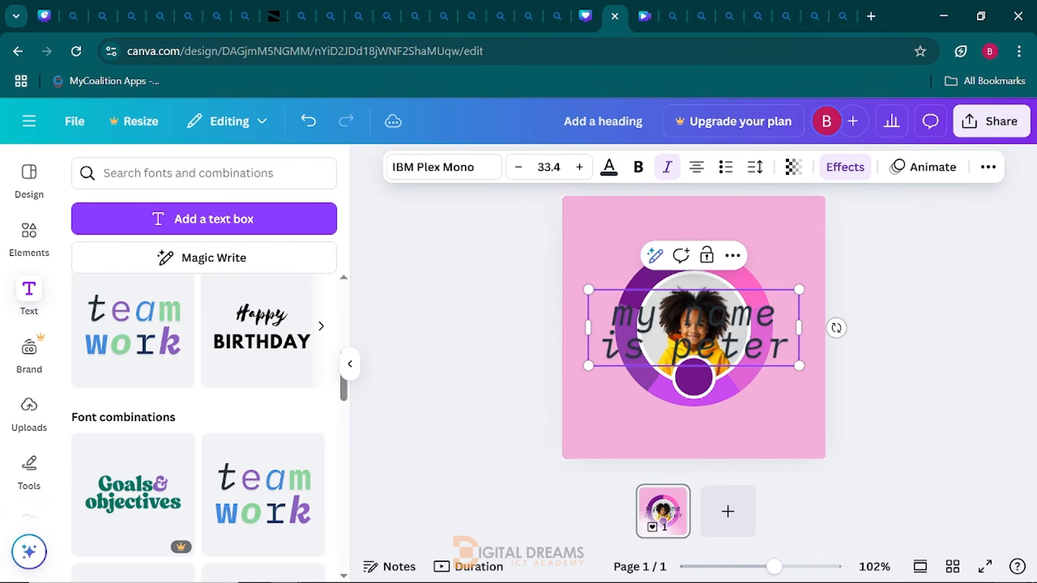
{"action": "left_click", "coordinate": [582, 362]}
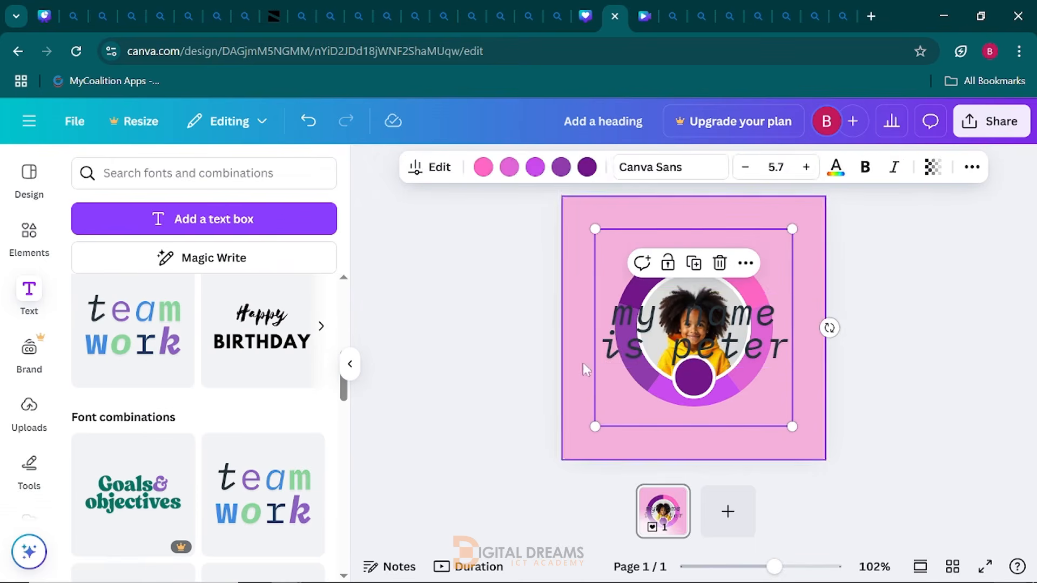
Shrink the name text to font size 7 and place it over the small purple circle
{"action": "left_click", "coordinate": [621, 341]}
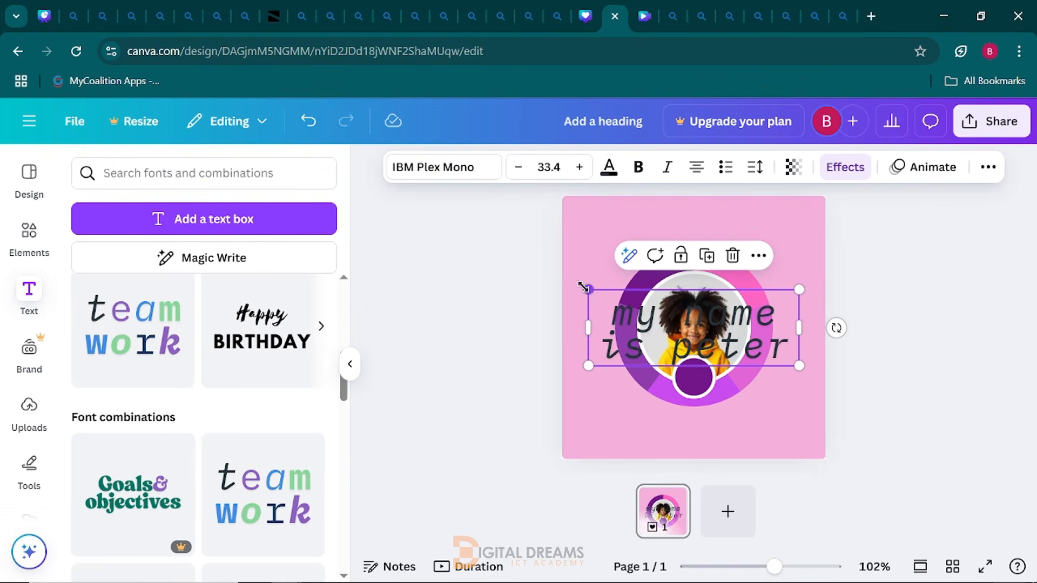
{"action": "left_click_drag", "start_coordinate": [584, 288], "coordinate": [691, 379]}
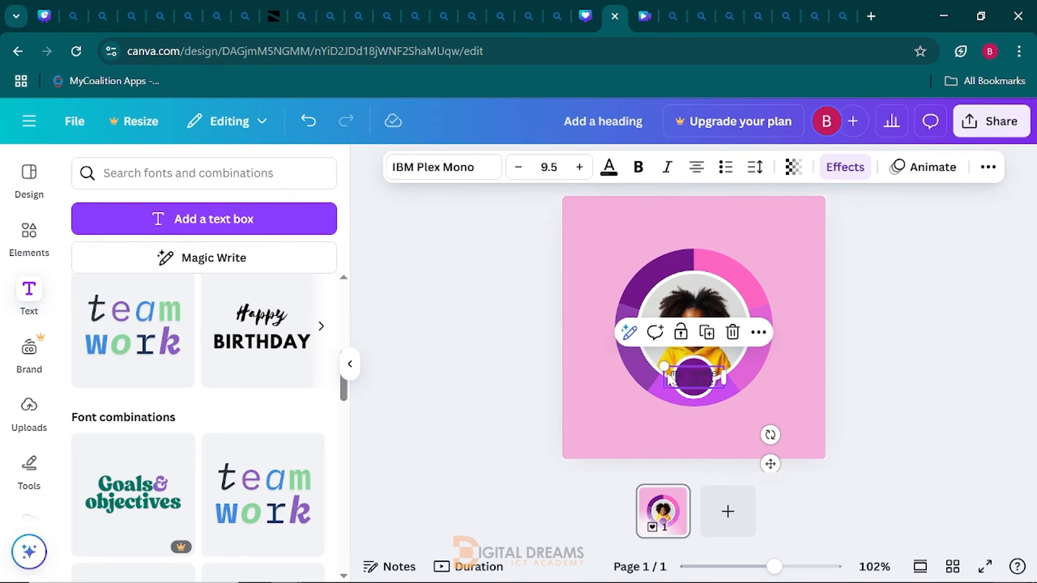
{"action": "left_click_drag", "start_coordinate": [664, 366], "coordinate": [671, 369]}
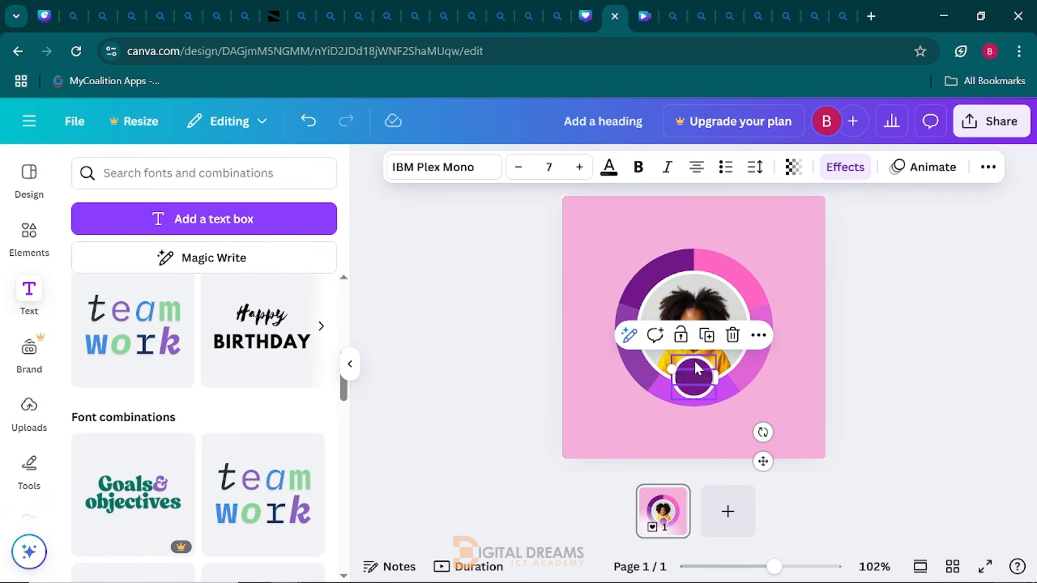
Enlarge the small purple circle slightly and shift the name text to fit within it
{"action": "left_click", "coordinate": [697, 400]}
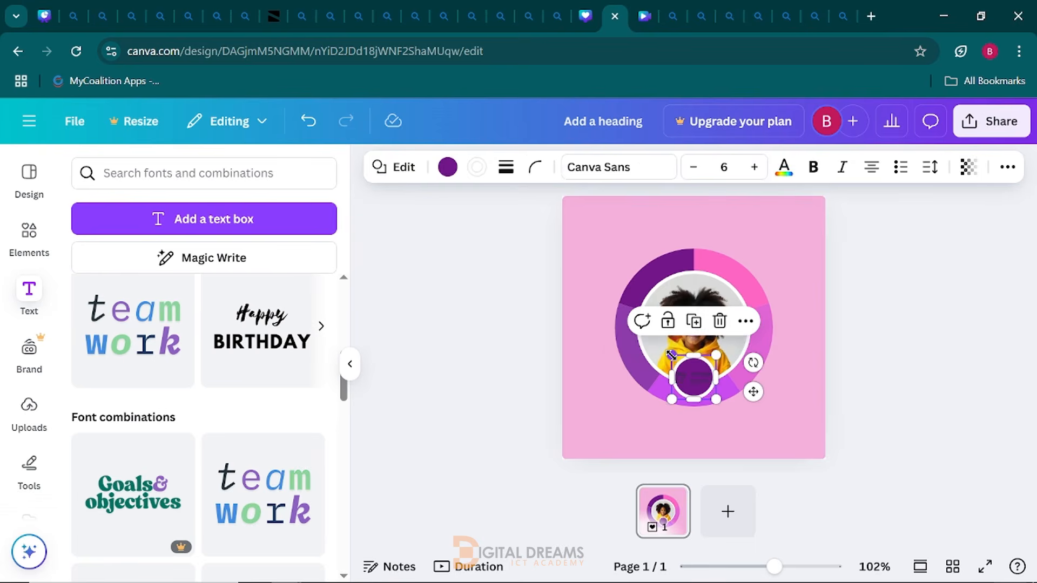
{"action": "mouse_move", "coordinate": [672, 355]}
{"action": "left_mouse_down"}
{"action": "mouse_move", "coordinate": [658, 349]}
{"action": "mouse_move", "coordinate": [665, 355]}
{"action": "left_mouse_up"}
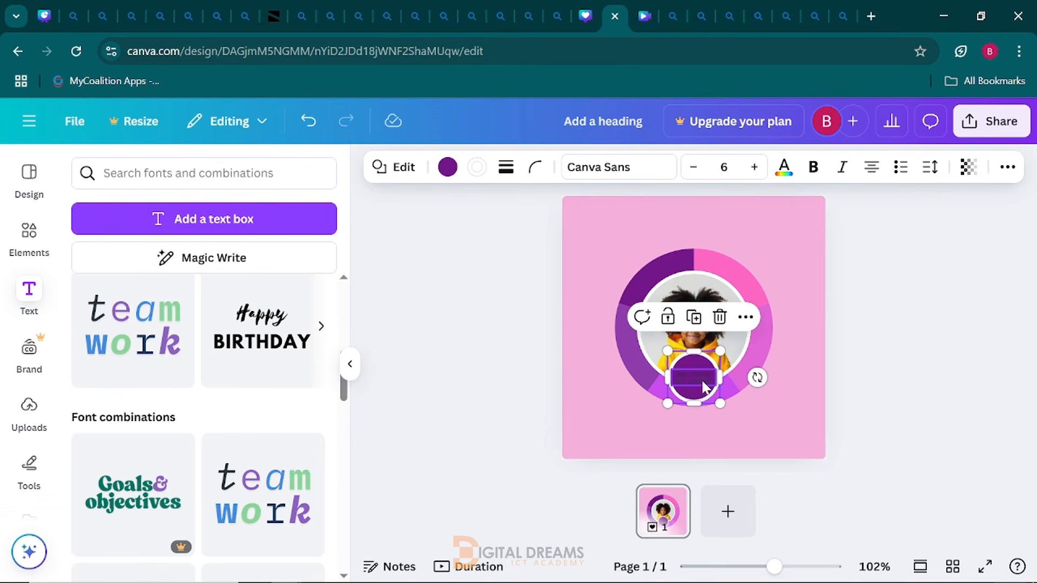
{"action": "left_click", "coordinate": [699, 378]}
{"action": "left_click_drag", "start_coordinate": [695, 379], "coordinate": [697, 385]}
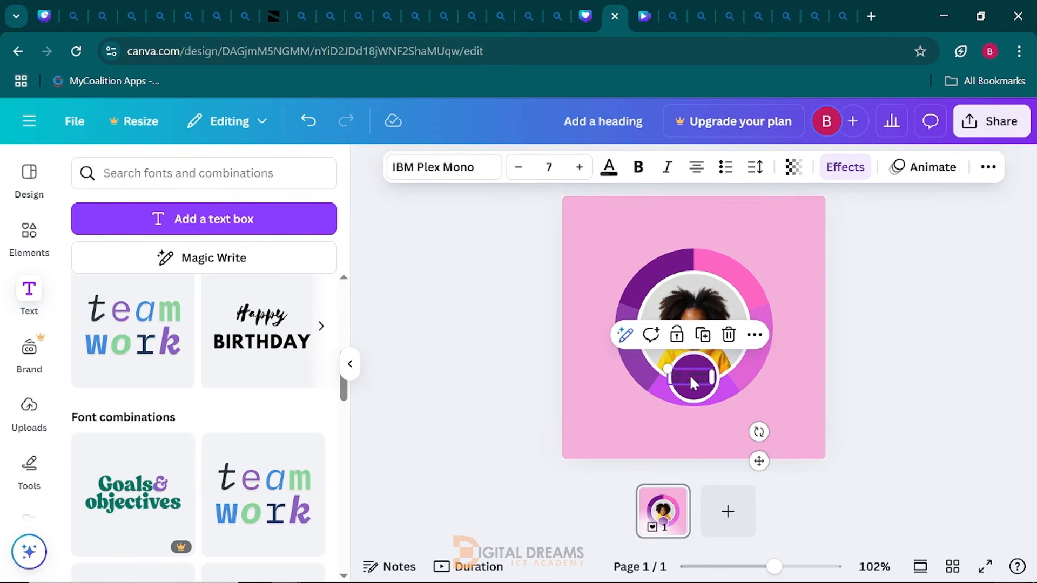
Color the name text on the purple circle white using the document colors
{"action": "key", "text": "ctrl+i"}
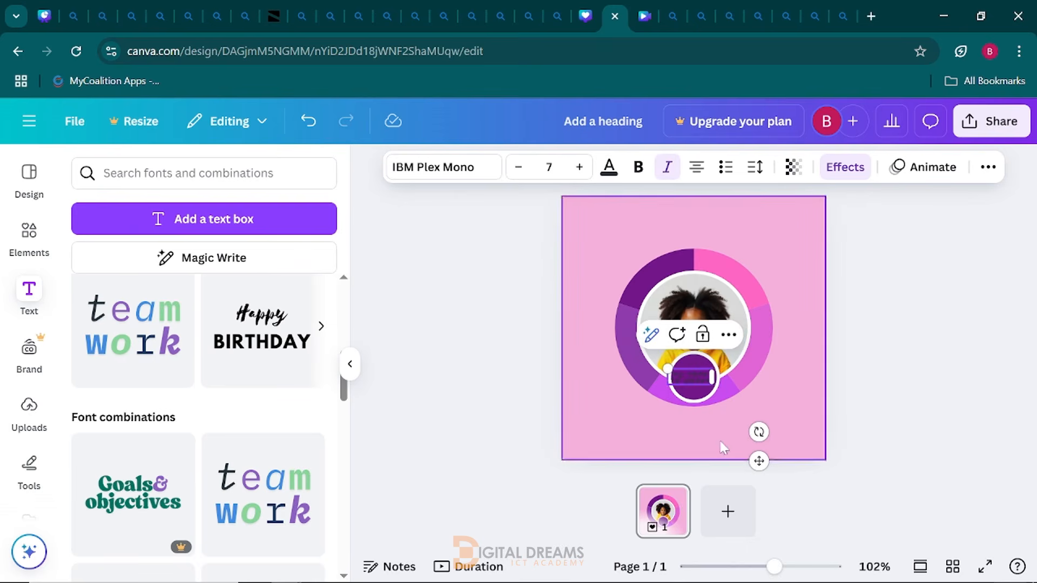
{"action": "left_click", "coordinate": [682, 372]}
{"action": "left_click", "coordinate": [686, 372]}
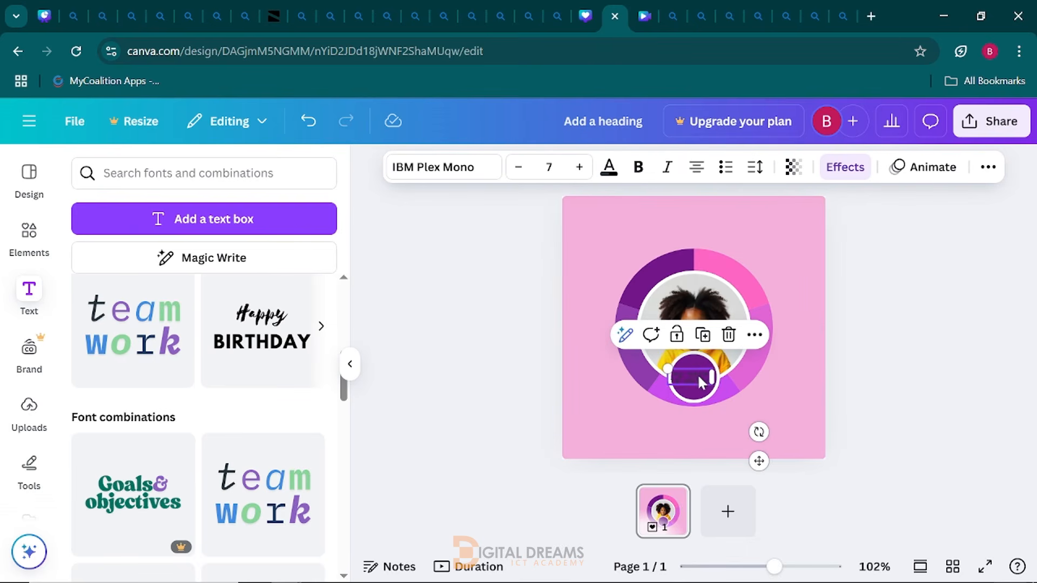
{"action": "left_click", "coordinate": [612, 176]}
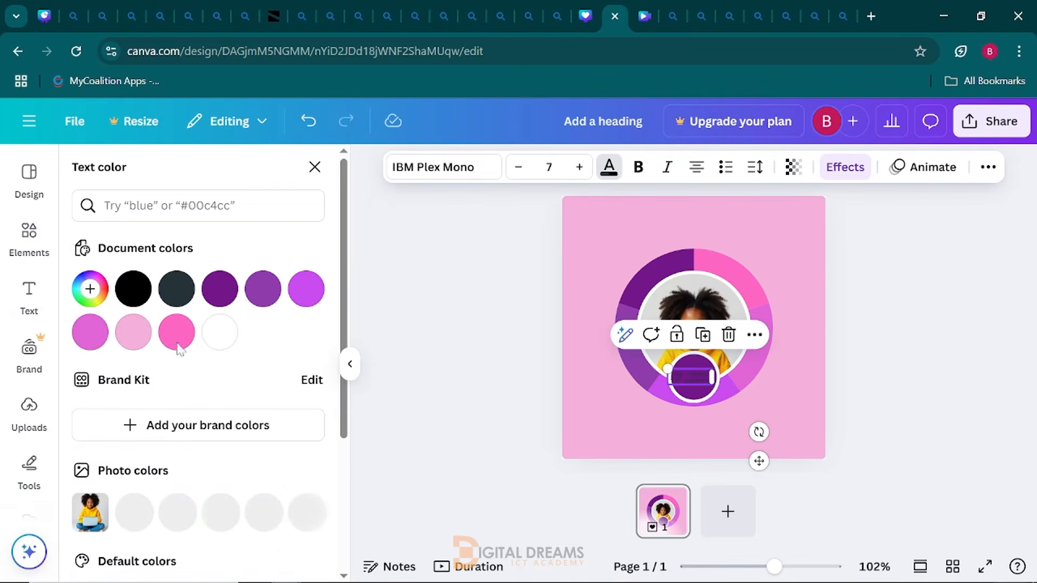
{"action": "left_click", "coordinate": [218, 335]}
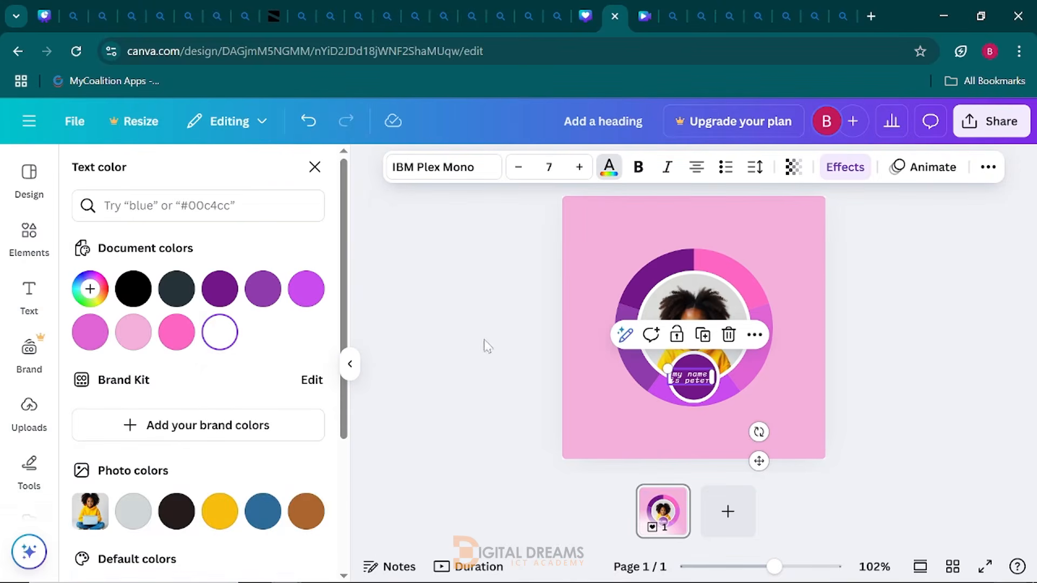
{"action": "left_click", "coordinate": [515, 330]}
{"action": "left_click", "coordinate": [639, 395]}
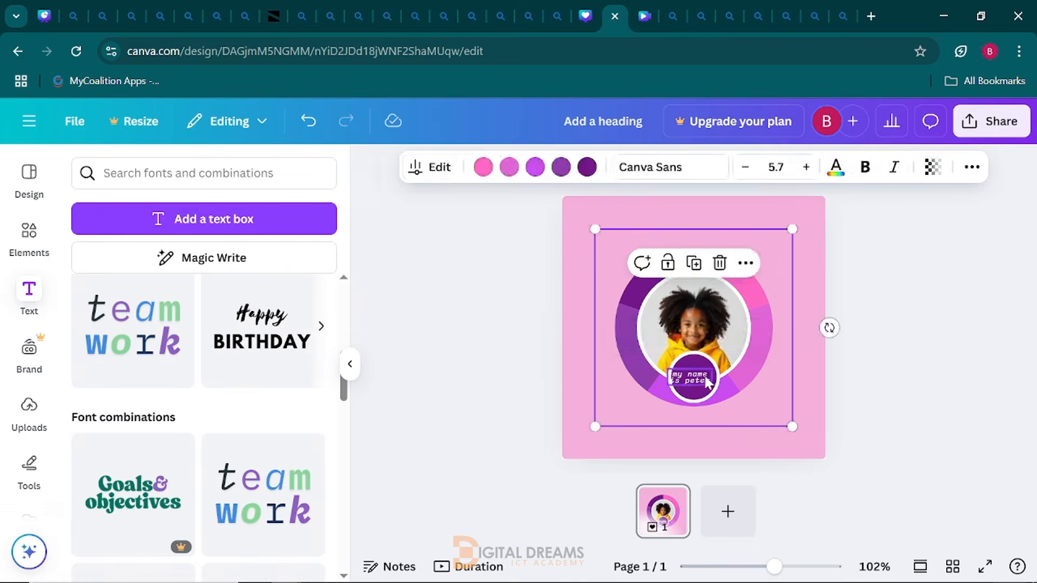
Shrink the white name text slightly further and center it inside the purple circle
{"action": "left_click", "coordinate": [699, 380]}
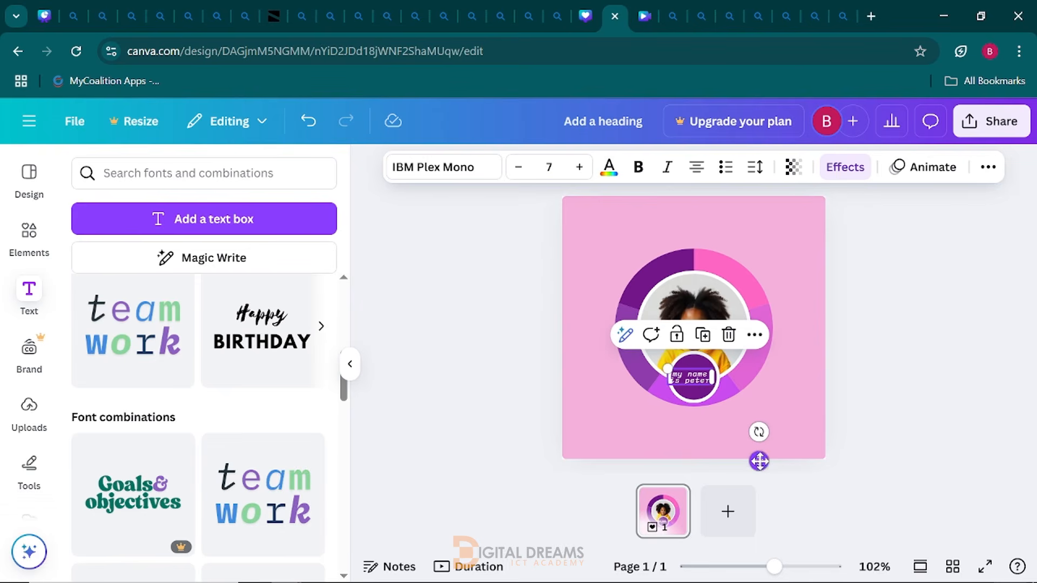
{"action": "left_click_drag", "start_coordinate": [759, 461], "coordinate": [759, 459]}
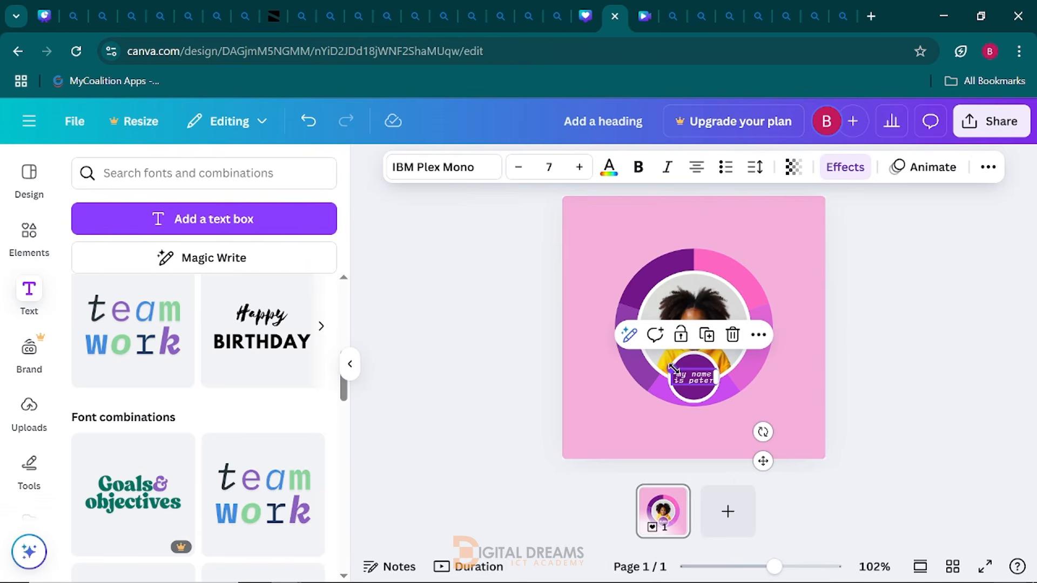
{"action": "left_click_drag", "start_coordinate": [674, 371], "coordinate": [677, 373]}
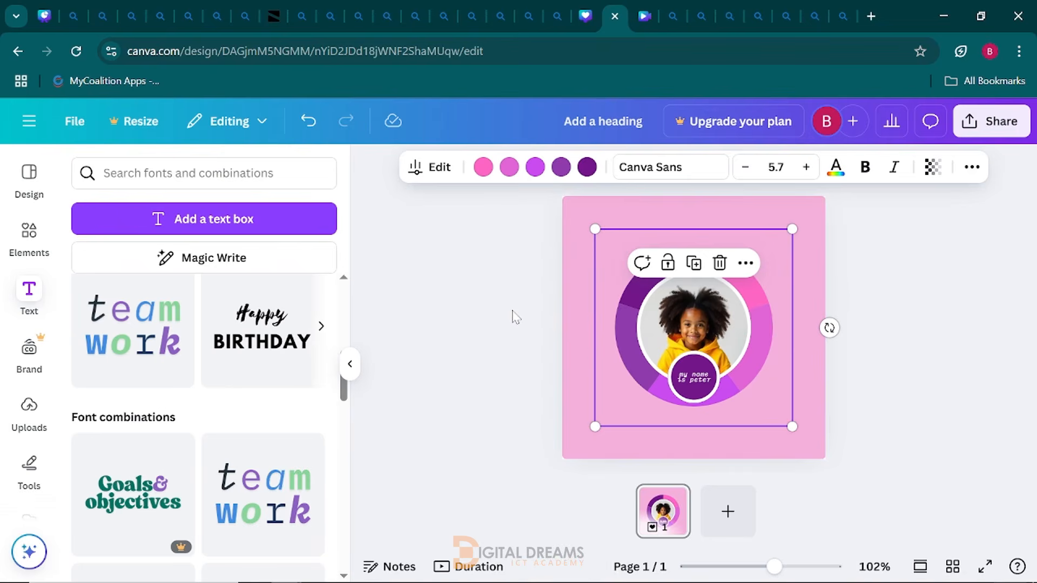
{"action": "left_click", "coordinate": [348, 373]}
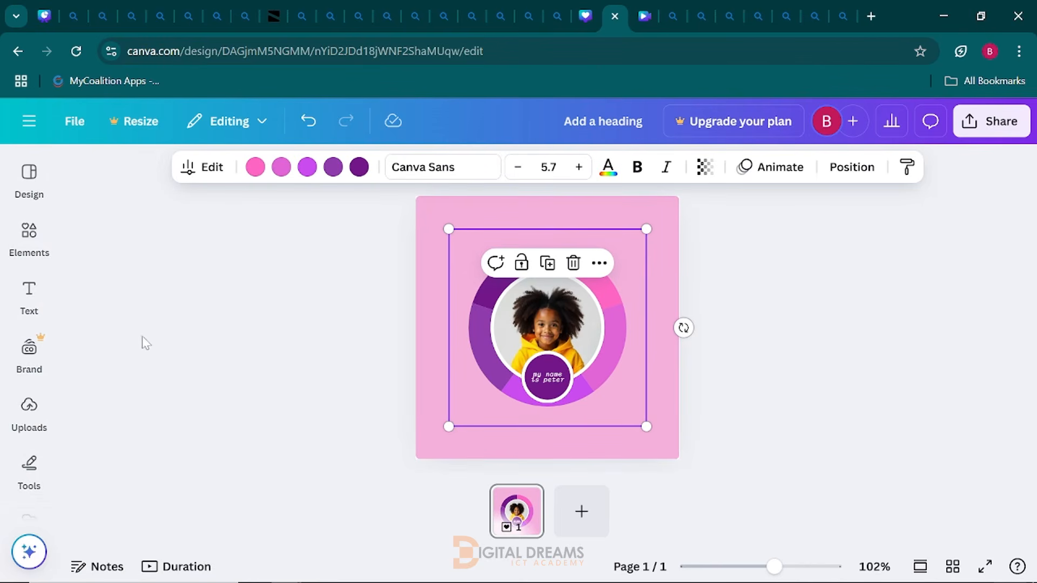
Replace the previous elements search with a search for "star outline"
{"action": "left_click", "coordinate": [19, 242]}
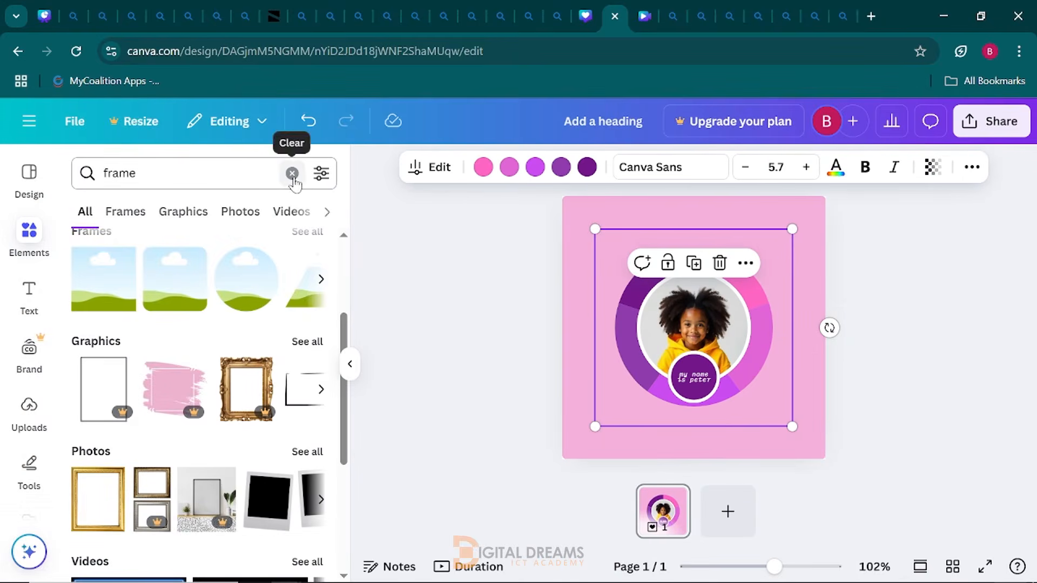
{"action": "left_click", "coordinate": [292, 174]}
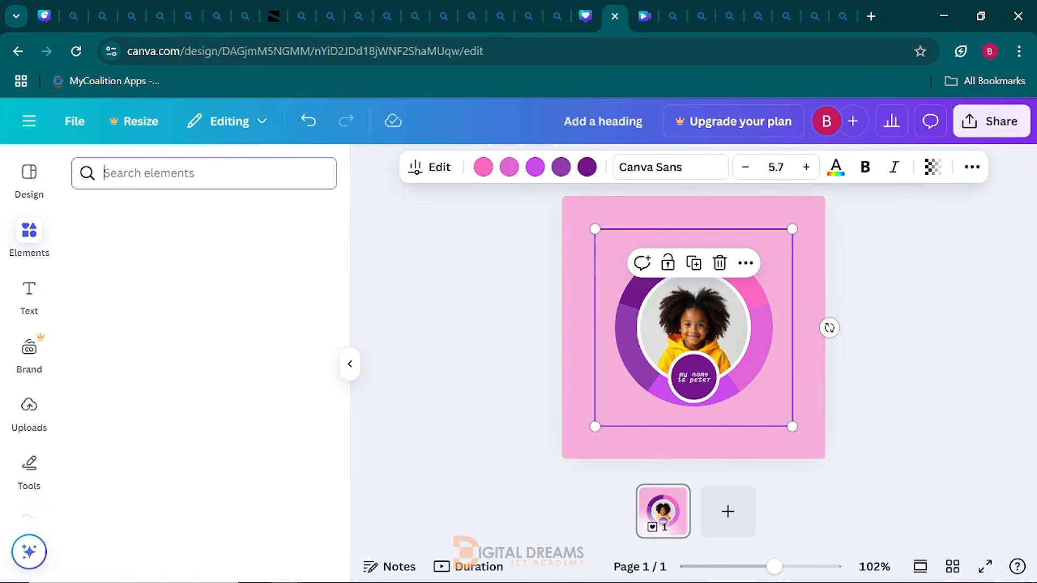
{"action": "type", "text": "str"}
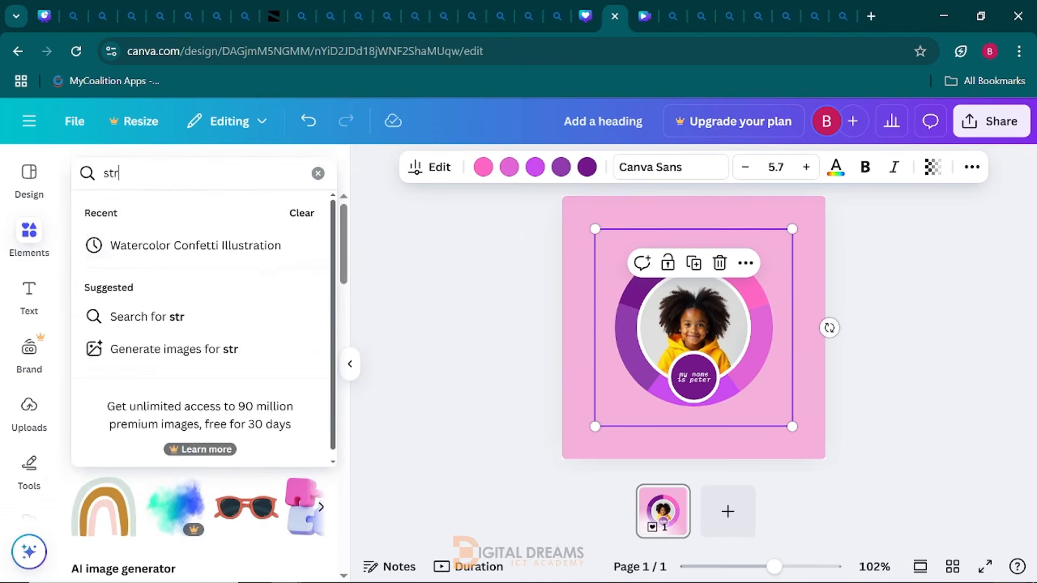
{"action": "key", "text": "BackSpace"}
{"action": "type", "text": "ar"}
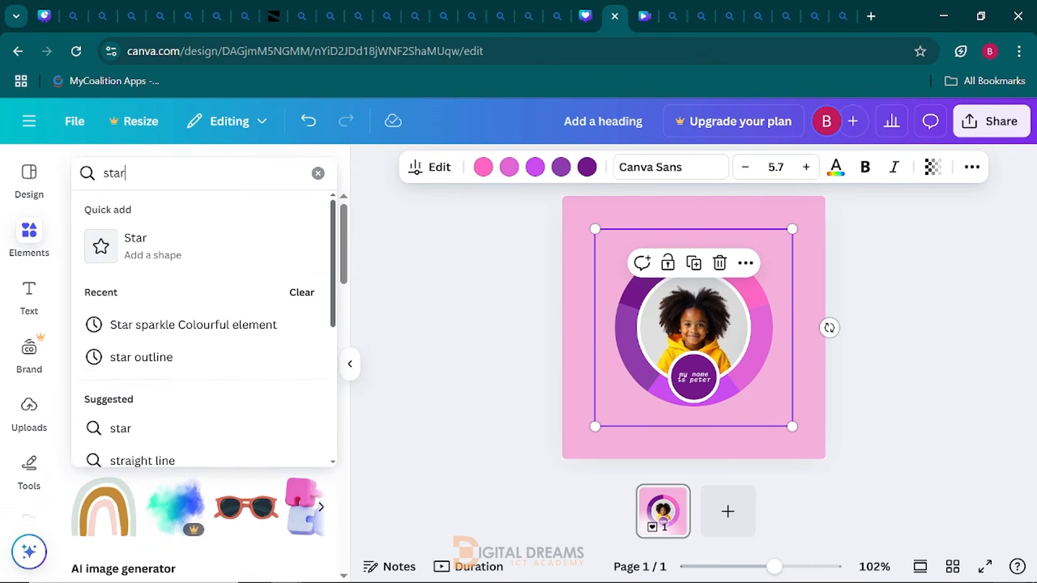
{"action": "type", "text": " outli"}
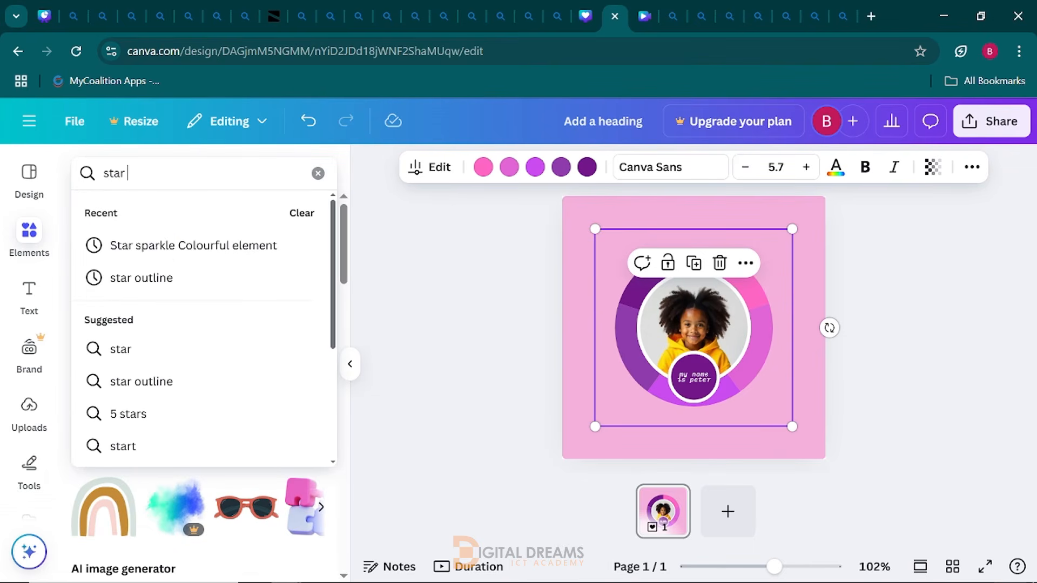
{"action": "type", "text": "ne"}
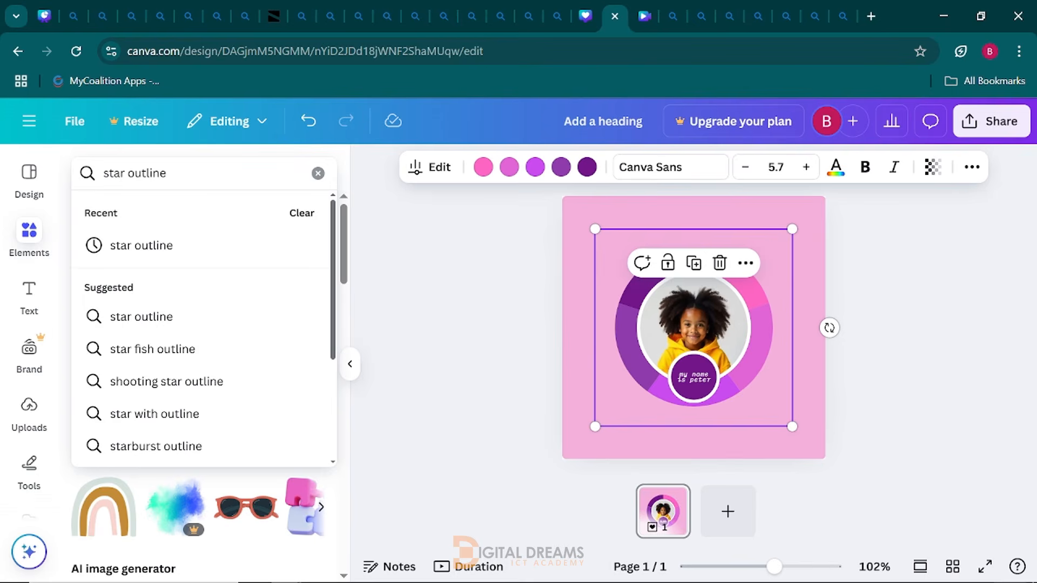
{"action": "key", "text": "Return"}
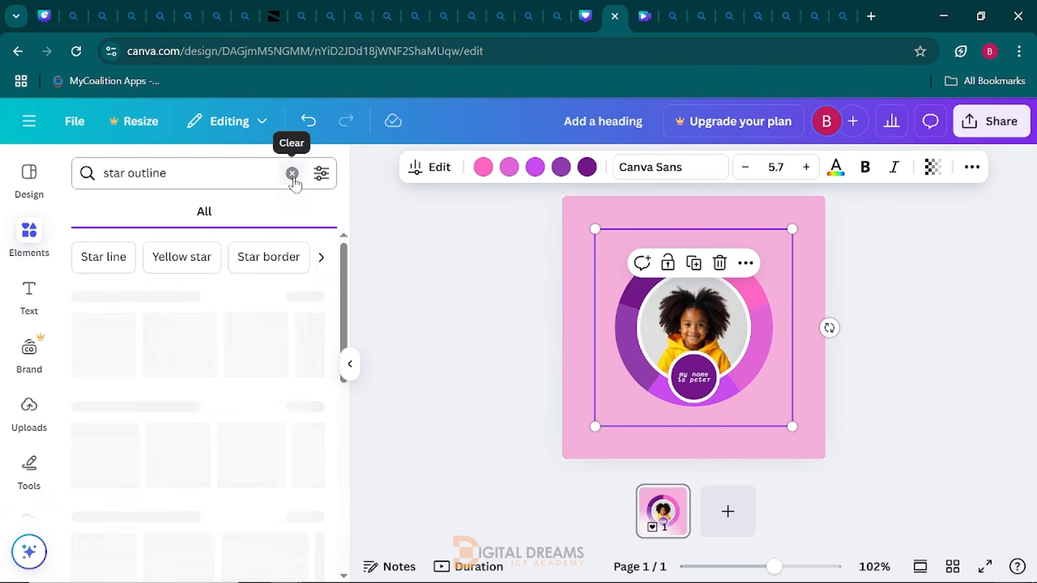
Browse the star outline graphics and add the free one with three four-pointed sparkles to the page
{"action": "scroll", "coordinate": [160, 396], "scroll_direction": "down", "scroll_amount": 3}
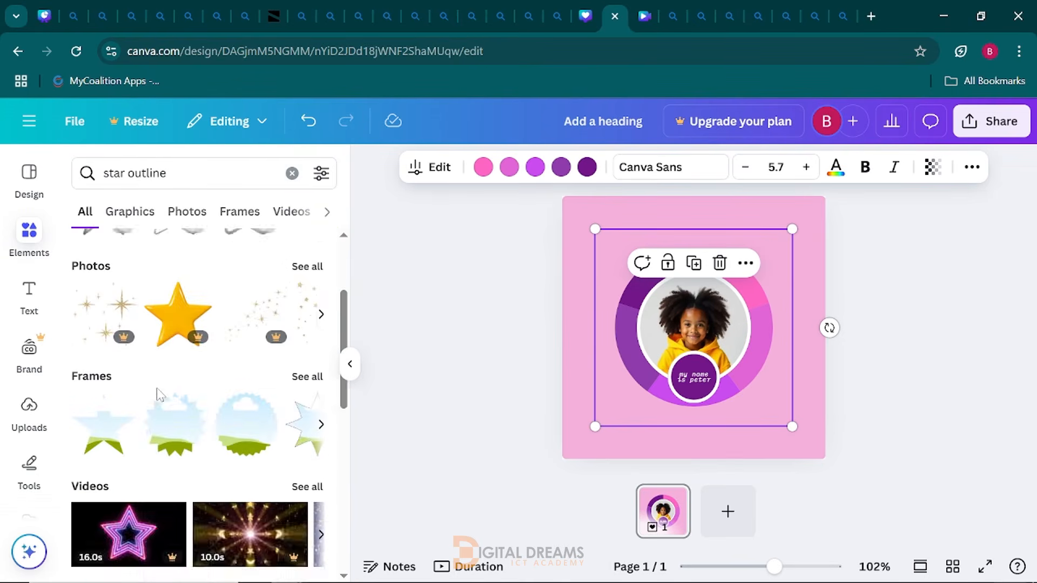
{"action": "scroll", "coordinate": [156, 394], "scroll_direction": "up", "scroll_amount": 1}
{"action": "scroll", "coordinate": [158, 396], "scroll_direction": "up", "scroll_amount": 2}
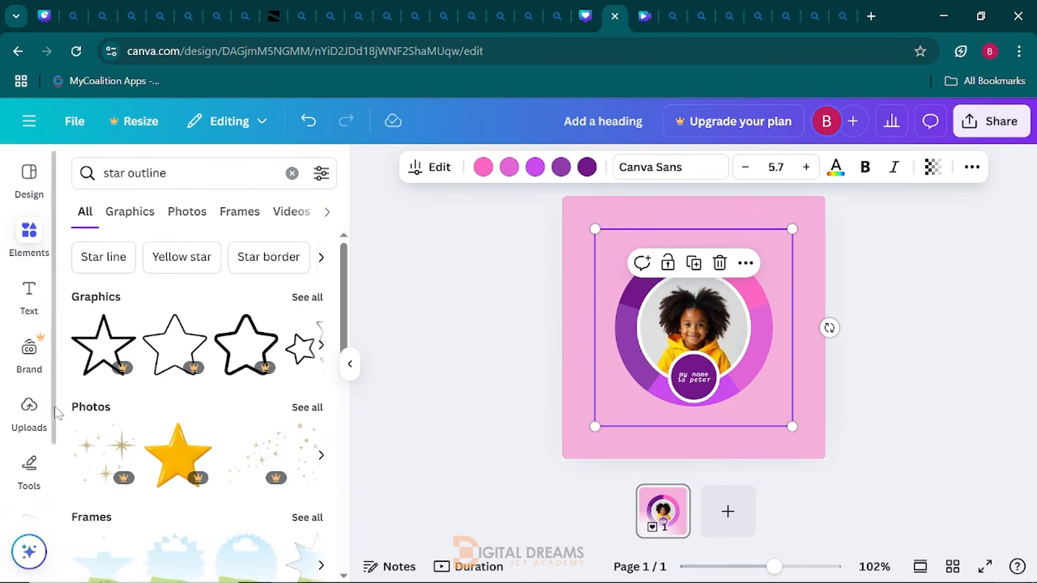
{"action": "left_click", "coordinate": [321, 348]}
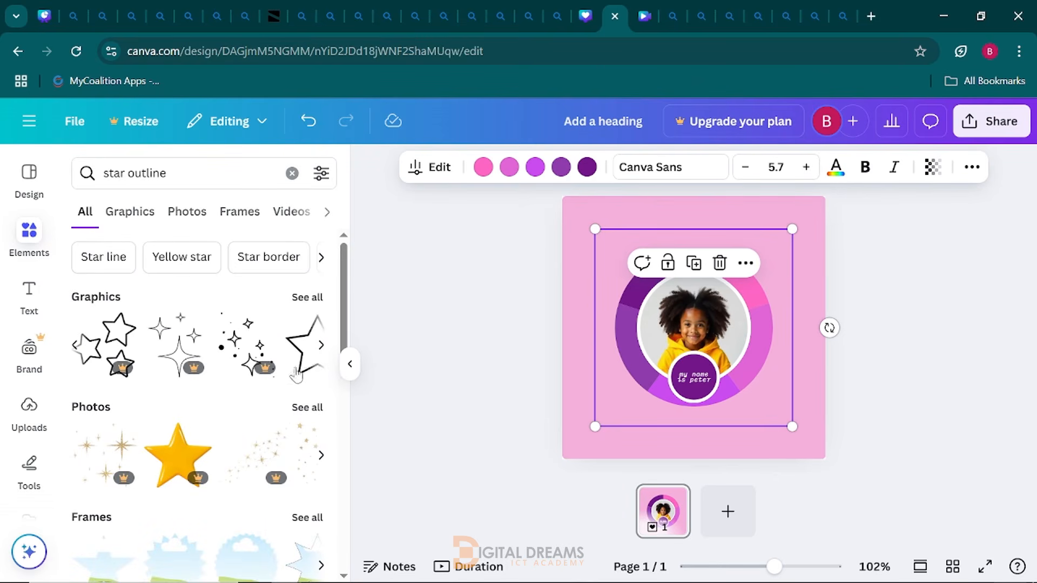
{"action": "left_click", "coordinate": [321, 348]}
{"action": "left_click", "coordinate": [321, 347]}
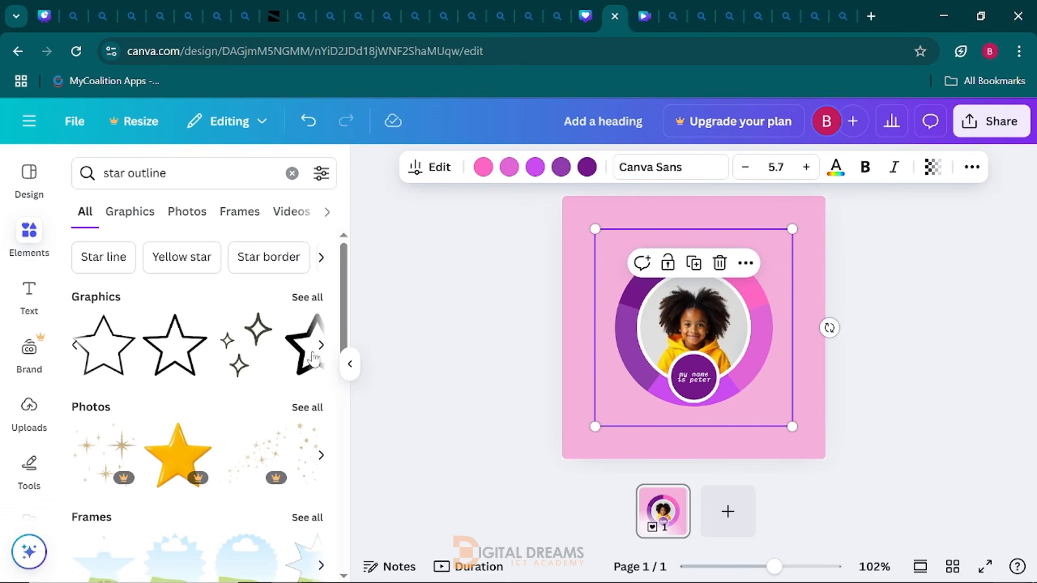
{"action": "left_click", "coordinate": [236, 359]}
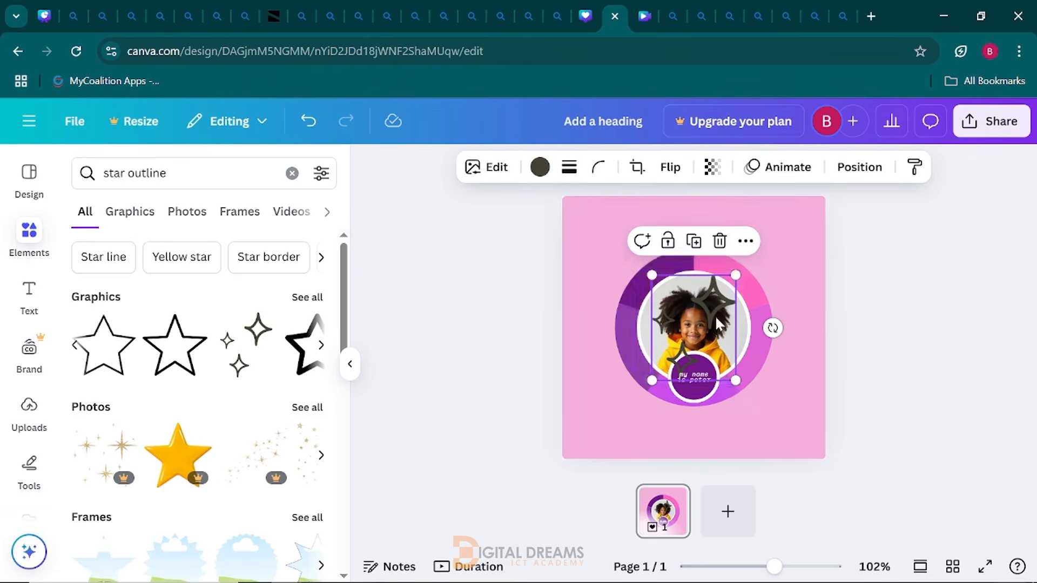
Move the sparkle graphic into the page's upper-left corner and scale it down slightly to fit beside the ring
{"action": "left_click_drag", "start_coordinate": [712, 311], "coordinate": [627, 237]}
{"action": "left_click_drag", "start_coordinate": [567, 202], "coordinate": [577, 213]}
{"action": "mouse_move", "coordinate": [634, 248]}
{"action": "left_mouse_down"}
{"action": "mouse_move", "coordinate": [621, 244]}
{"action": "mouse_move", "coordinate": [626, 236]}
{"action": "left_mouse_up"}
{"action": "left_click", "coordinate": [585, 400]}
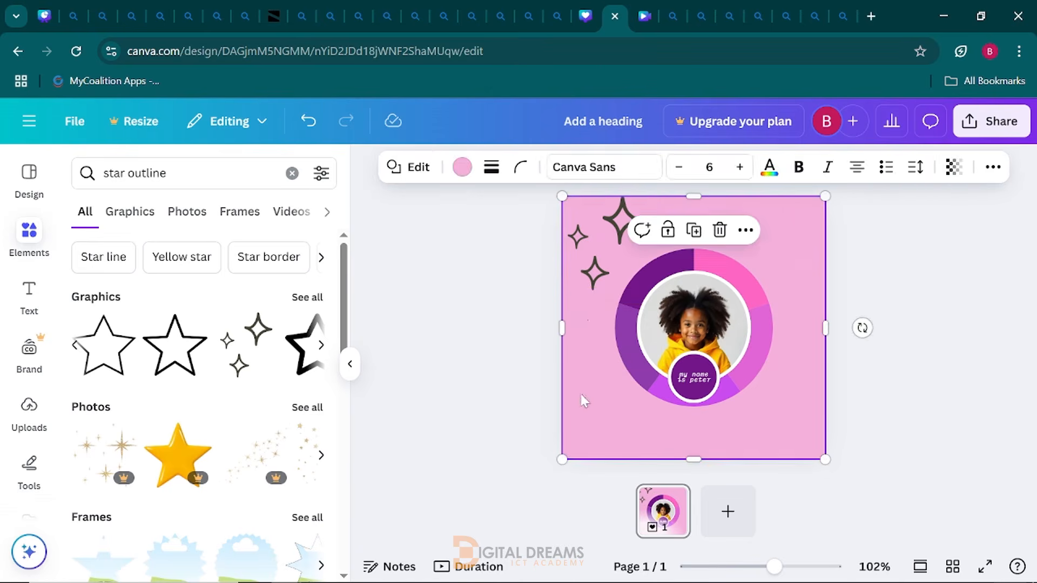
Recolor the sparkle graphic with the dark purple from the document colors
{"action": "left_click", "coordinate": [593, 278]}
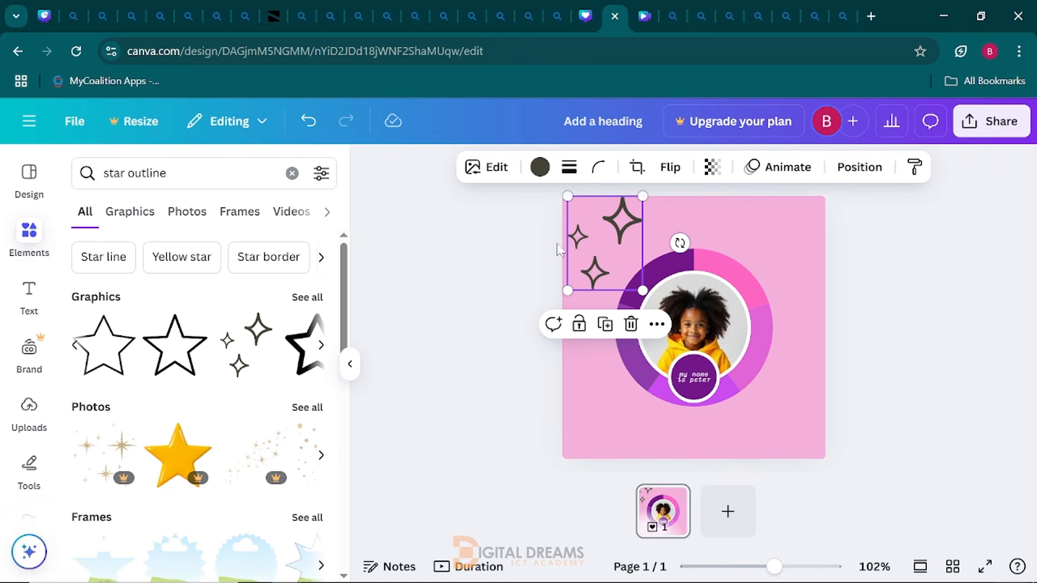
{"action": "left_click", "coordinate": [539, 167]}
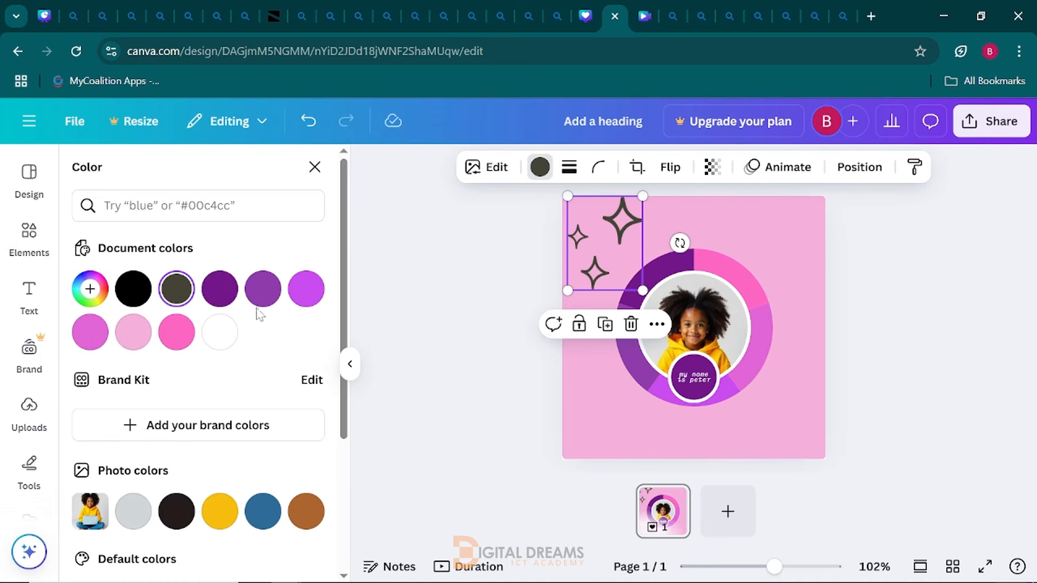
{"action": "left_click", "coordinate": [220, 294]}
{"action": "left_click", "coordinate": [599, 427]}
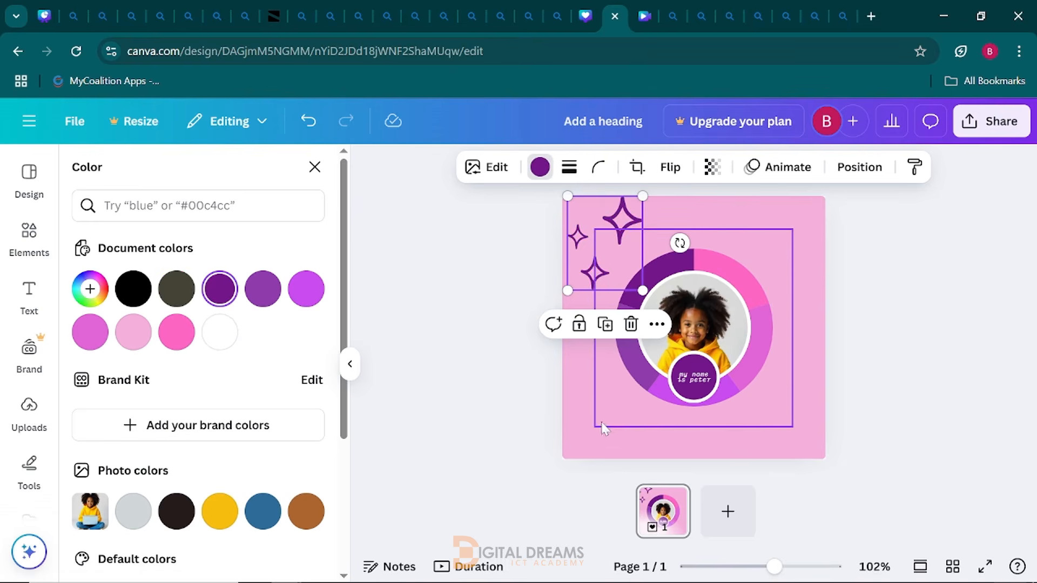
{"action": "left_click", "coordinate": [430, 239]}
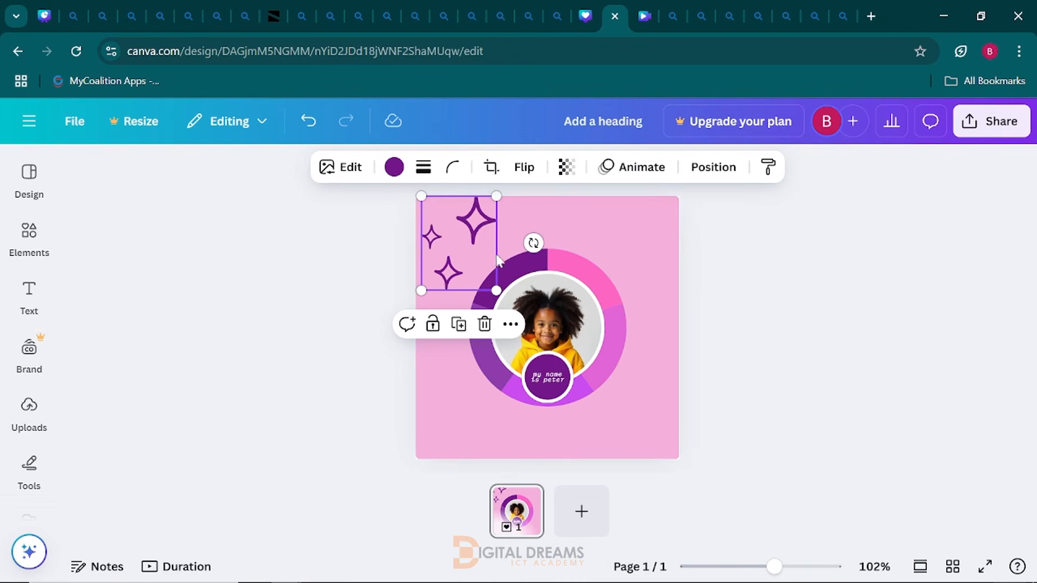
Duplicate the dark purple sparkle graphic and place the copy in the page's lower-right corner
{"action": "key", "text": "ctrl+d"}
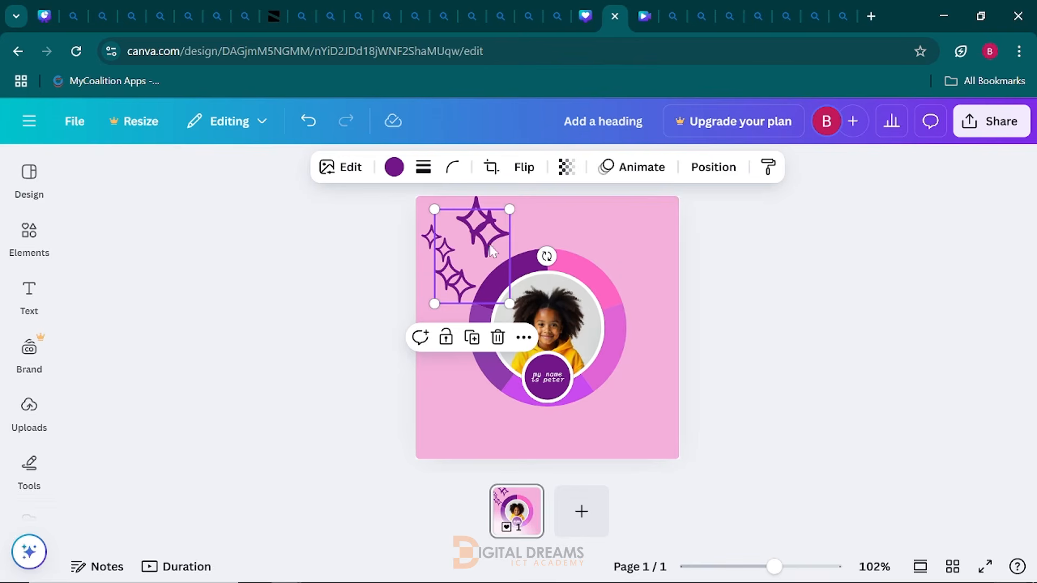
{"action": "left_click_drag", "start_coordinate": [488, 235], "coordinate": [655, 400]}
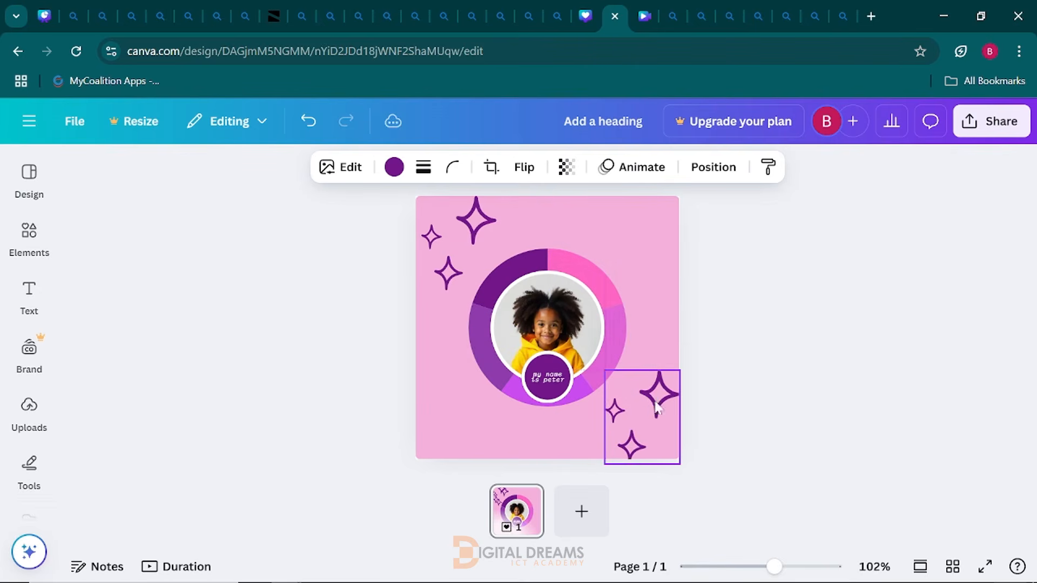
{"action": "left_click", "coordinate": [455, 417]}
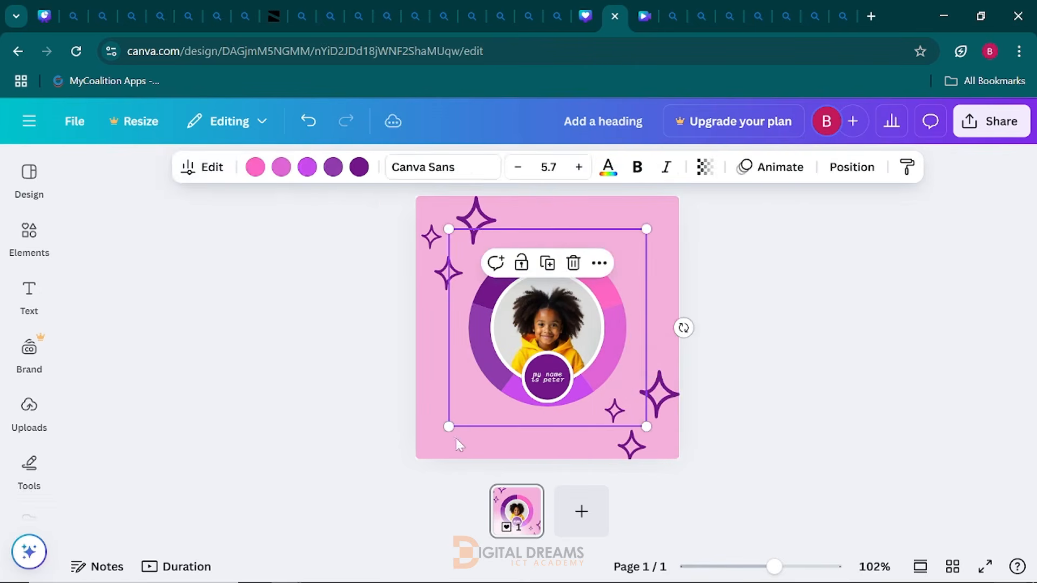
Deselect the chart ring and review the file types offered for downloading the design
{"action": "left_click", "coordinate": [346, 420]}
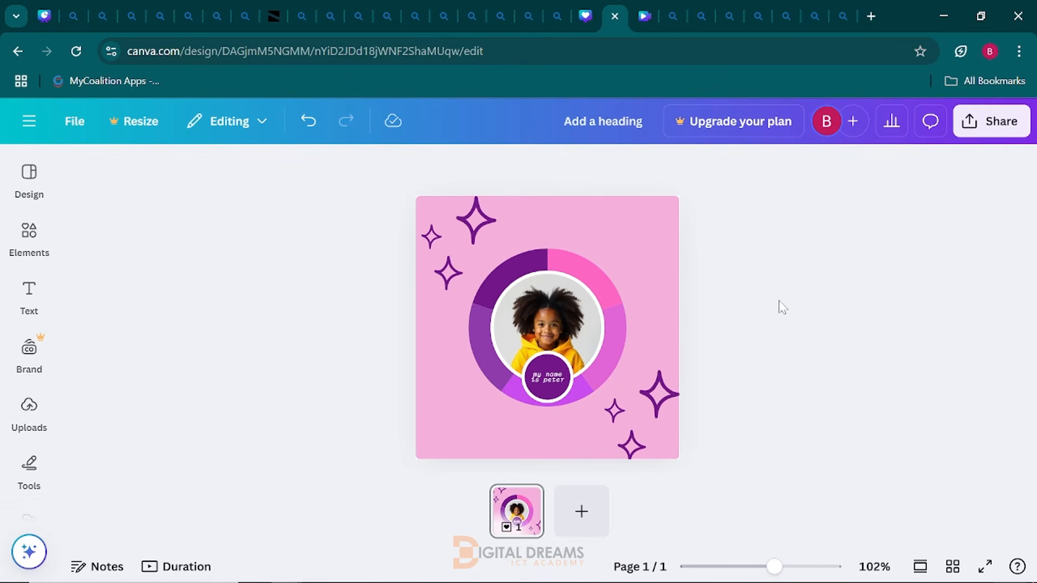
{"action": "left_click", "coordinate": [976, 124]}
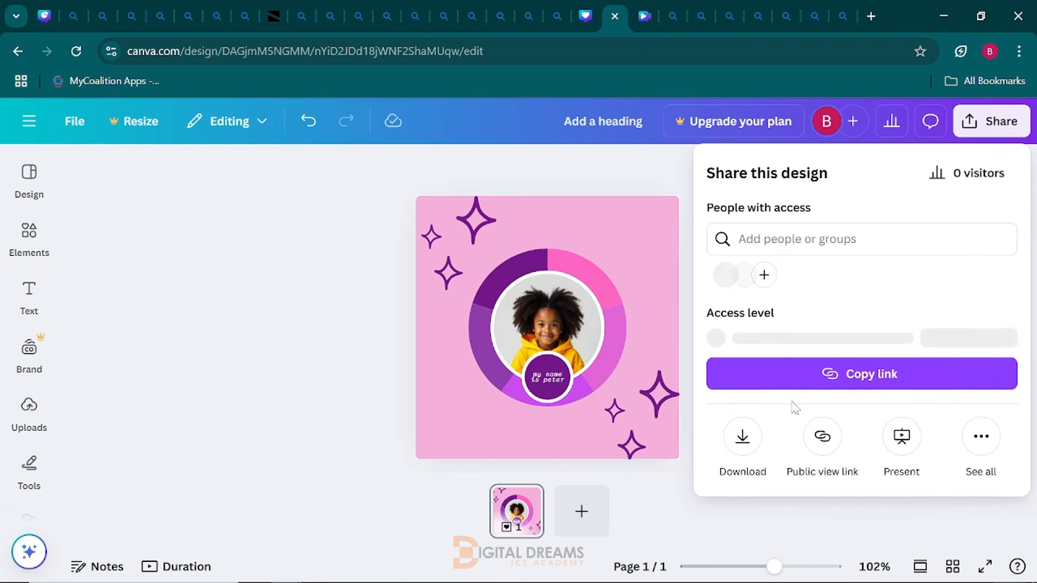
{"action": "left_click", "coordinate": [738, 451]}
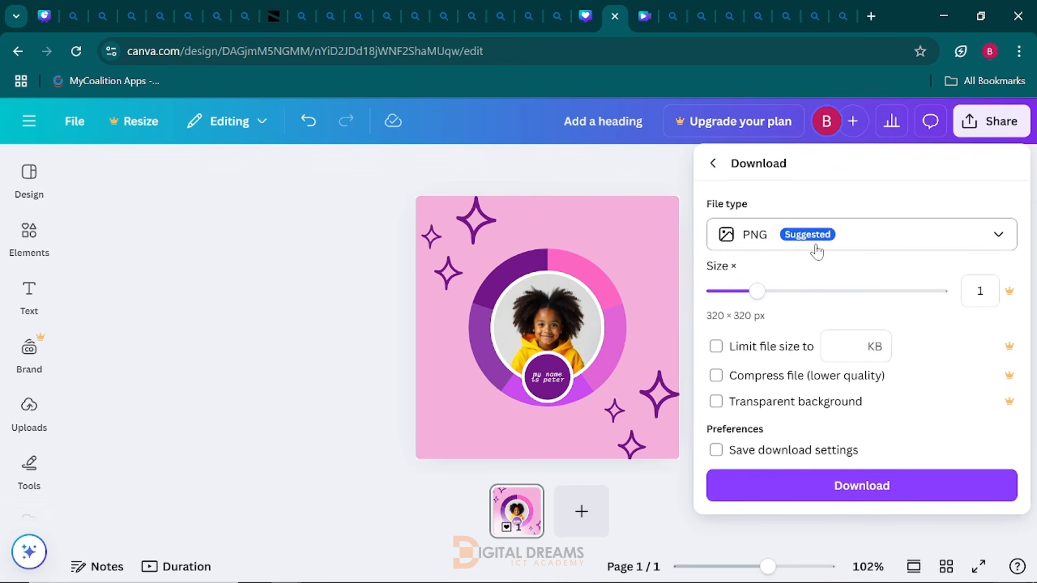
{"action": "left_click", "coordinate": [999, 242]}
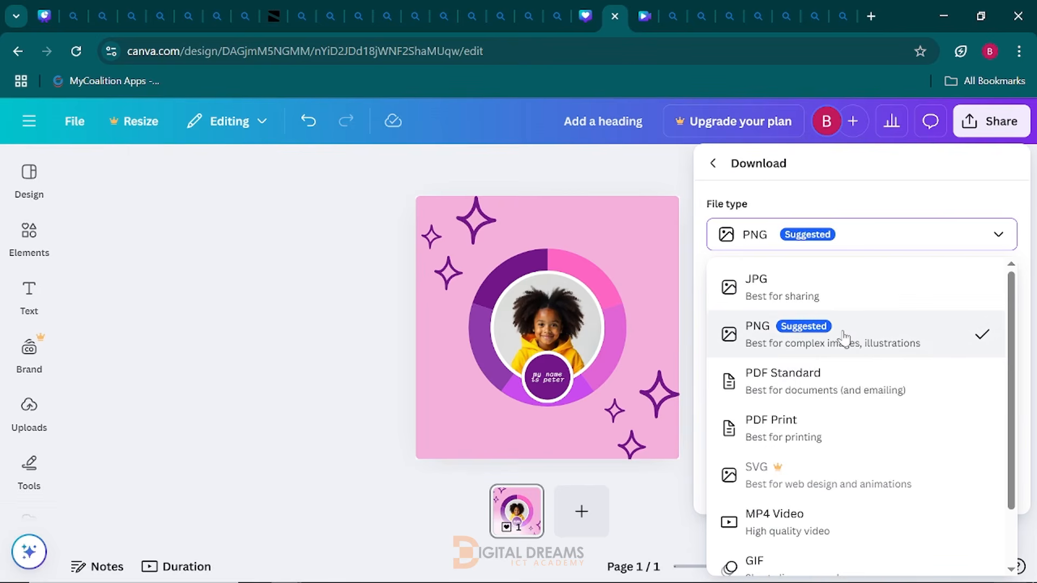
{"action": "left_click", "coordinate": [633, 458]}
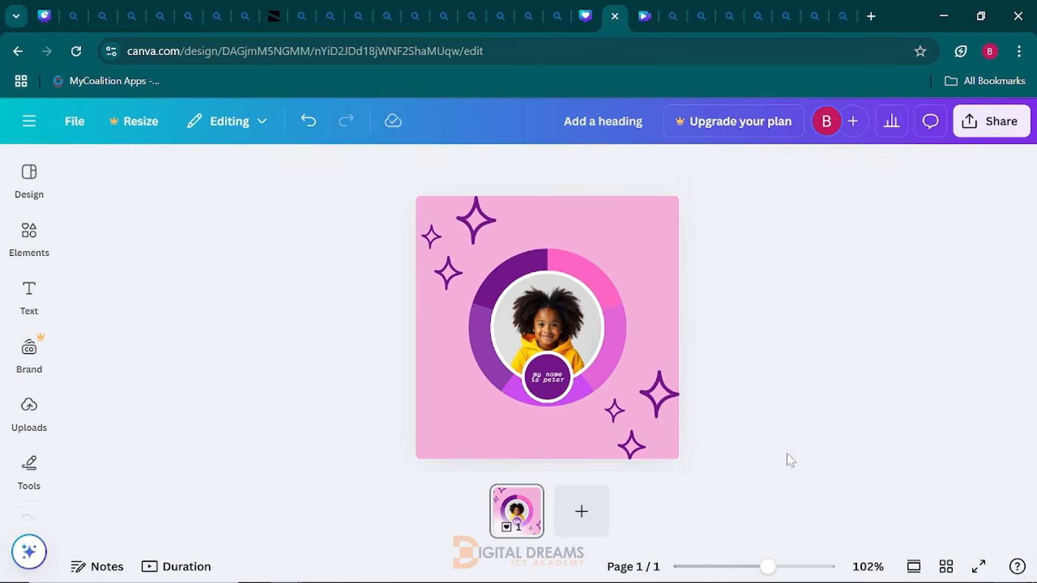
Download the finished profile picture as a PNG at size 1 (320 × 320 px)
{"action": "left_click", "coordinate": [980, 127]}
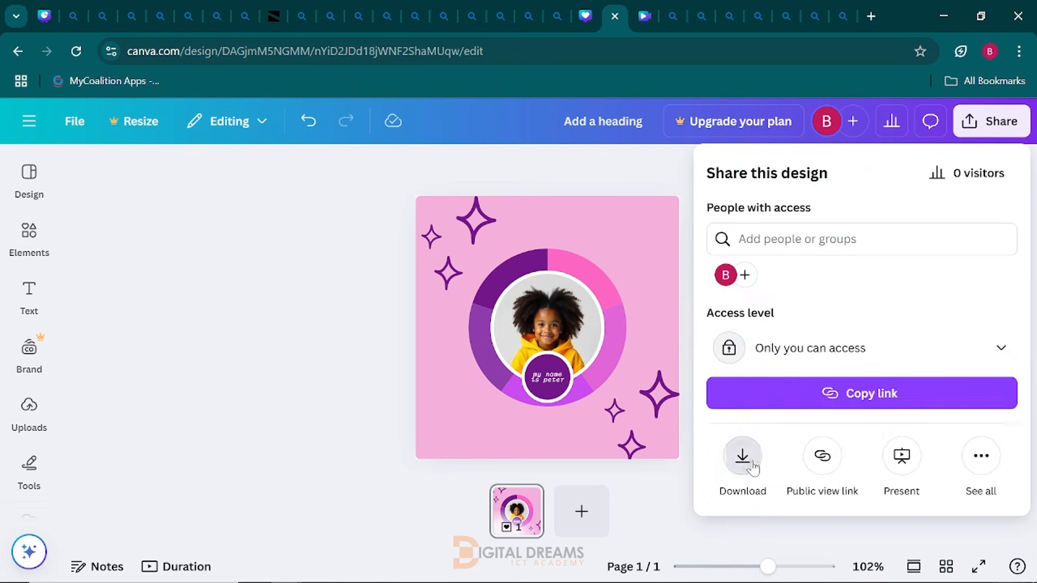
{"action": "left_click", "coordinate": [755, 467]}
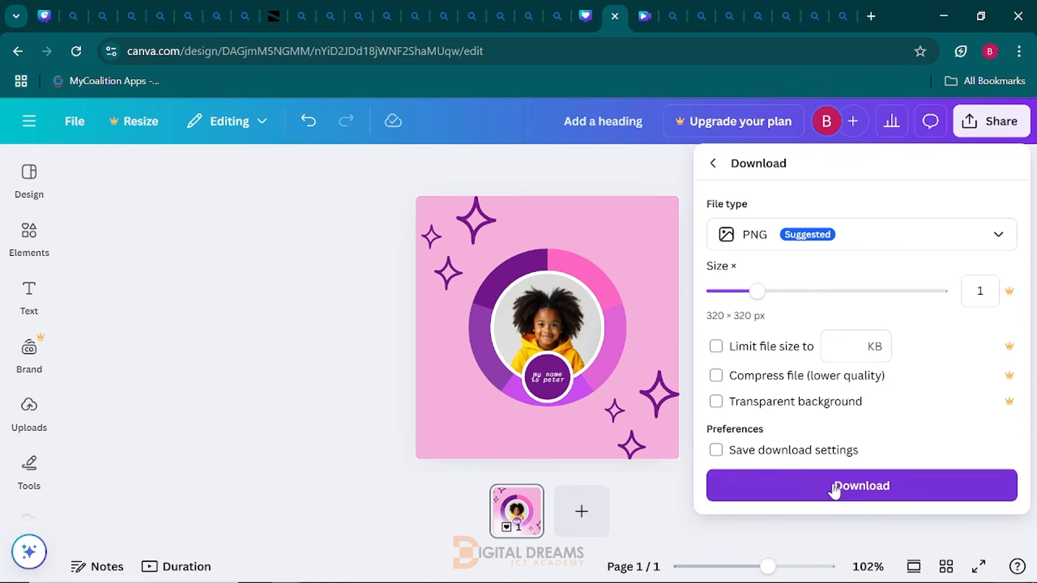
{"action": "left_click", "coordinate": [834, 488]}
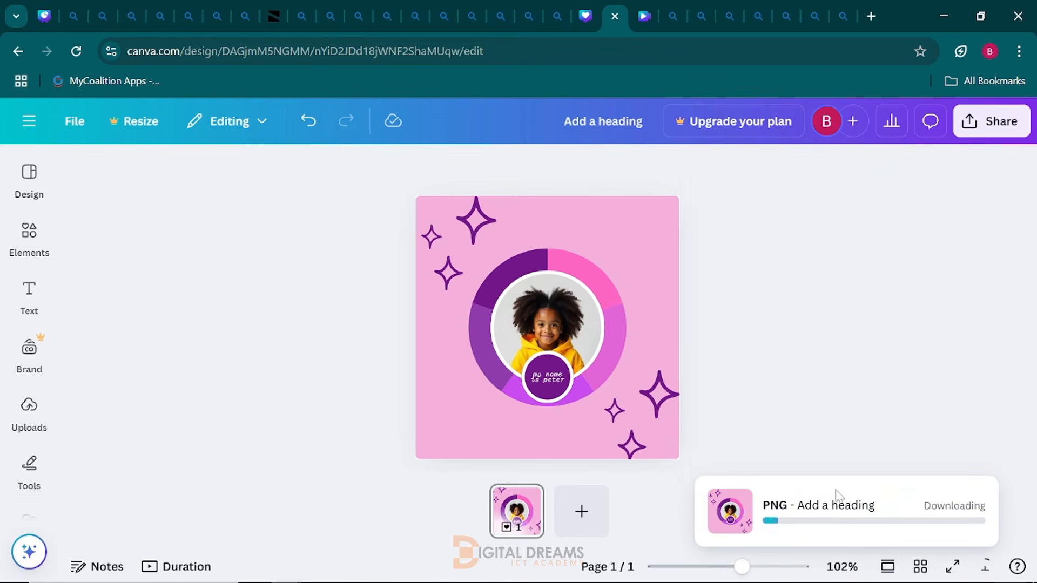